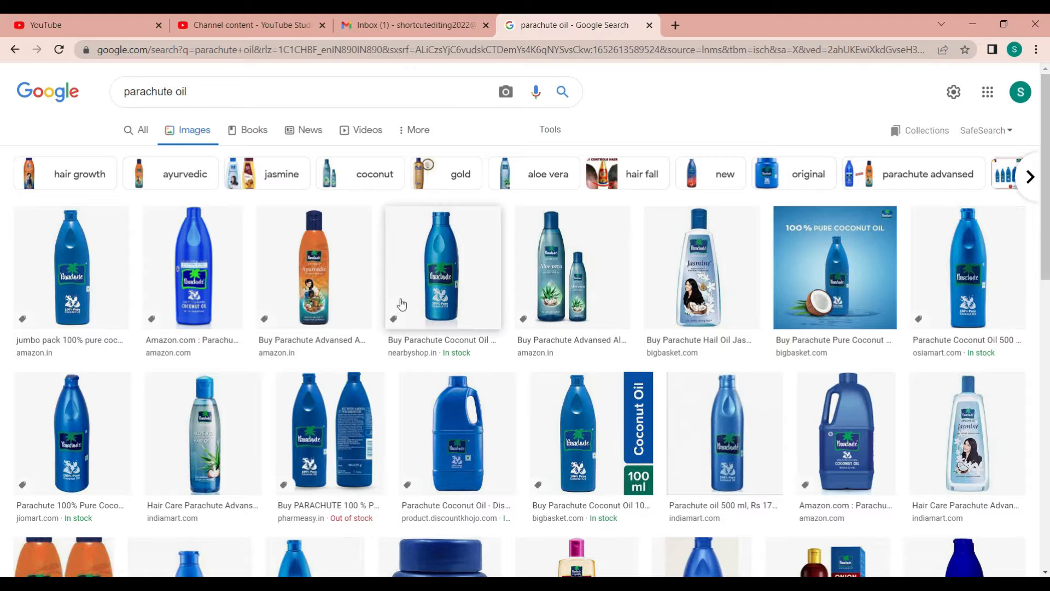
Find the Parachute Advansed Gold coconut hair oil picture in the image results, open its preview and save the image.
scroll(403, 324, "down", 3)
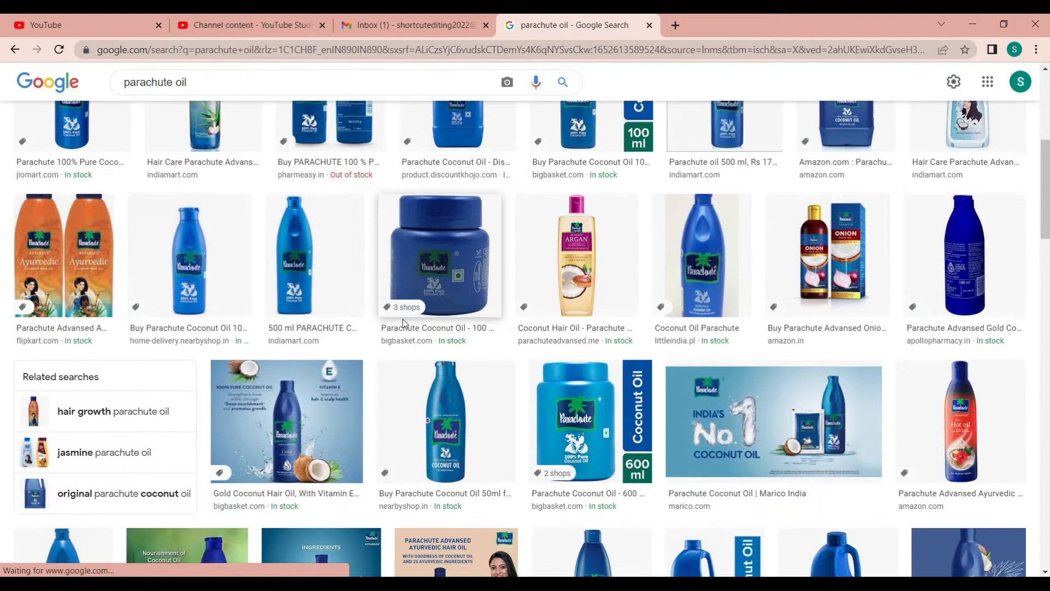
left_click(289, 370)
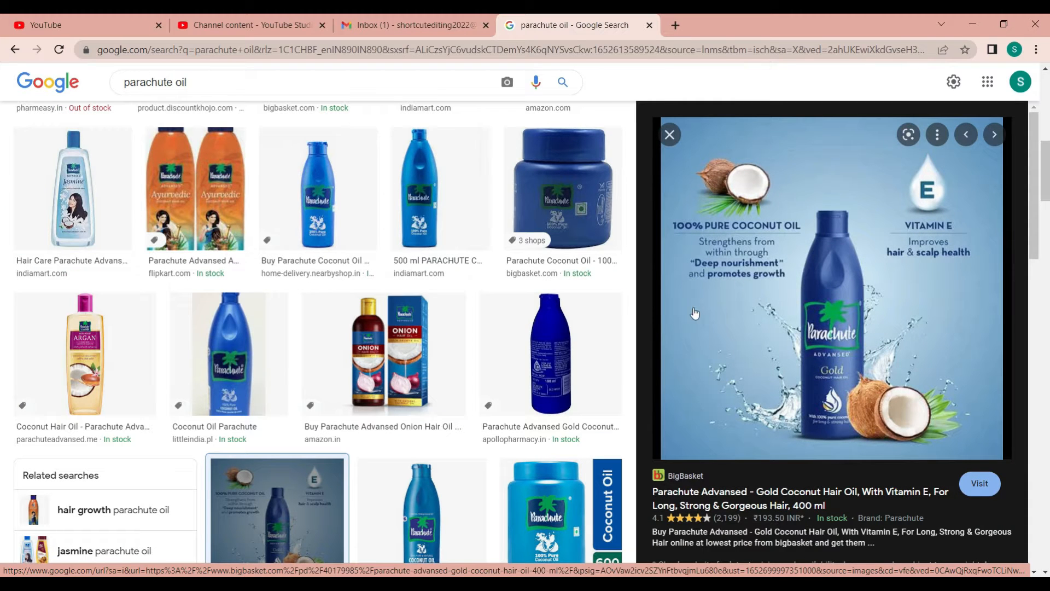
right_click(765, 234)
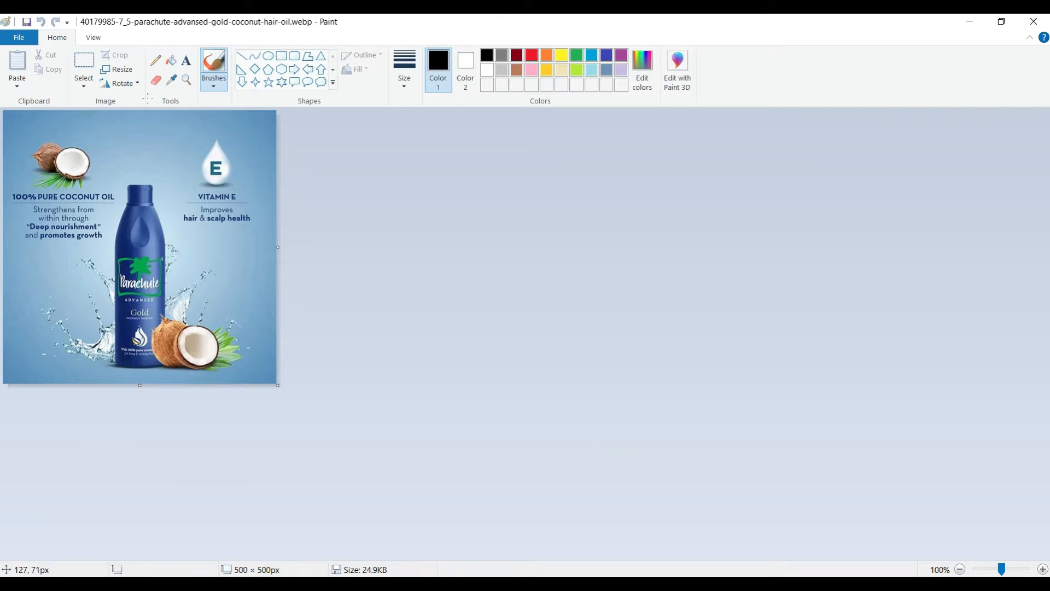
Examine the text and objects around the bottle in the saved image at 300% zoom.
left_click(1044, 569)
left_click(1043, 569)
left_click_drag(1041, 311, 1045, 339)
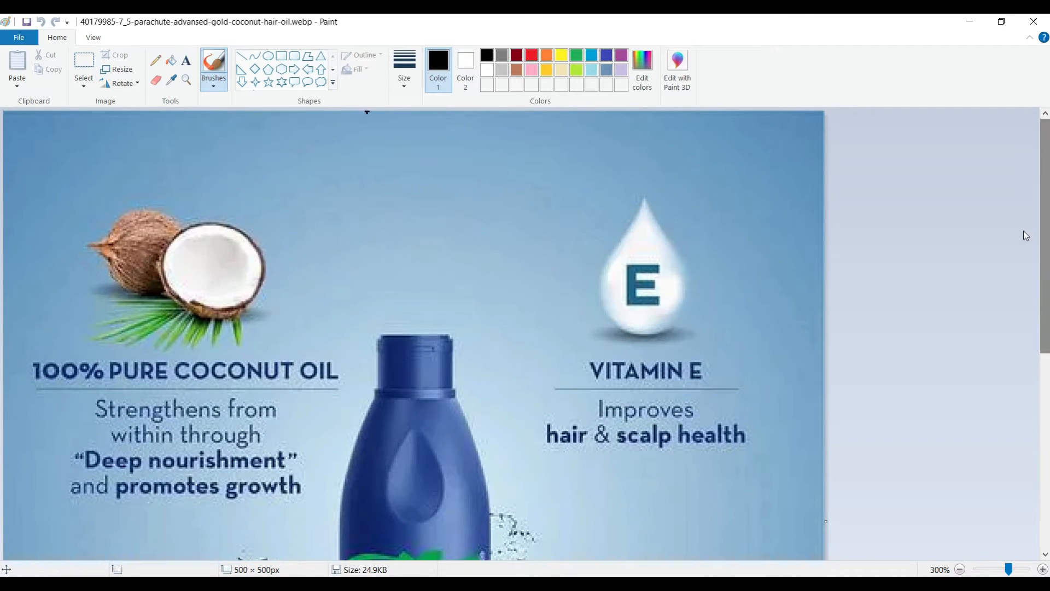
left_click(959, 572)
left_click(959, 573)
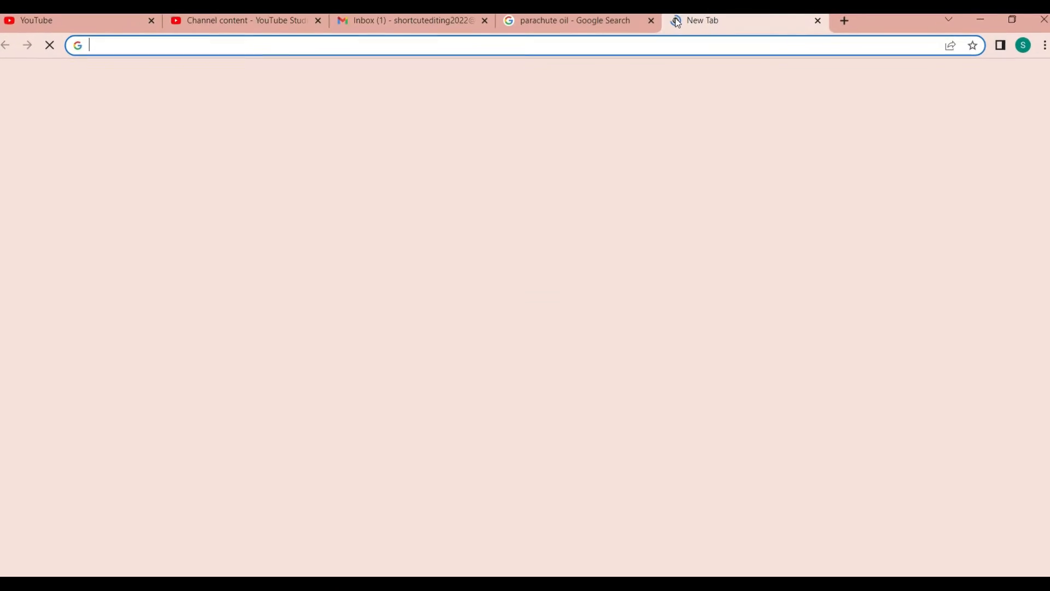
Search Google for "clean up pictures" and open the Cleanup.pictures website.
left_click(528, 284)
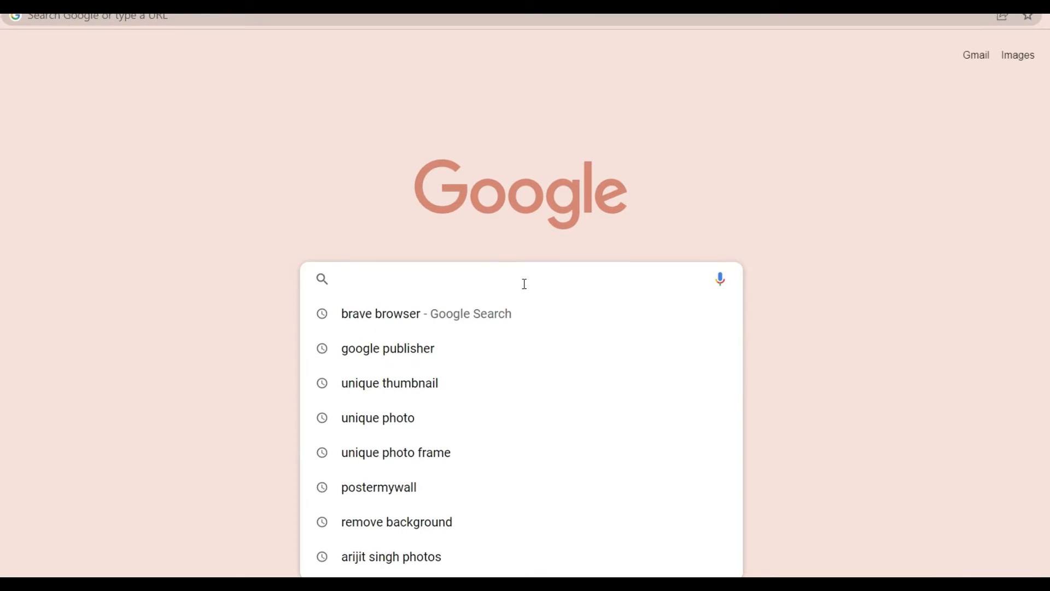
type("clean")
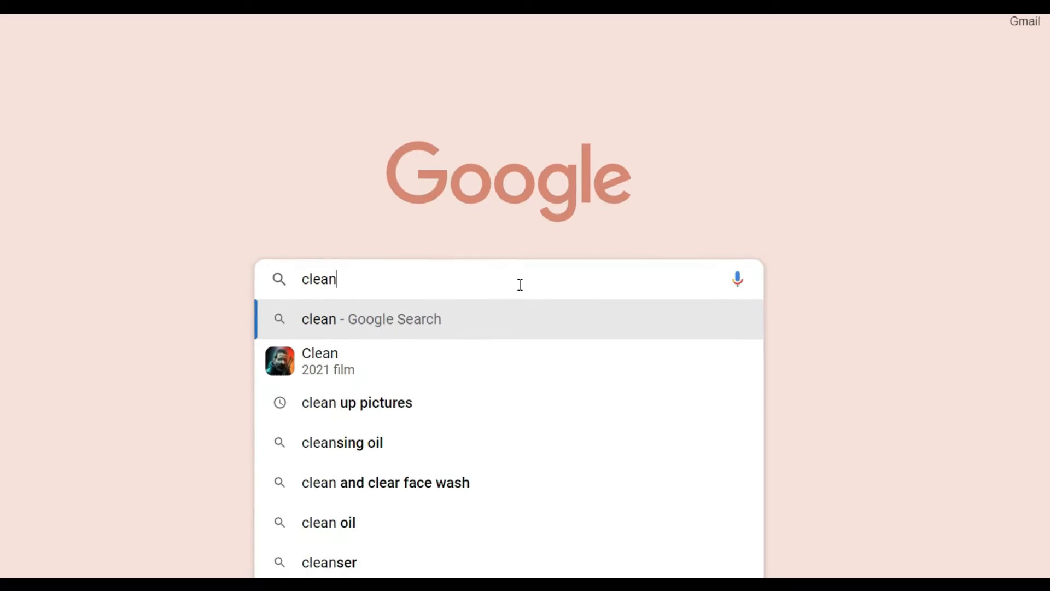
key("Down")
key("Down")
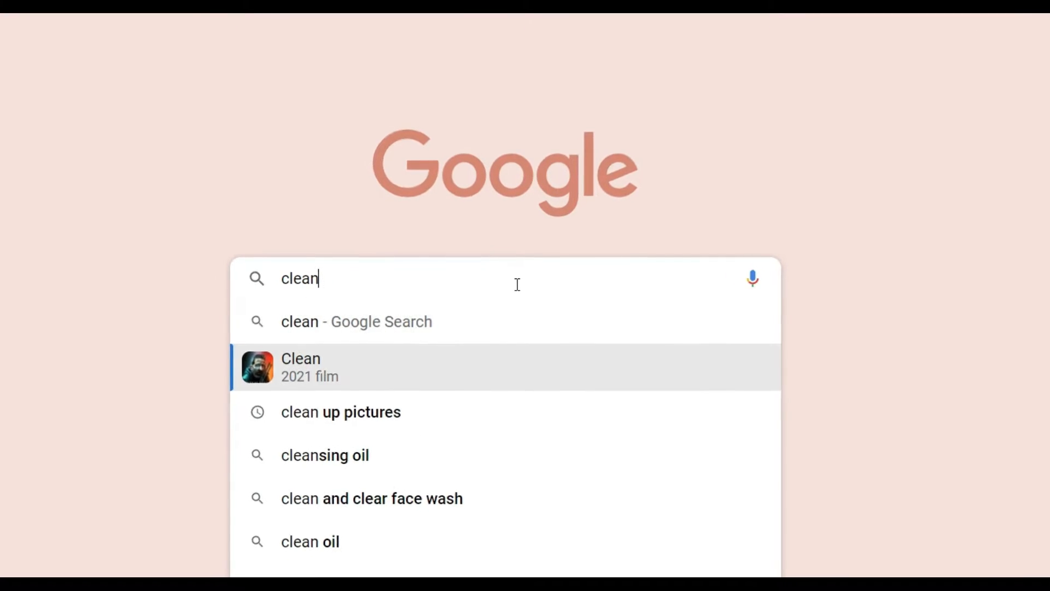
key("Up")
key("Up")
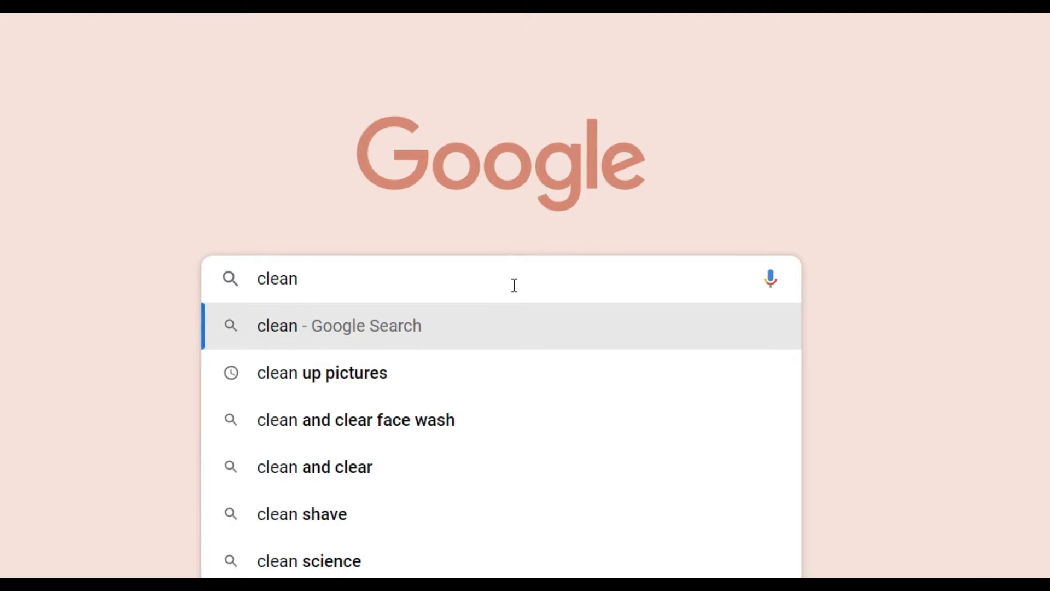
key("Down")
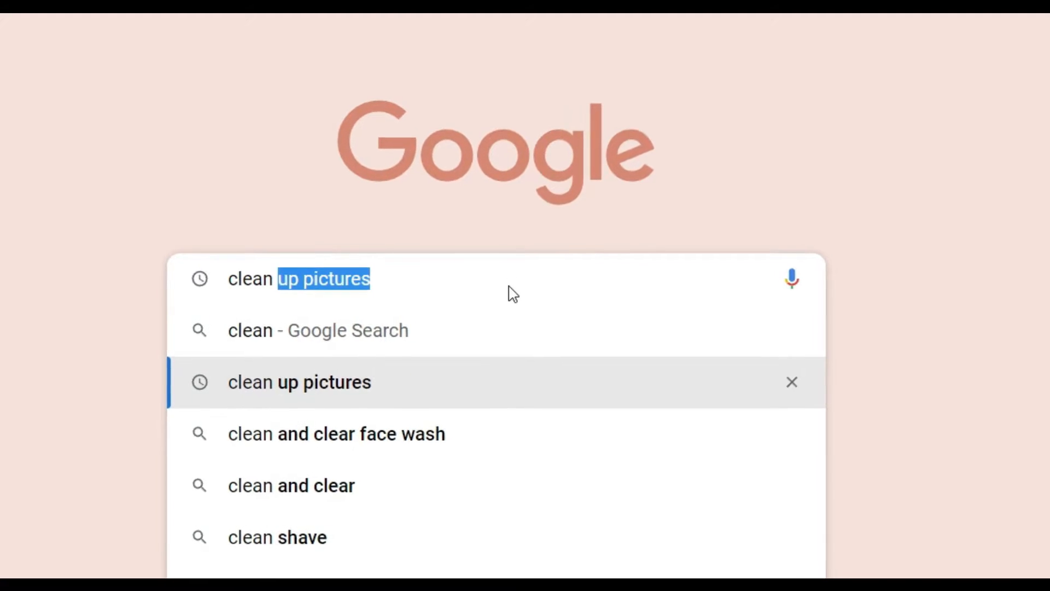
key("Return")
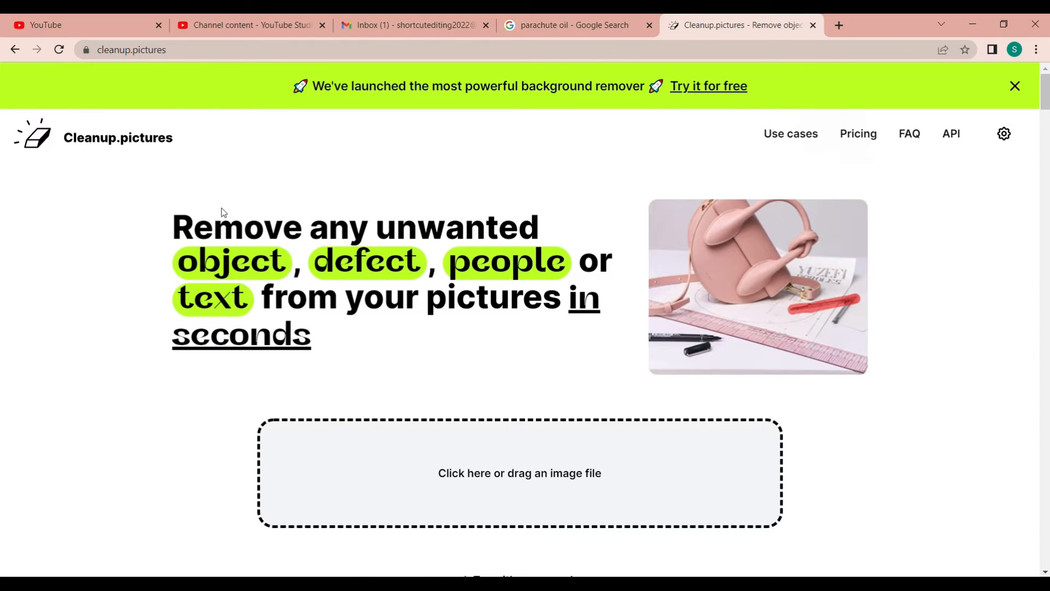
Upload the saved bottle image and erase the "100% PURE COCONUT OIL" heading with the text block beneath it.
left_click(507, 458)
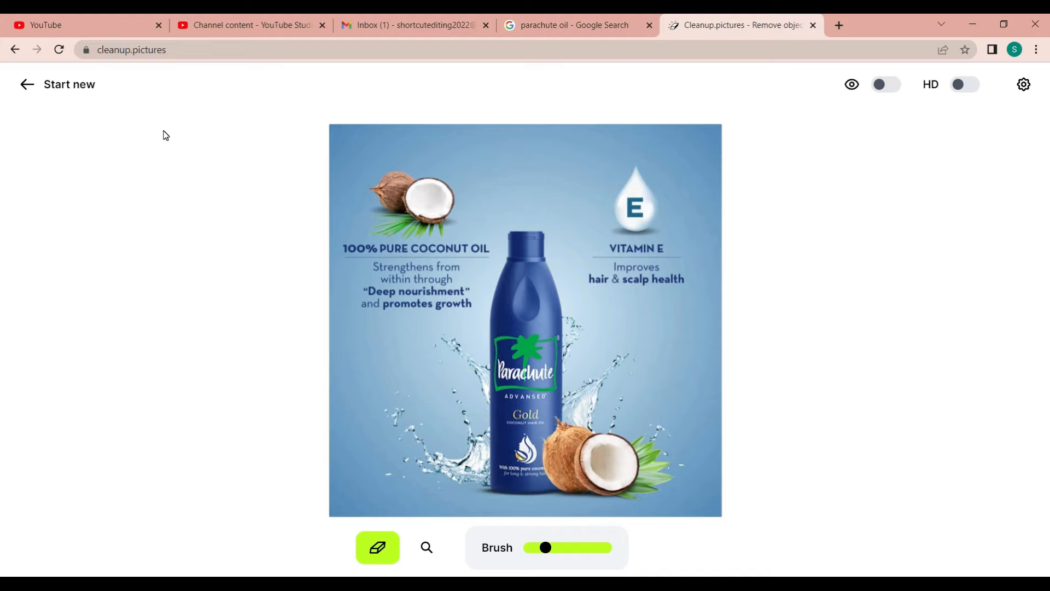
left_click(427, 547)
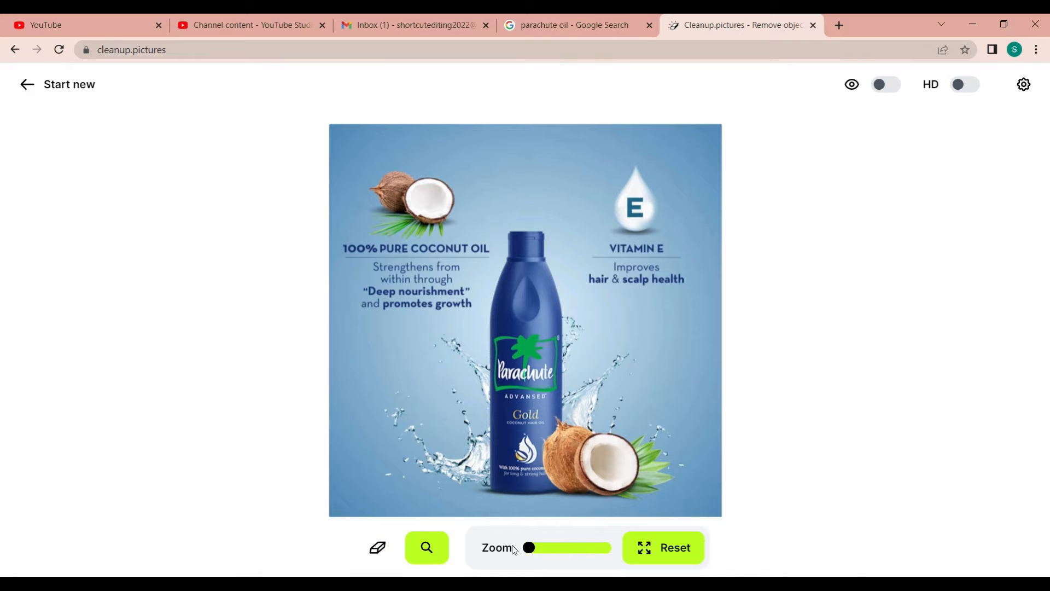
left_click(566, 547)
left_click_drag(425, 260, 509, 540)
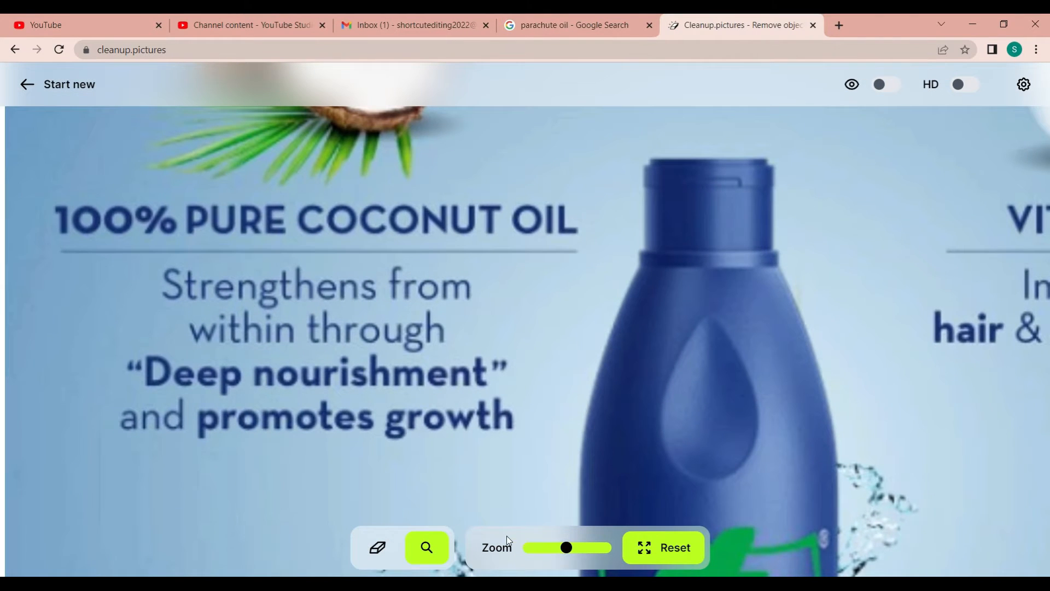
left_click(382, 550)
mouse_move(57, 211)
left_mouse_down()
mouse_move(63, 240)
mouse_move(79, 210)
mouse_move(604, 219)
mouse_move(561, 242)
mouse_move(419, 245)
mouse_move(72, 229)
mouse_move(118, 250)
mouse_move(429, 277)
mouse_move(468, 307)
mouse_move(501, 378)
left_mouse_up()
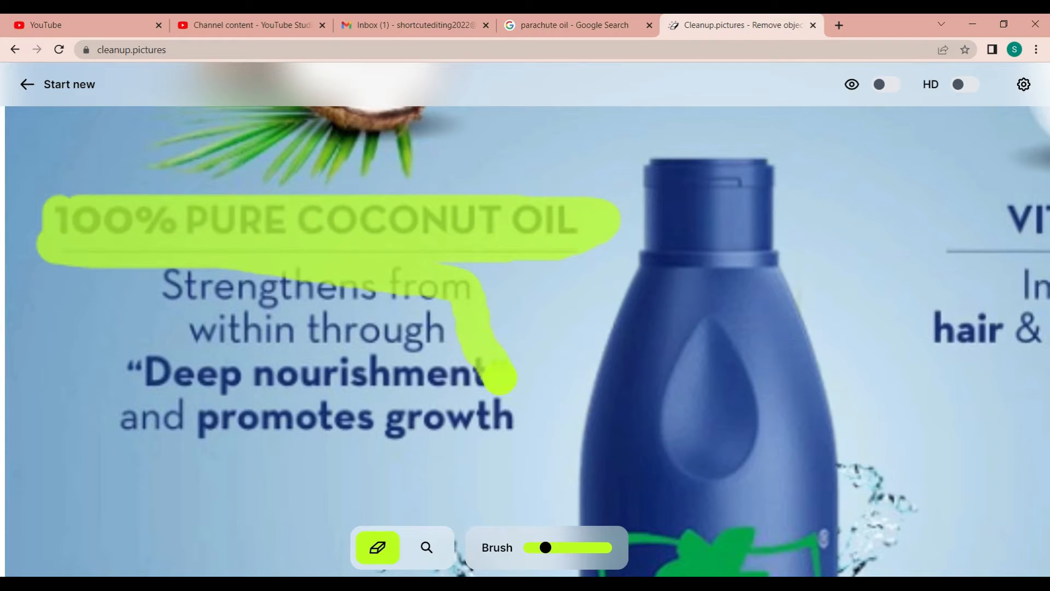
mouse_move(492, 430)
left_mouse_down()
mouse_move(134, 421)
mouse_move(119, 387)
mouse_move(154, 335)
mouse_move(173, 275)
mouse_move(327, 279)
mouse_move(461, 308)
mouse_move(211, 307)
mouse_move(177, 323)
mouse_move(143, 396)
mouse_move(184, 310)
mouse_move(158, 396)
mouse_move(189, 364)
mouse_move(183, 390)
mouse_move(317, 387)
mouse_move(471, 403)
mouse_move(488, 387)
mouse_move(430, 358)
mouse_move(218, 377)
mouse_move(460, 334)
left_mouse_up()
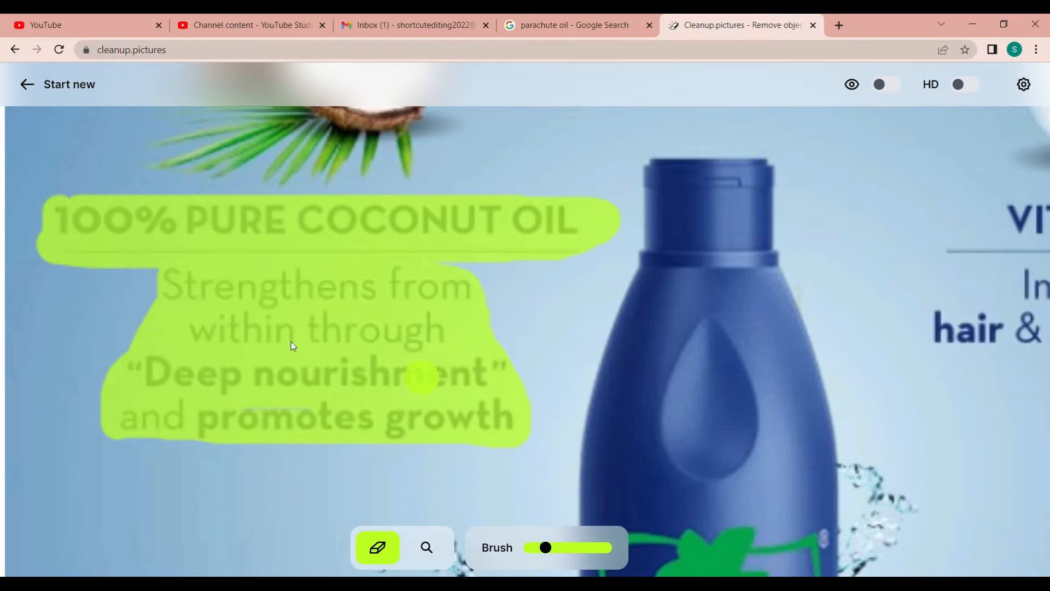
left_click_drag(292, 346, 291, 458)
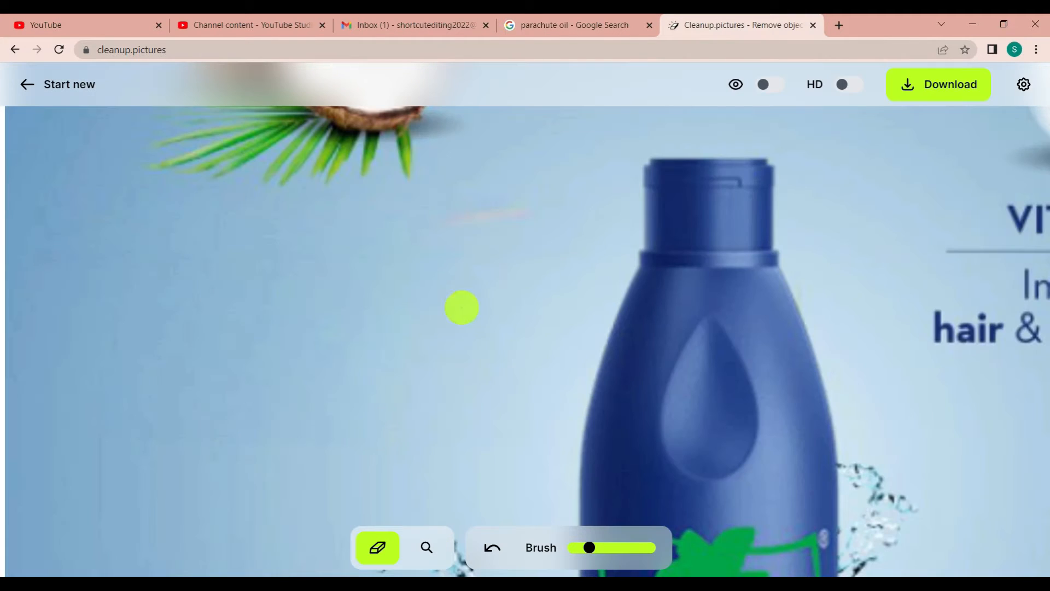
Try to erase the faint streak beside the bottle cap where the heading was.
mouse_move(487, 218)
left_mouse_down()
mouse_move(558, 204)
mouse_move(433, 233)
left_mouse_up()
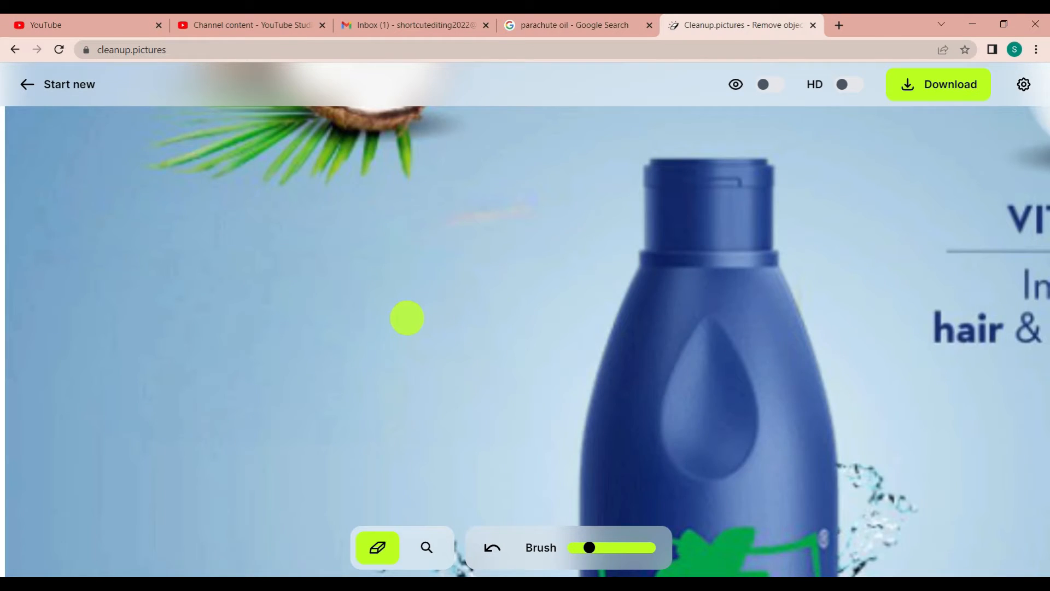
left_click_drag(407, 318, 403, 459)
left_click(490, 553)
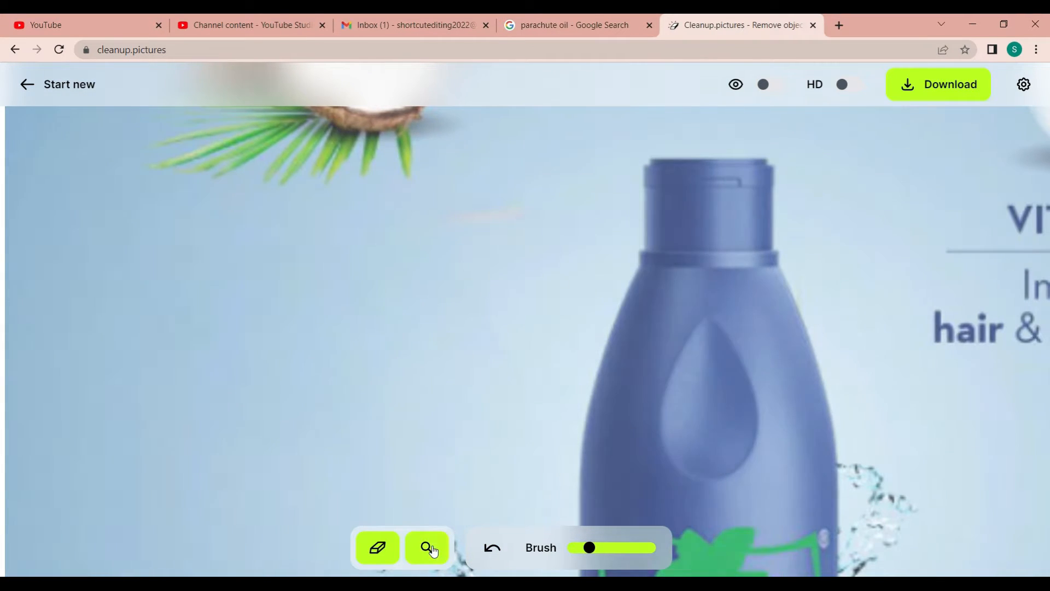
Brush over the whole coconut, the halved coconut and the palm leaves above the cleared text area to erase them.
left_click(427, 548)
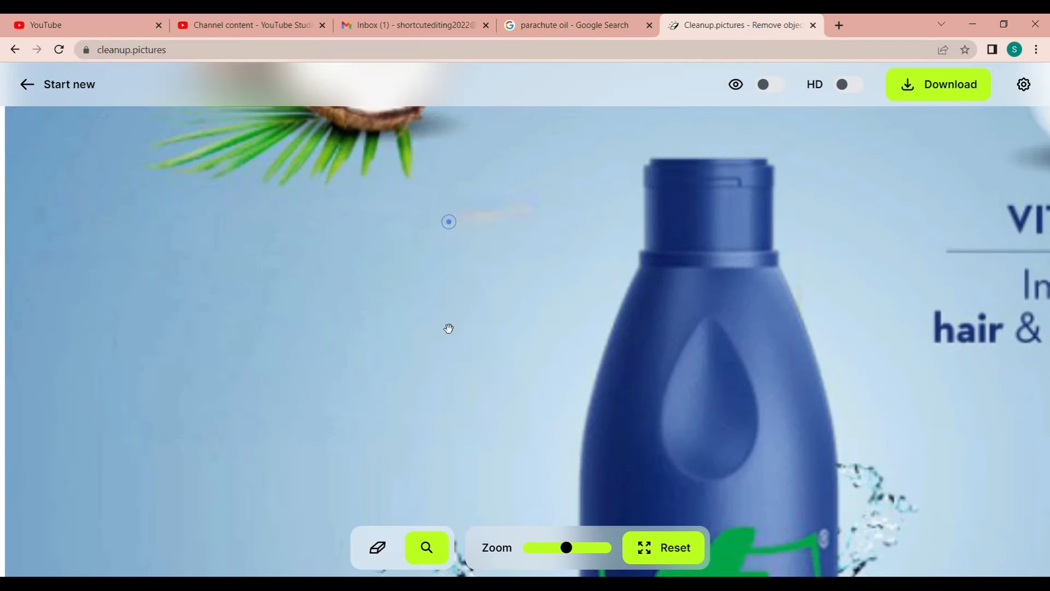
left_click_drag(553, 546, 543, 548)
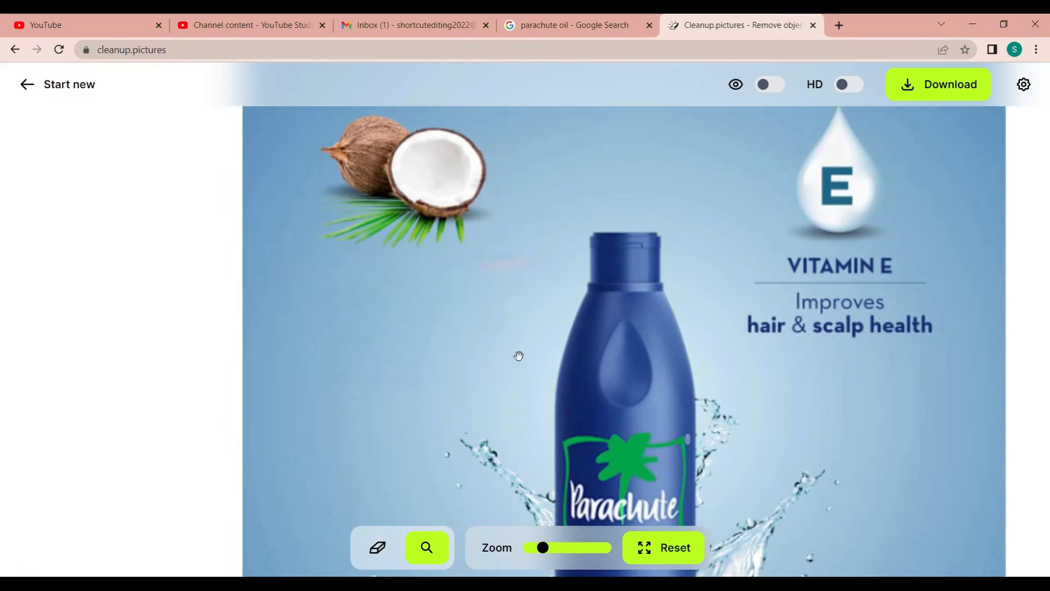
left_click(572, 547)
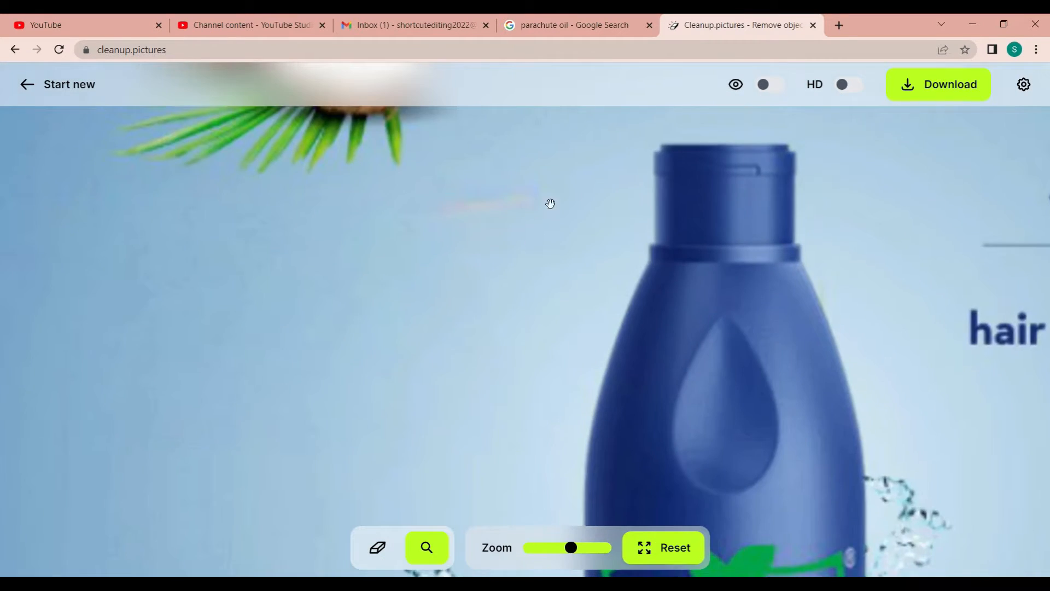
left_click_drag(542, 189, 535, 459)
left_click(386, 555)
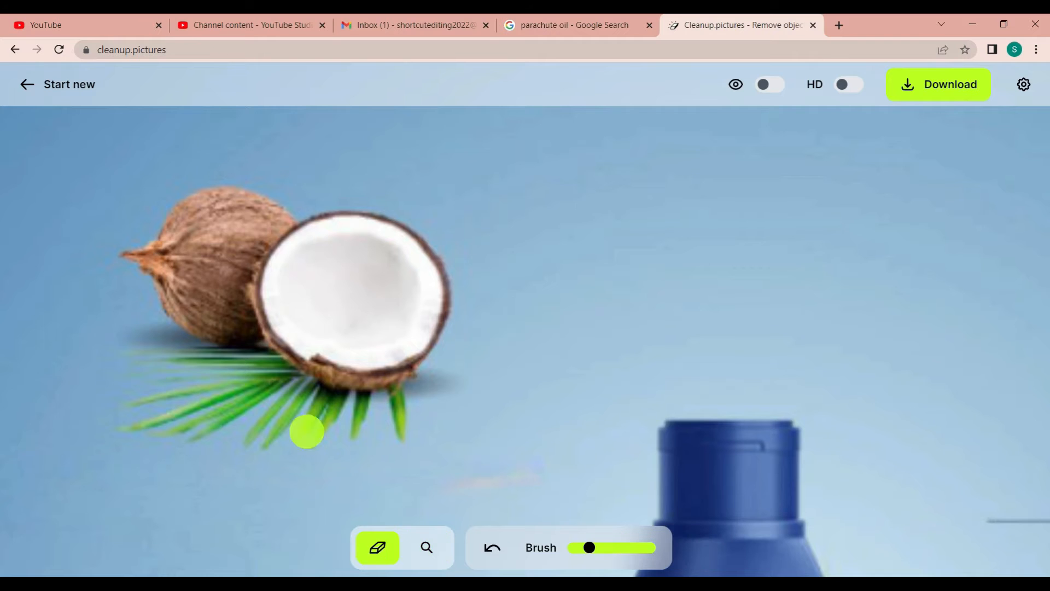
mouse_move(132, 255)
left_mouse_down()
mouse_move(195, 212)
mouse_move(231, 202)
mouse_move(411, 242)
mouse_move(446, 289)
mouse_move(428, 398)
mouse_move(375, 432)
mouse_move(220, 442)
mouse_move(131, 432)
mouse_move(161, 296)
mouse_move(153, 217)
mouse_move(220, 190)
left_mouse_up()
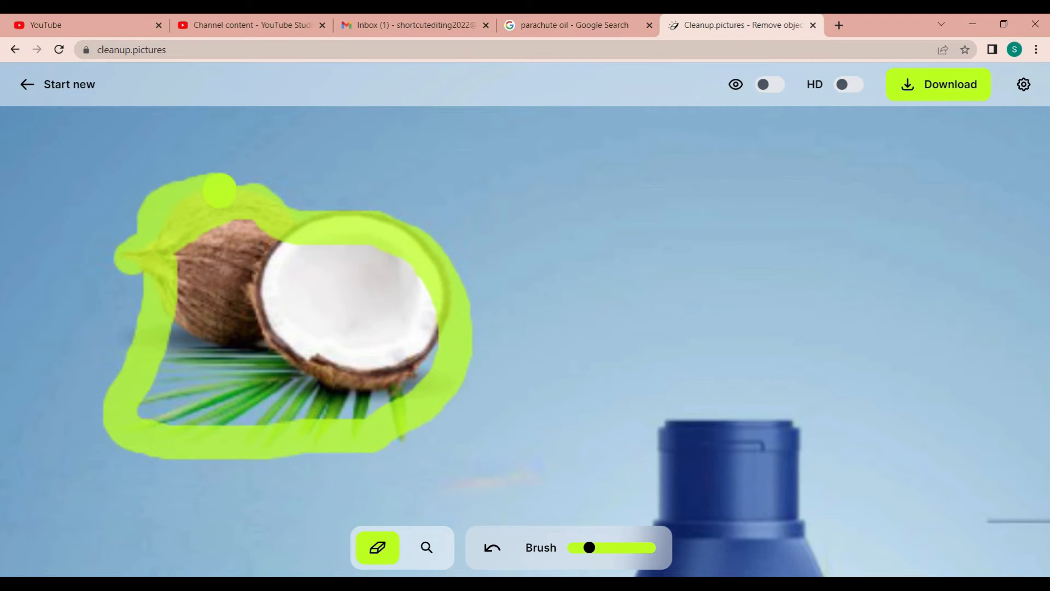
mouse_move(332, 221)
left_mouse_down()
mouse_move(375, 290)
mouse_move(419, 430)
mouse_move(397, 414)
mouse_move(387, 268)
left_mouse_up()
mouse_move(405, 374)
left_mouse_down()
mouse_move(326, 411)
mouse_move(392, 387)
mouse_move(301, 277)
mouse_move(181, 229)
mouse_move(134, 390)
mouse_move(140, 414)
mouse_move(306, 263)
left_mouse_up()
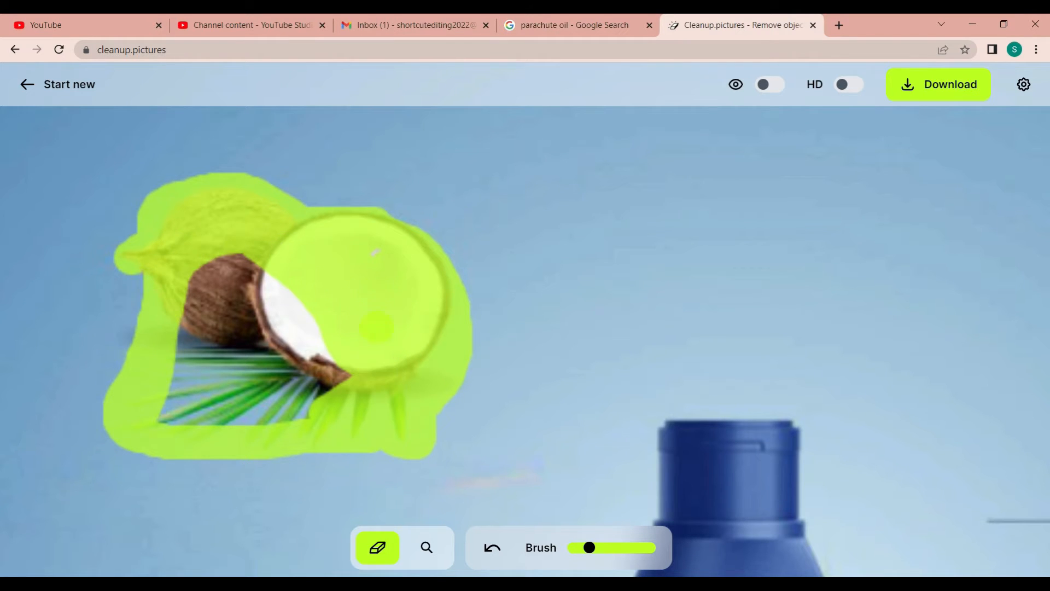
mouse_move(178, 407)
left_mouse_down()
mouse_move(202, 298)
mouse_move(257, 268)
mouse_move(230, 318)
mouse_move(253, 352)
mouse_move(334, 389)
mouse_move(185, 415)
mouse_move(235, 361)
left_mouse_up()
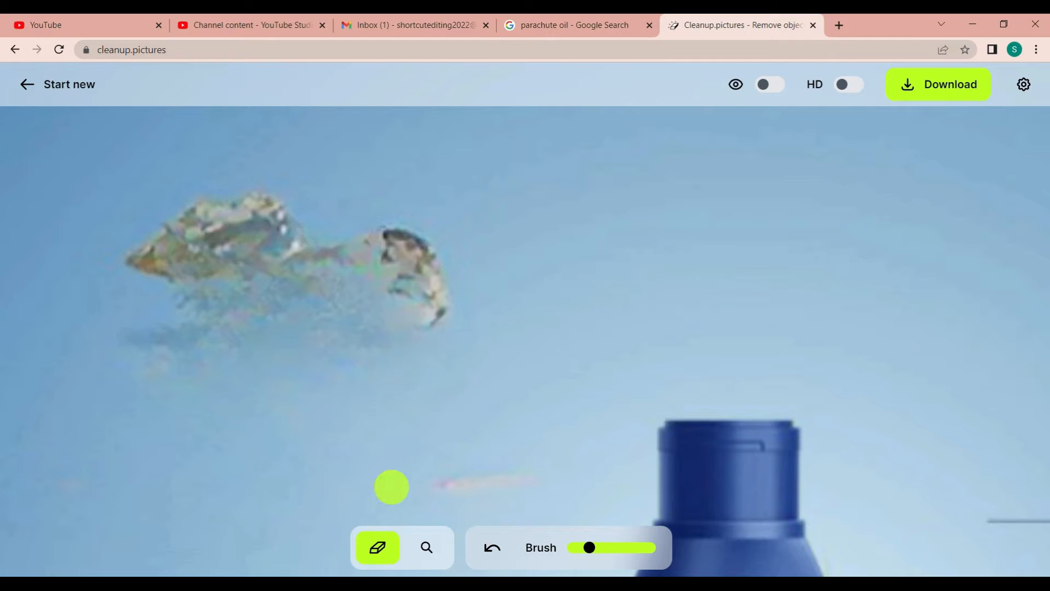
Erase the leftover patches where the coconuts were with repeated brush strokes until the blue background is clean.
mouse_move(131, 262)
left_mouse_down()
mouse_move(181, 231)
mouse_move(276, 203)
mouse_move(410, 242)
mouse_move(480, 319)
mouse_move(257, 340)
mouse_move(140, 285)
mouse_move(308, 239)
mouse_move(262, 233)
mouse_move(303, 208)
mouse_move(197, 206)
mouse_move(419, 249)
mouse_move(274, 257)
mouse_move(454, 294)
mouse_move(233, 309)
mouse_move(163, 277)
mouse_move(375, 287)
left_mouse_up()
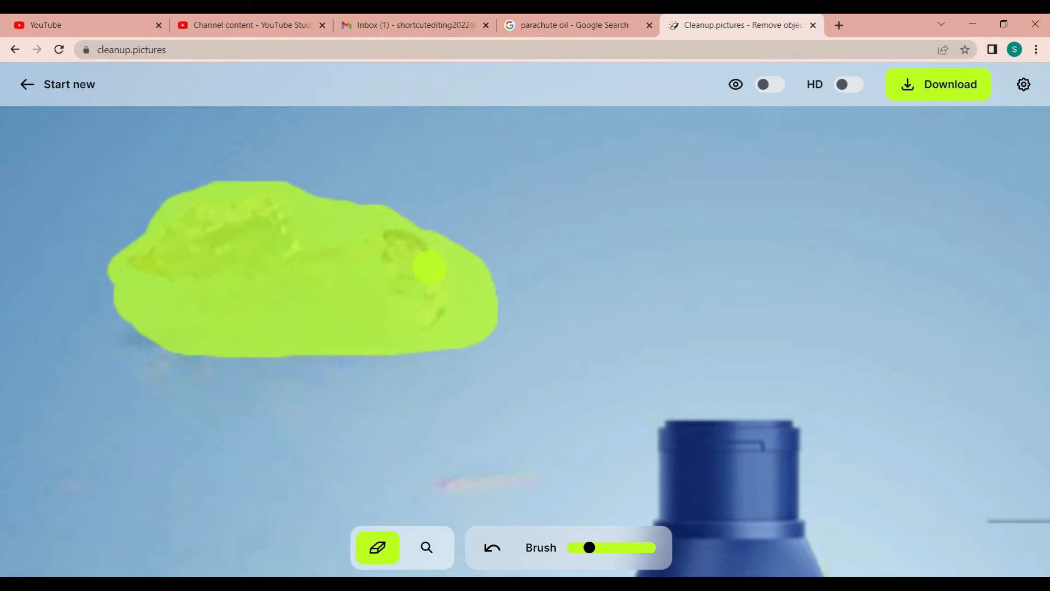
left_click_drag(430, 268, 431, 268)
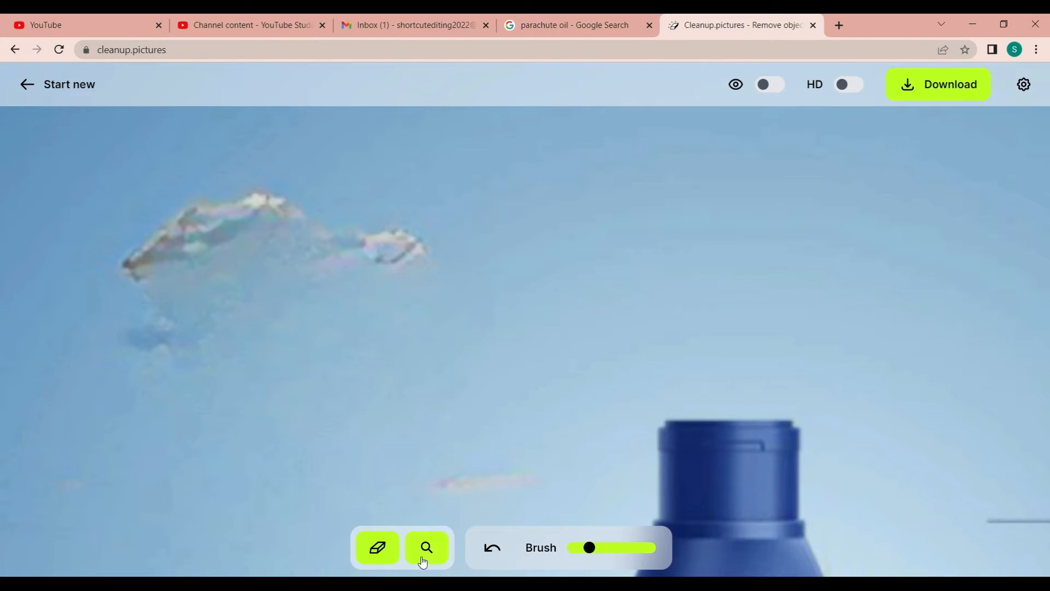
mouse_move(281, 212)
left_mouse_down()
mouse_move(182, 236)
mouse_move(424, 241)
mouse_move(191, 267)
mouse_move(122, 330)
mouse_move(267, 276)
mouse_move(127, 296)
mouse_move(392, 274)
mouse_move(369, 285)
left_mouse_up()
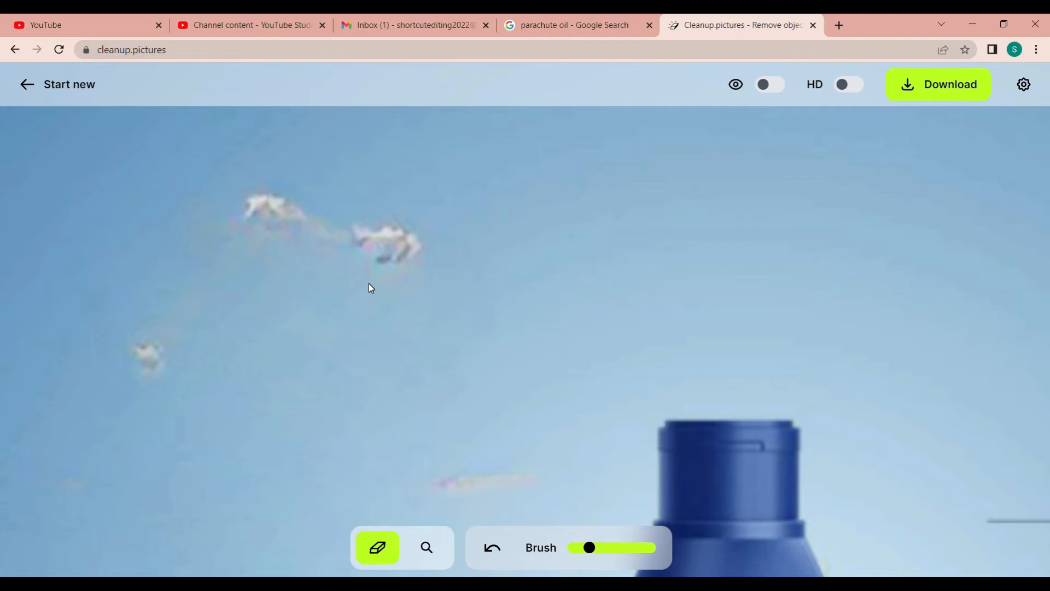
mouse_move(263, 199)
left_mouse_down()
mouse_move(305, 206)
mouse_move(215, 202)
mouse_move(120, 372)
mouse_move(238, 211)
mouse_move(242, 241)
mouse_move(351, 232)
mouse_move(393, 253)
mouse_move(214, 274)
left_mouse_up()
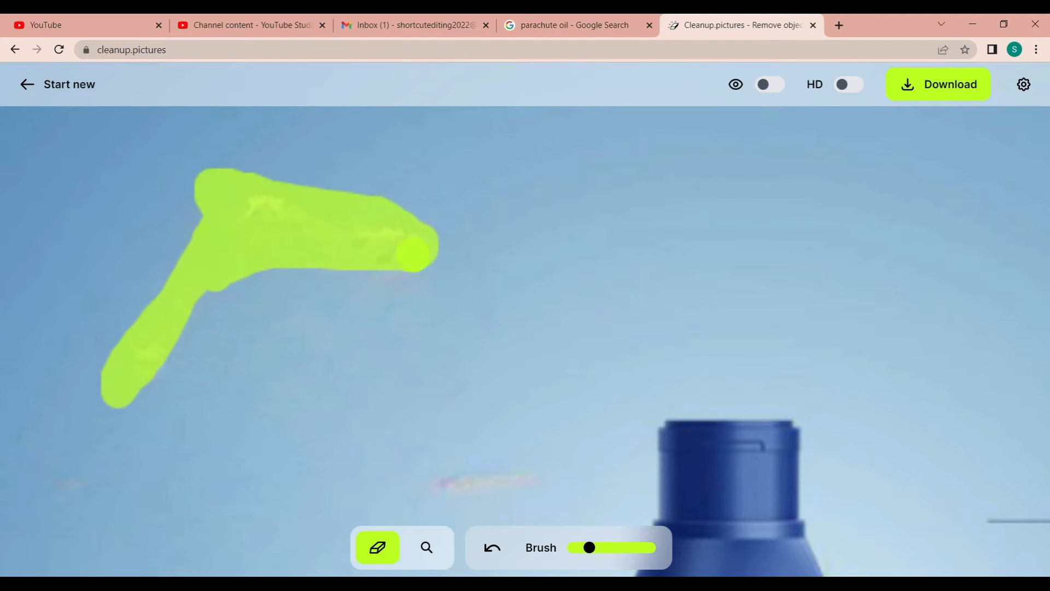
left_click_drag(413, 253, 425, 258)
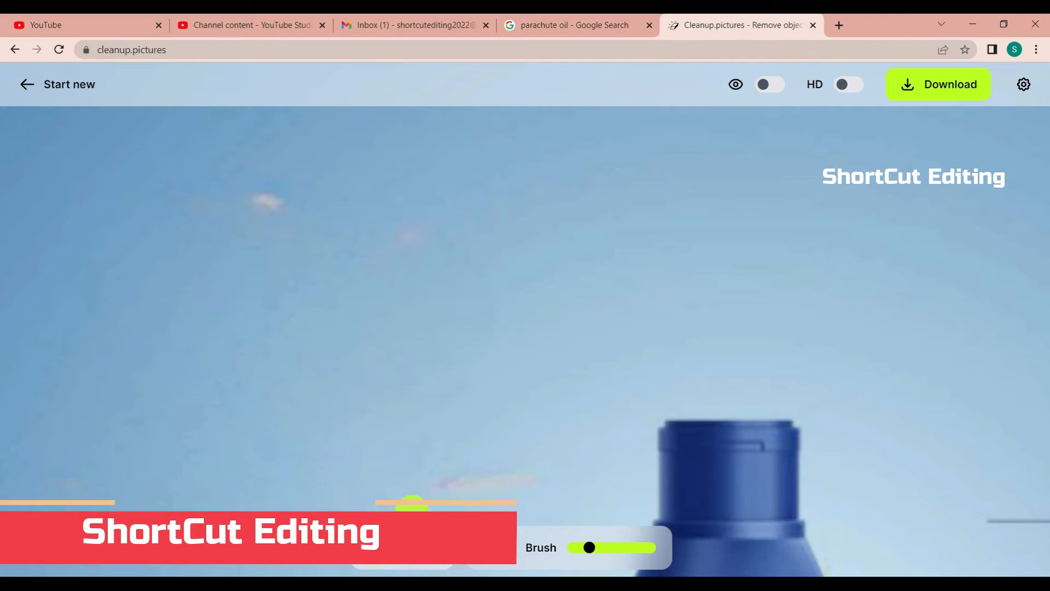
mouse_move(238, 191)
left_mouse_down()
mouse_move(329, 234)
mouse_move(422, 242)
mouse_move(415, 231)
left_mouse_up()
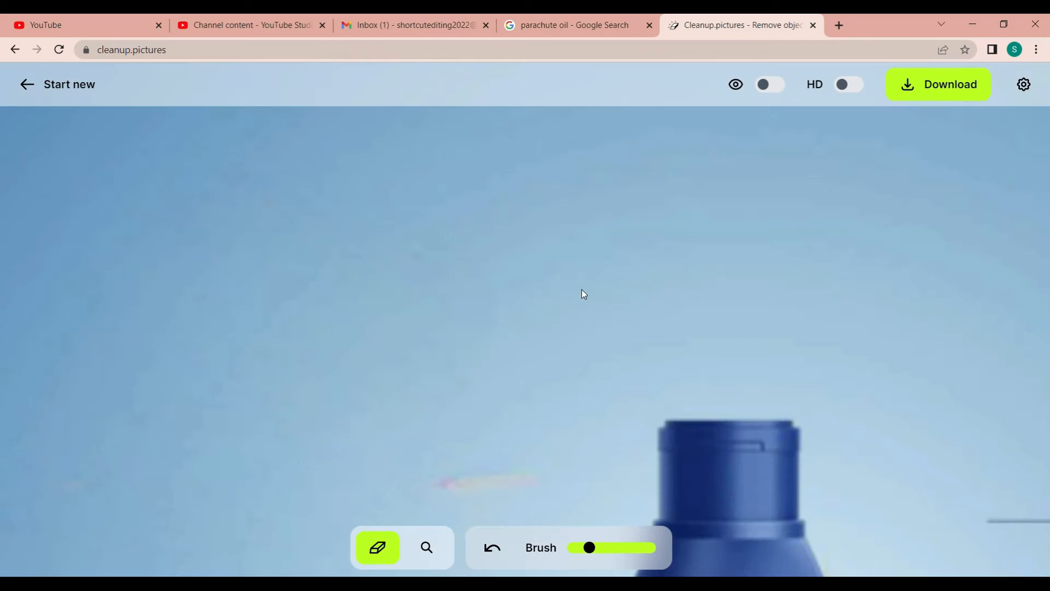
Erase the "VITAMIN E Improves hair & scalp health" text with its divider line, plus the speck left behind.
left_click(439, 555)
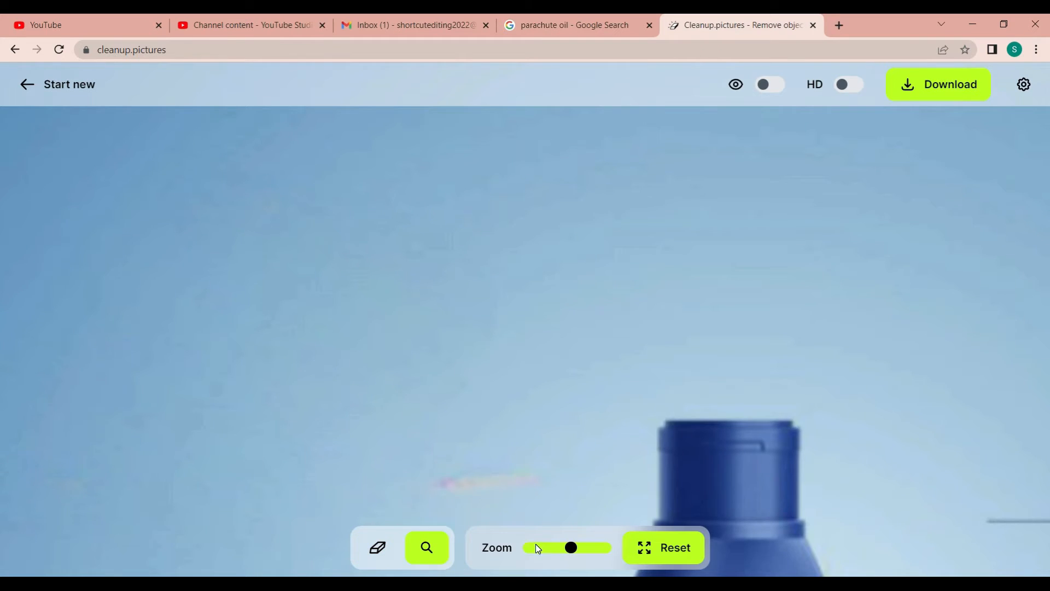
left_click(535, 546)
scroll(911, 461, "down", 2)
left_click_drag(943, 434, 832, 323)
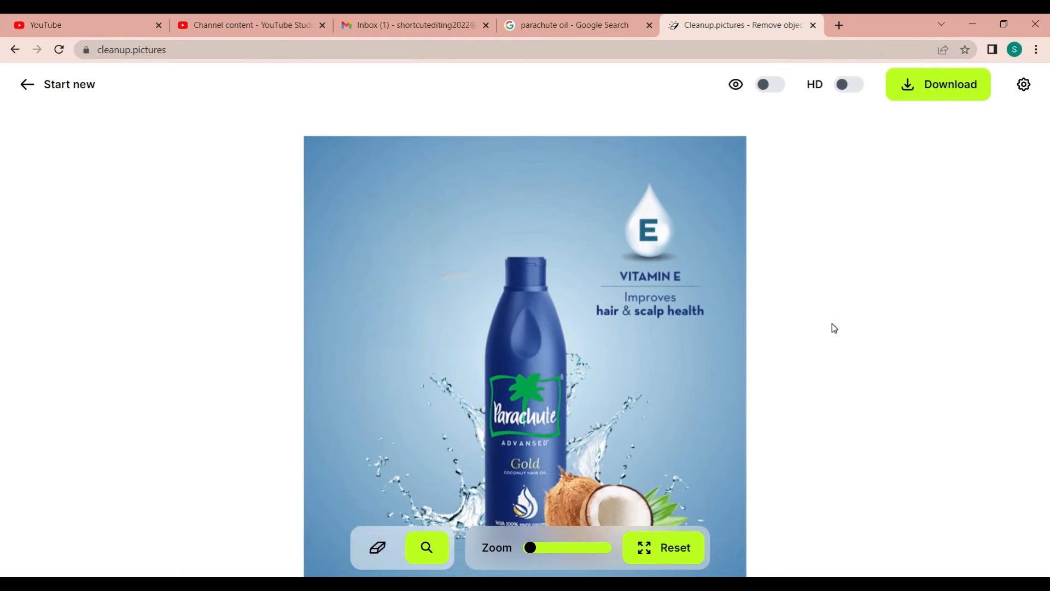
left_click(573, 550)
left_click_drag(949, 368, 792, 375)
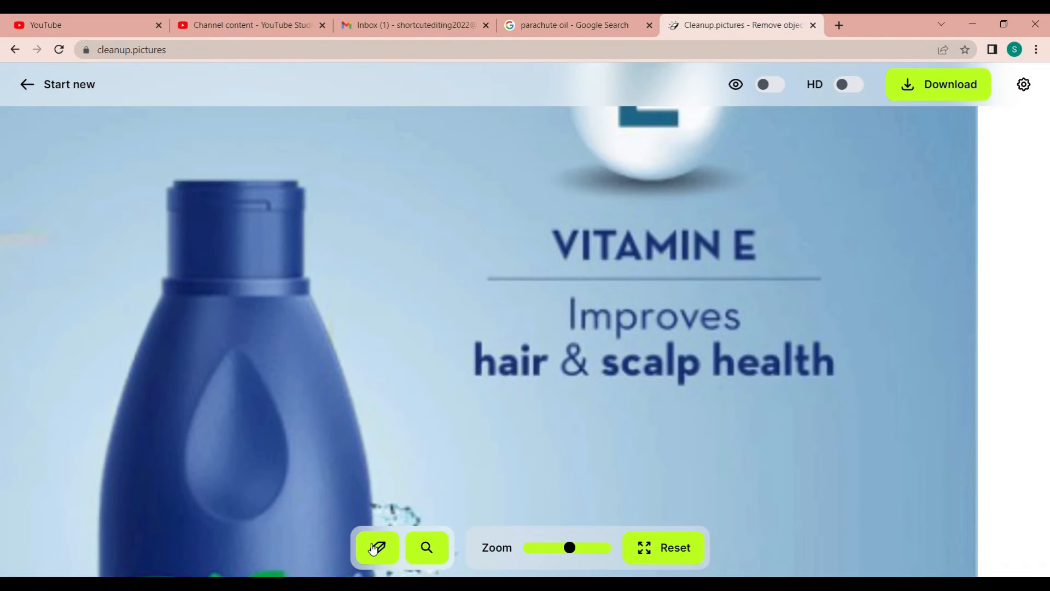
left_click(376, 548)
mouse_move(547, 234)
left_mouse_down()
mouse_move(731, 235)
mouse_move(558, 268)
mouse_move(831, 290)
mouse_move(523, 359)
mouse_move(807, 364)
mouse_move(722, 359)
left_mouse_up()
mouse_move(823, 359)
left_mouse_down()
mouse_move(672, 382)
mouse_move(505, 368)
left_mouse_up()
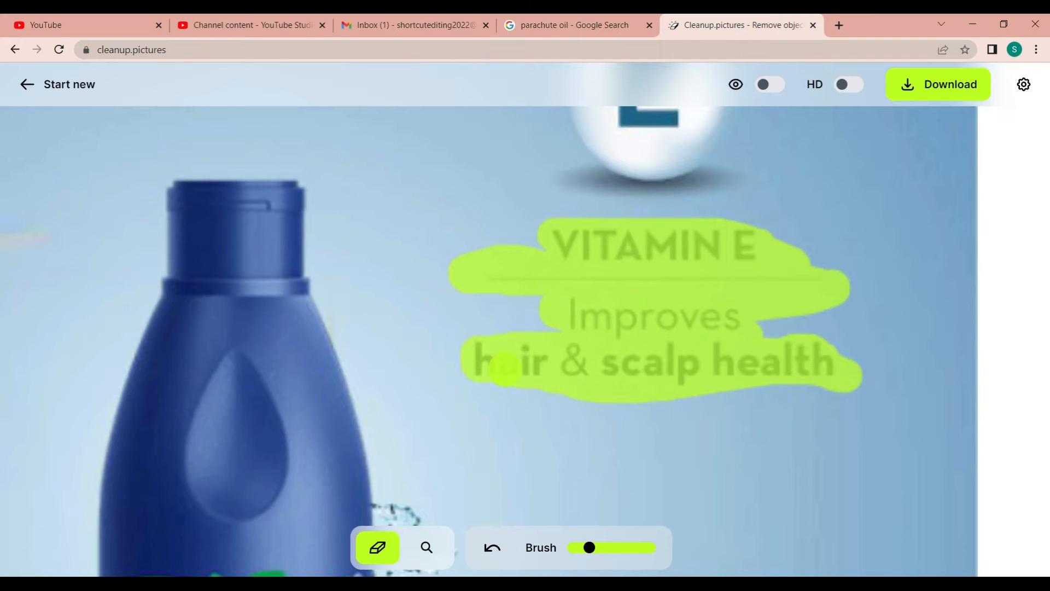
left_click_drag(607, 250, 707, 240)
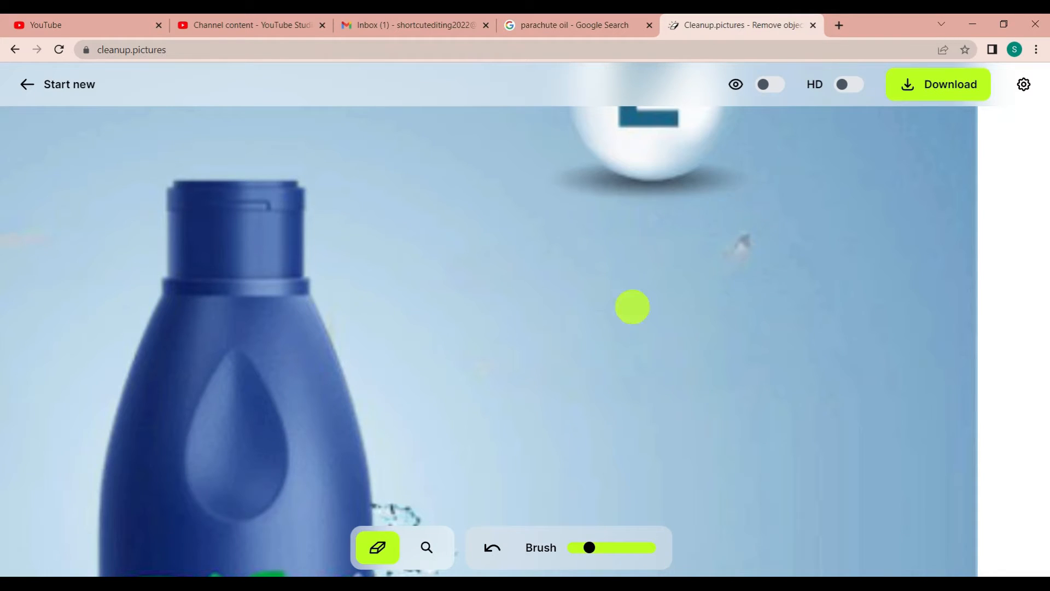
mouse_move(733, 214)
left_mouse_down()
mouse_move(740, 262)
mouse_move(740, 252)
mouse_move(723, 268)
left_mouse_up()
left_click_drag(743, 216, 740, 313)
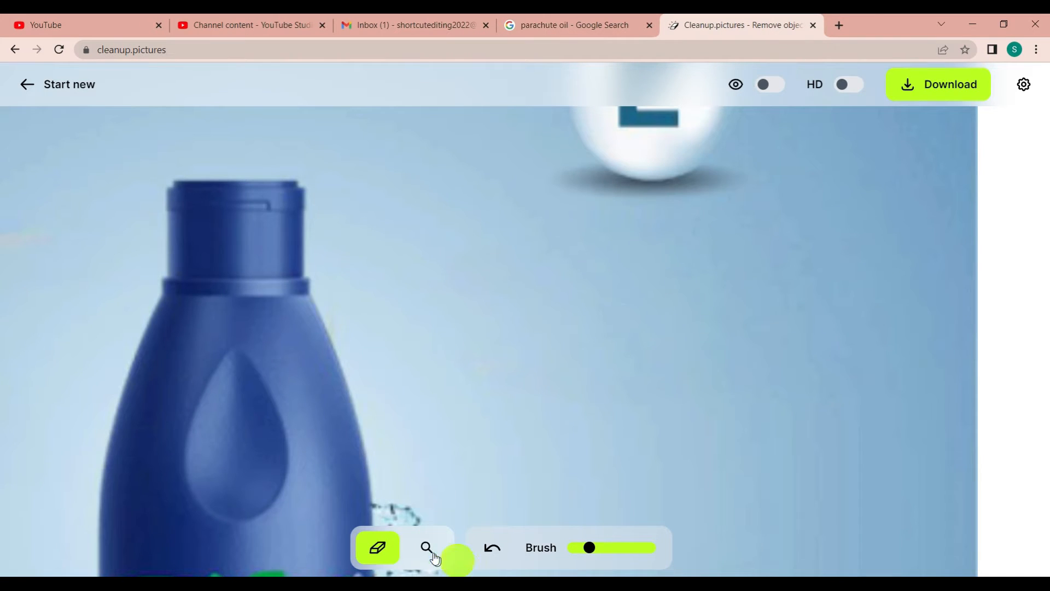
Brush over the white droplet with the letter E and its shadow to erase them from the background.
left_click(427, 547)
scroll(552, 479, "down", 2)
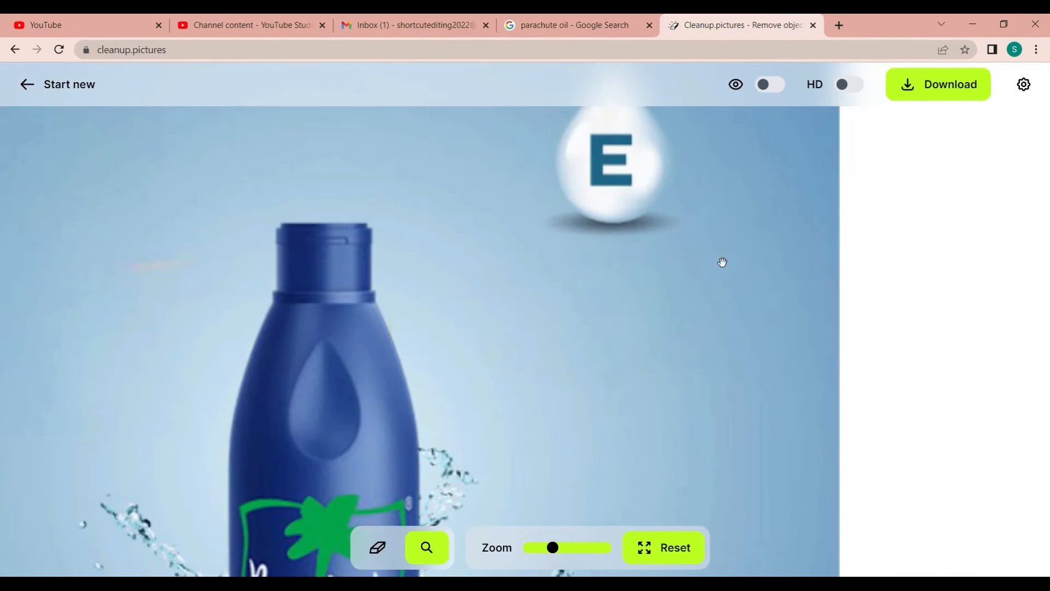
left_click(594, 549)
left_click_drag(777, 299, 690, 413)
left_click(378, 548)
mouse_move(515, 133)
left_mouse_down()
mouse_move(570, 418)
mouse_move(603, 375)
mouse_move(618, 309)
mouse_move(628, 481)
mouse_move(354, 478)
mouse_move(626, 446)
mouse_move(572, 446)
left_mouse_up()
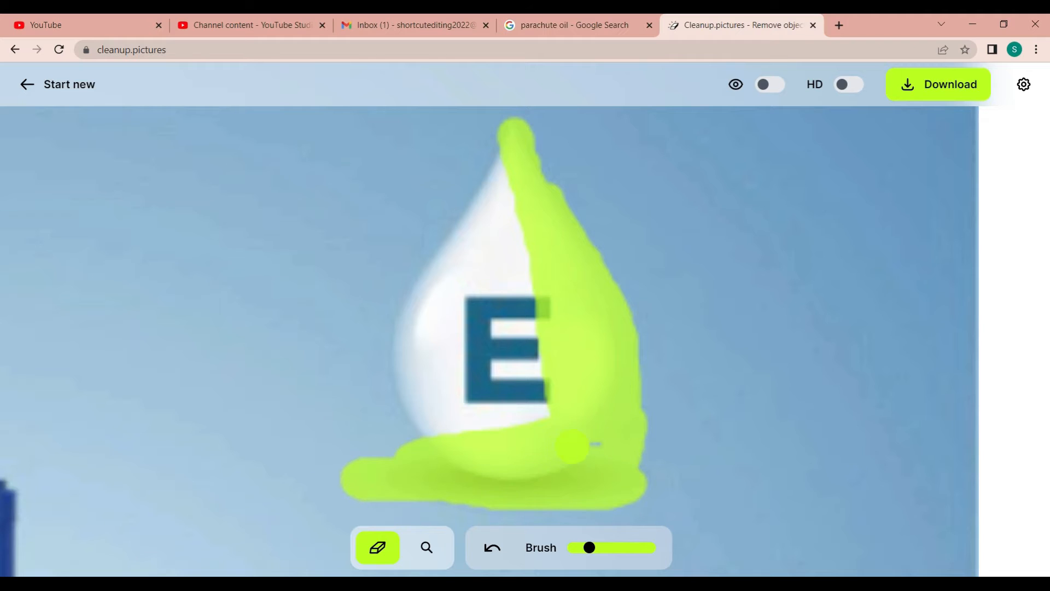
mouse_move(556, 182)
left_mouse_down()
mouse_move(490, 131)
mouse_move(358, 413)
mouse_move(402, 342)
mouse_move(433, 353)
left_mouse_up()
mouse_move(426, 293)
left_mouse_down()
mouse_move(509, 193)
mouse_move(421, 455)
mouse_move(516, 221)
mouse_move(522, 398)
mouse_move(538, 337)
mouse_move(530, 431)
mouse_move(534, 327)
mouse_move(457, 446)
mouse_move(520, 411)
mouse_move(613, 412)
left_mouse_up()
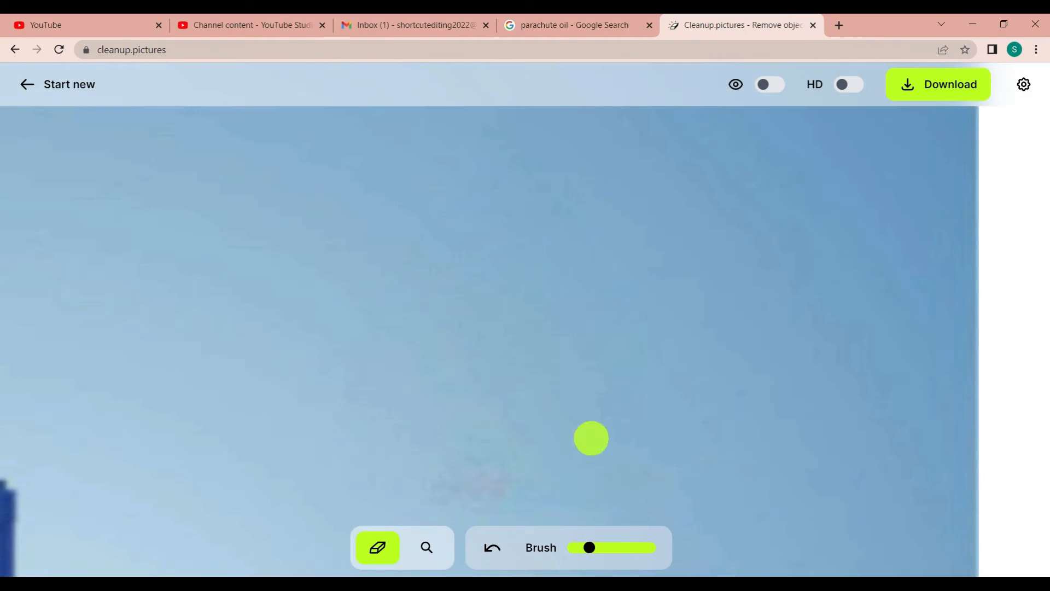
Erase the halved coconut, the green leaves and the nearby water drops beside the base of the bottle.
left_click(422, 549)
left_click(532, 549)
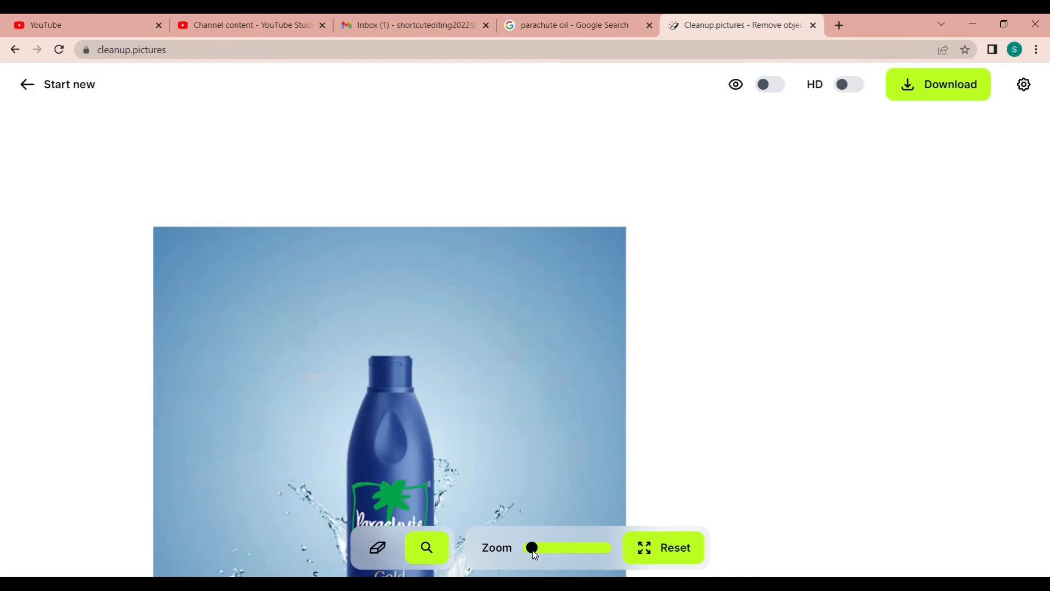
scroll(825, 385, "down", 1)
left_click_drag(821, 242, 818, 297)
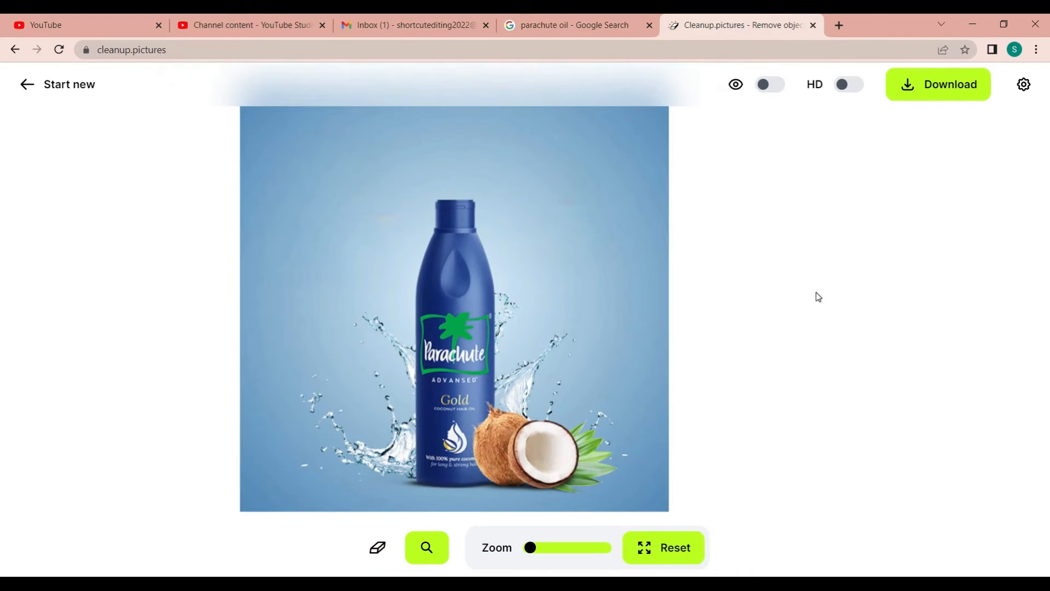
left_click(553, 548)
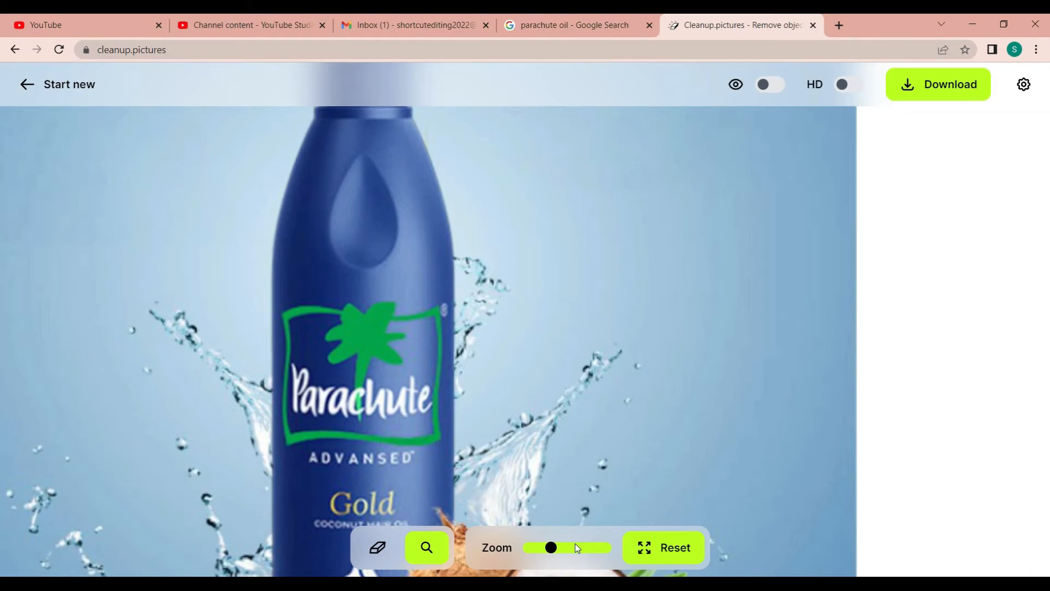
left_click(578, 549)
left_click_drag(671, 455, 526, 104)
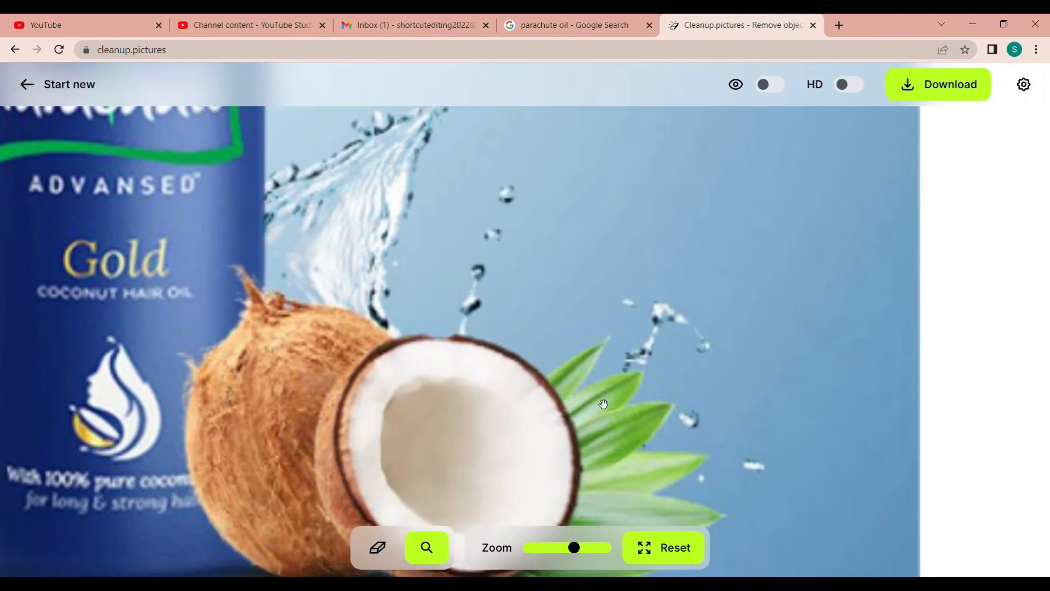
left_click_drag(604, 404, 589, 253)
left_click(378, 547)
mouse_move(383, 159)
left_mouse_down()
mouse_move(317, 364)
mouse_move(397, 124)
mouse_move(538, 119)
mouse_move(678, 169)
mouse_move(761, 312)
mouse_move(765, 334)
mouse_move(562, 402)
mouse_move(547, 430)
mouse_move(746, 327)
mouse_move(591, 437)
mouse_move(522, 455)
mouse_move(696, 325)
mouse_move(629, 184)
mouse_move(392, 127)
mouse_move(410, 158)
mouse_move(624, 159)
mouse_move(731, 260)
mouse_move(508, 186)
mouse_move(348, 206)
mouse_move(588, 186)
mouse_move(667, 300)
left_mouse_up()
mouse_move(737, 315)
left_mouse_down()
mouse_move(496, 217)
mouse_move(330, 254)
mouse_move(471, 206)
mouse_move(641, 264)
mouse_move(626, 315)
mouse_move(467, 466)
mouse_move(346, 436)
mouse_move(332, 411)
mouse_move(361, 277)
mouse_move(350, 369)
mouse_move(433, 451)
mouse_move(604, 321)
mouse_move(568, 261)
mouse_move(312, 230)
mouse_move(546, 242)
mouse_move(383, 246)
mouse_move(447, 264)
mouse_move(468, 298)
mouse_move(624, 284)
mouse_move(370, 333)
mouse_move(403, 322)
mouse_move(370, 406)
mouse_move(396, 419)
mouse_move(424, 427)
mouse_move(485, 355)
mouse_move(547, 394)
left_mouse_up()
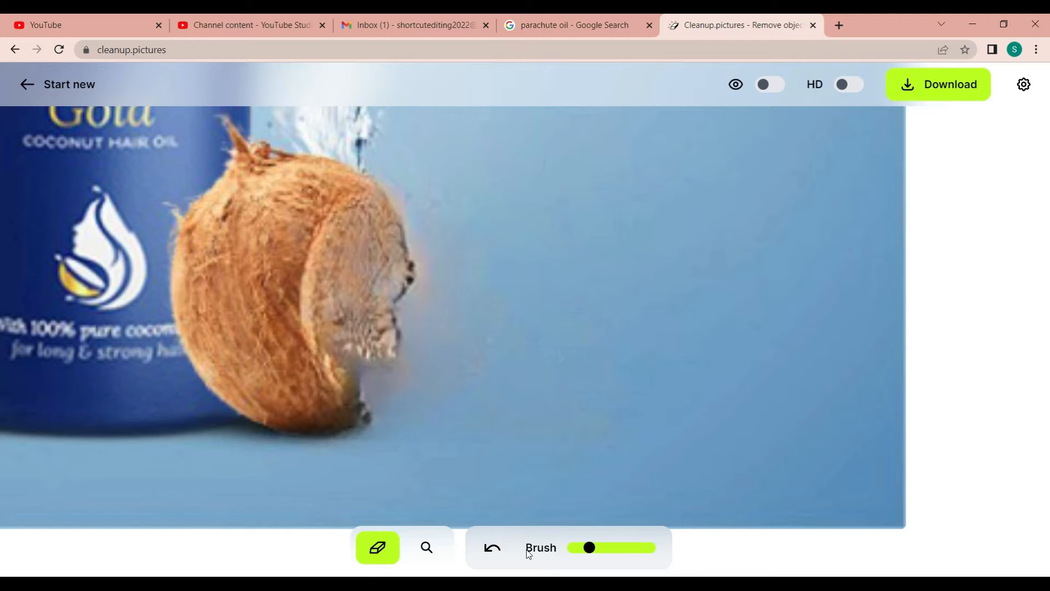
Erase the water splash rising above the coconut on the bottle's right side.
left_click(427, 547)
left_click(559, 549)
left_click_drag(550, 322, 556, 437)
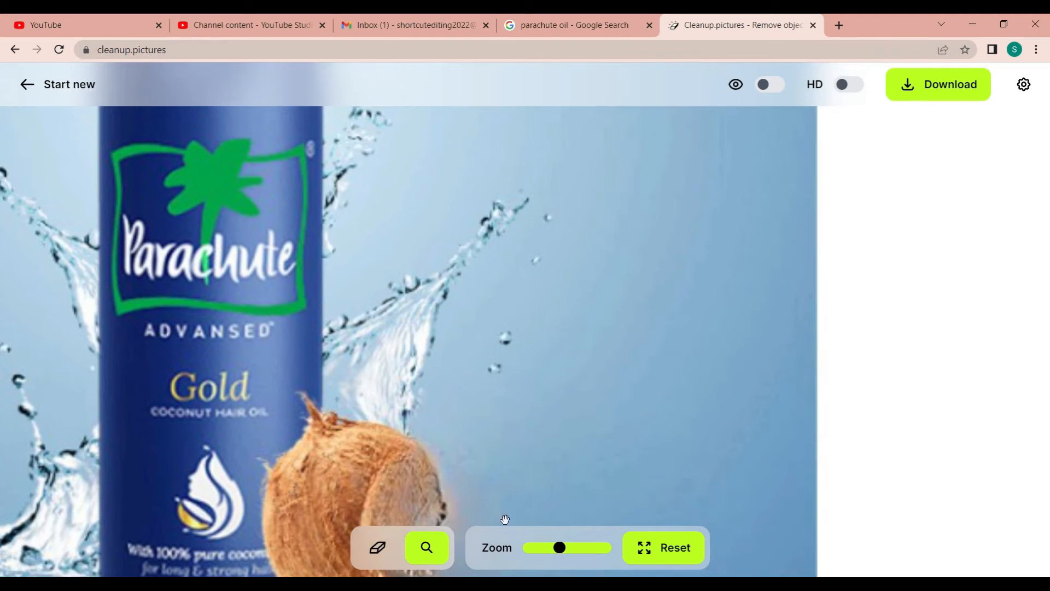
left_click(379, 549)
mouse_move(513, 189)
left_mouse_down()
mouse_move(400, 319)
mouse_move(417, 423)
mouse_move(439, 264)
mouse_move(543, 186)
mouse_move(539, 279)
mouse_move(495, 370)
mouse_move(496, 270)
mouse_move(455, 313)
mouse_move(516, 255)
mouse_move(533, 215)
mouse_move(495, 335)
mouse_move(434, 402)
mouse_move(365, 360)
mouse_move(379, 262)
mouse_move(394, 372)
mouse_move(457, 349)
mouse_move(502, 288)
mouse_move(406, 281)
left_mouse_up()
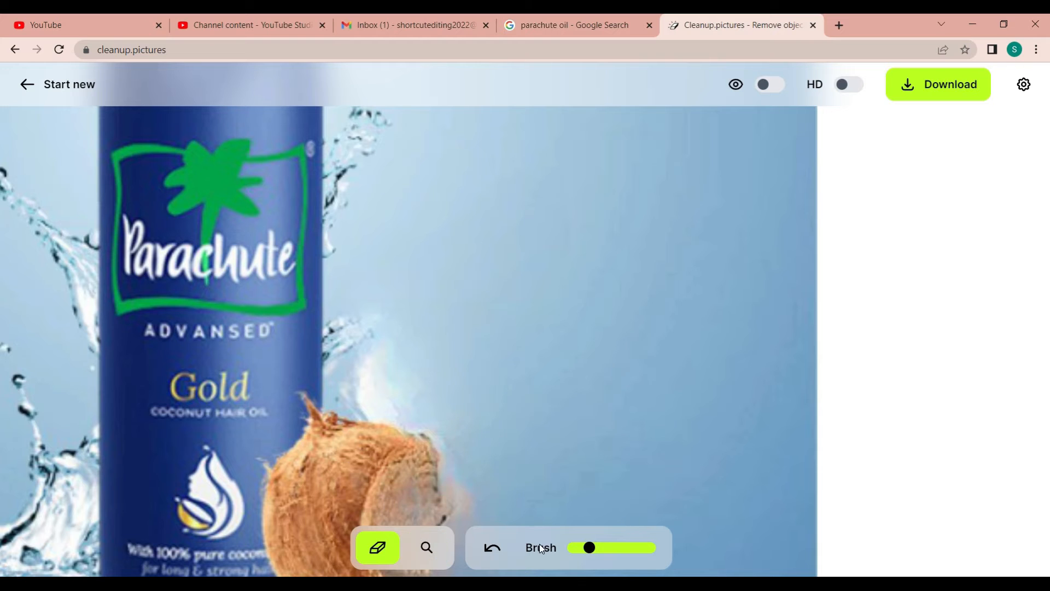
Erase the whitish splash remnants above the coconut and the ragged patches along its outer edge.
left_click(427, 547)
scroll(487, 478, "down", 5)
left_click(378, 548)
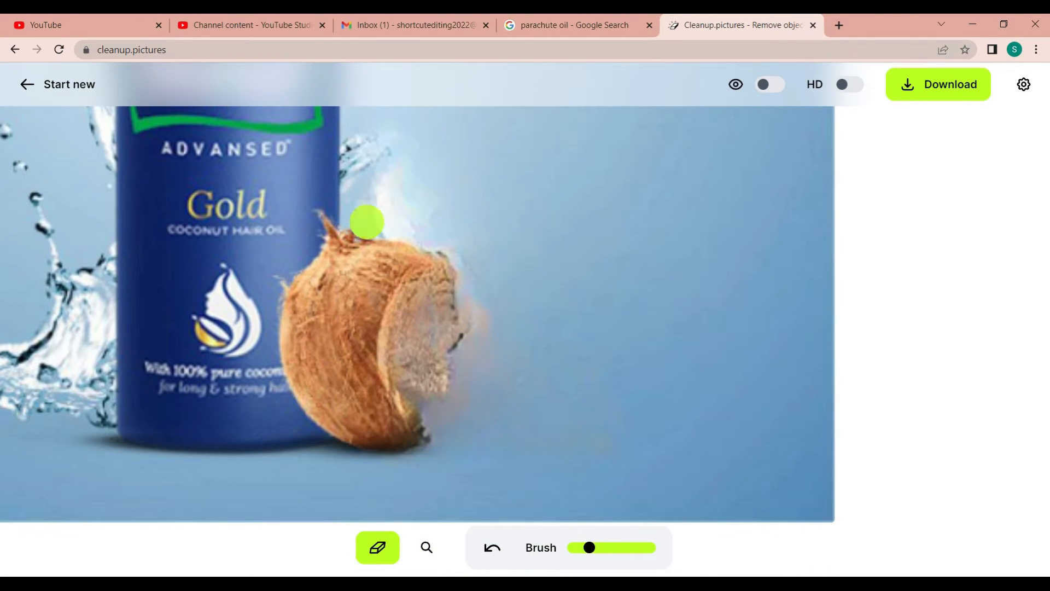
mouse_move(375, 140)
left_mouse_down()
mouse_move(373, 459)
mouse_move(397, 322)
mouse_move(387, 154)
mouse_move(385, 463)
mouse_move(415, 404)
mouse_move(414, 214)
mouse_move(419, 409)
mouse_move(437, 266)
mouse_move(462, 378)
mouse_move(497, 332)
mouse_move(422, 170)
left_mouse_up()
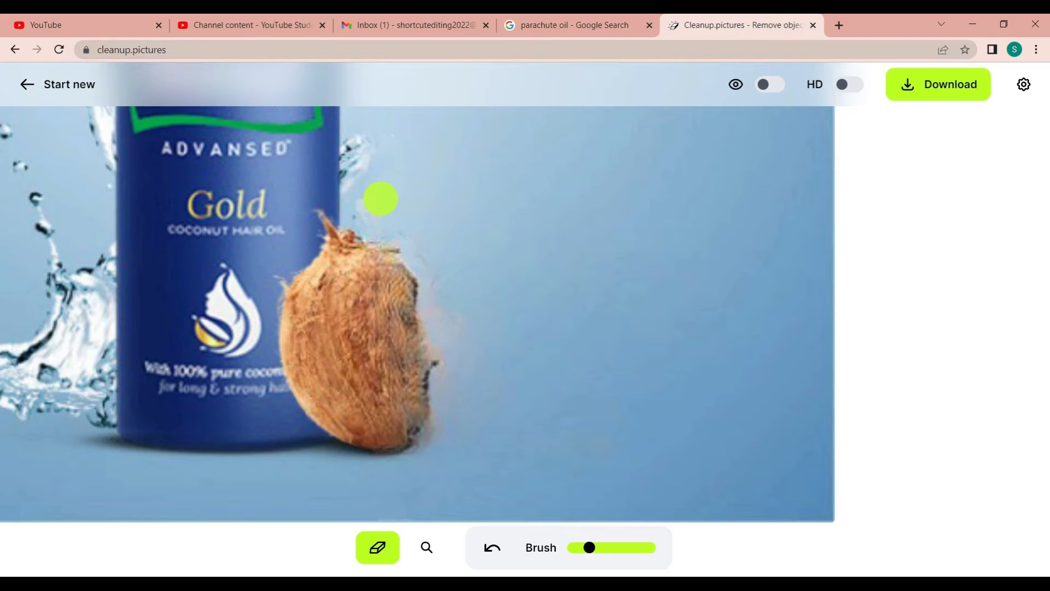
mouse_move(365, 202)
left_mouse_down()
mouse_move(365, 147)
mouse_move(364, 404)
mouse_move(413, 441)
mouse_move(392, 203)
mouse_move(410, 328)
mouse_move(451, 422)
mouse_move(416, 350)
mouse_move(451, 316)
left_mouse_up()
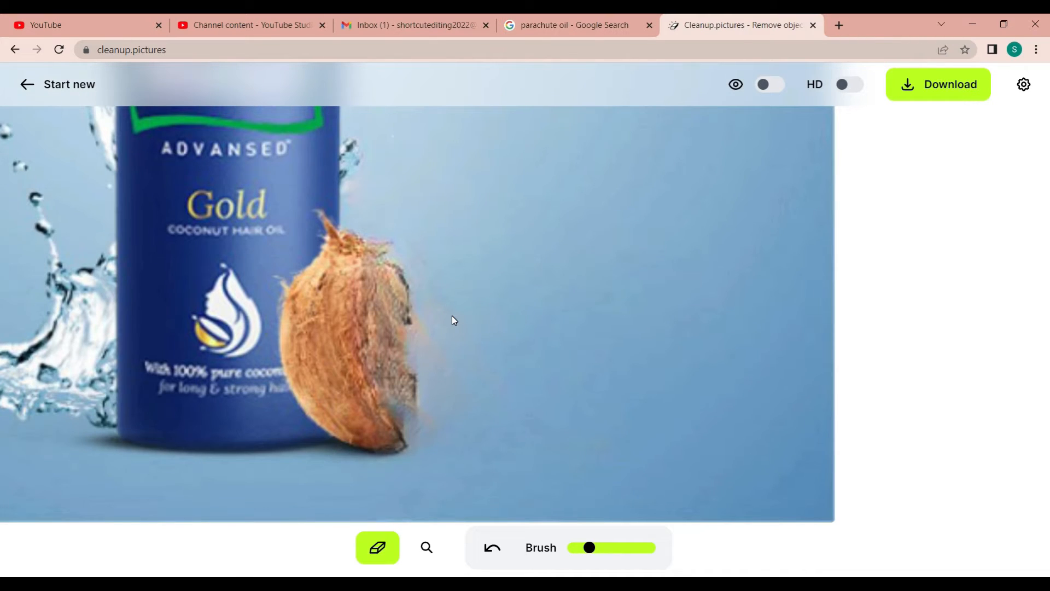
Brush over the outer part of the water splash beside the Parachute logo on the bottle's right side to erase it.
left_click(427, 548)
left_click_drag(561, 547, 541, 548)
left_click_drag(491, 231, 472, 357)
left_click_drag(542, 547, 565, 549)
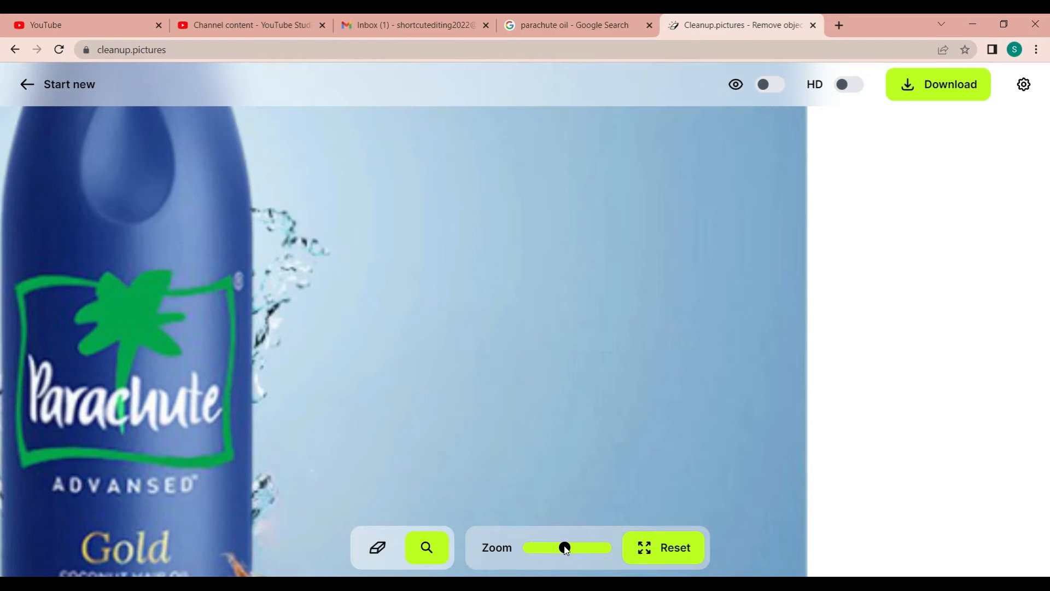
left_click(589, 549)
left_click(379, 548)
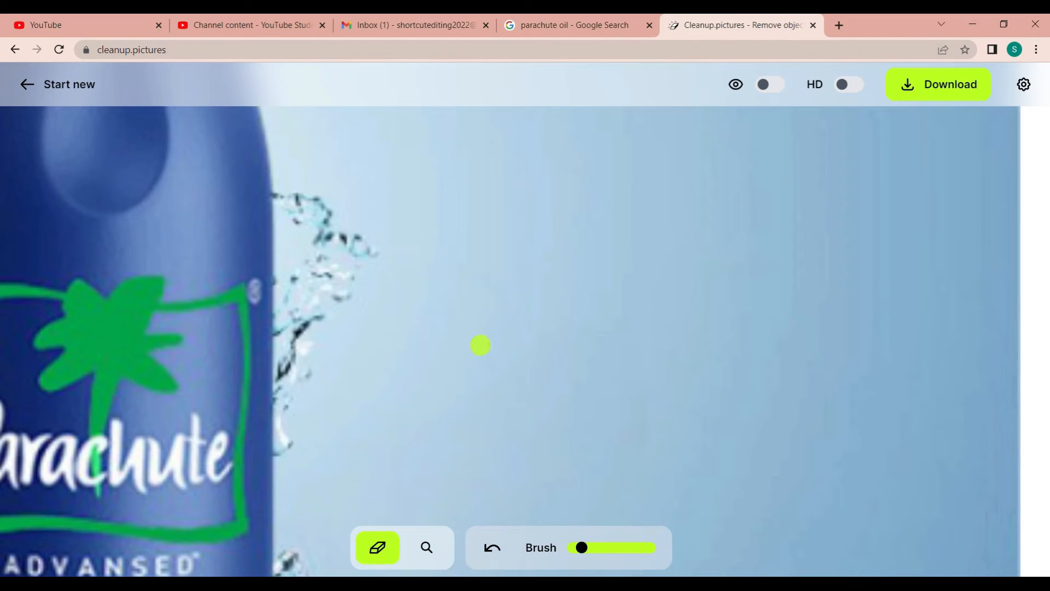
mouse_move(300, 226)
left_mouse_down()
mouse_move(303, 400)
mouse_move(331, 238)
mouse_move(324, 341)
mouse_move(312, 191)
left_mouse_up()
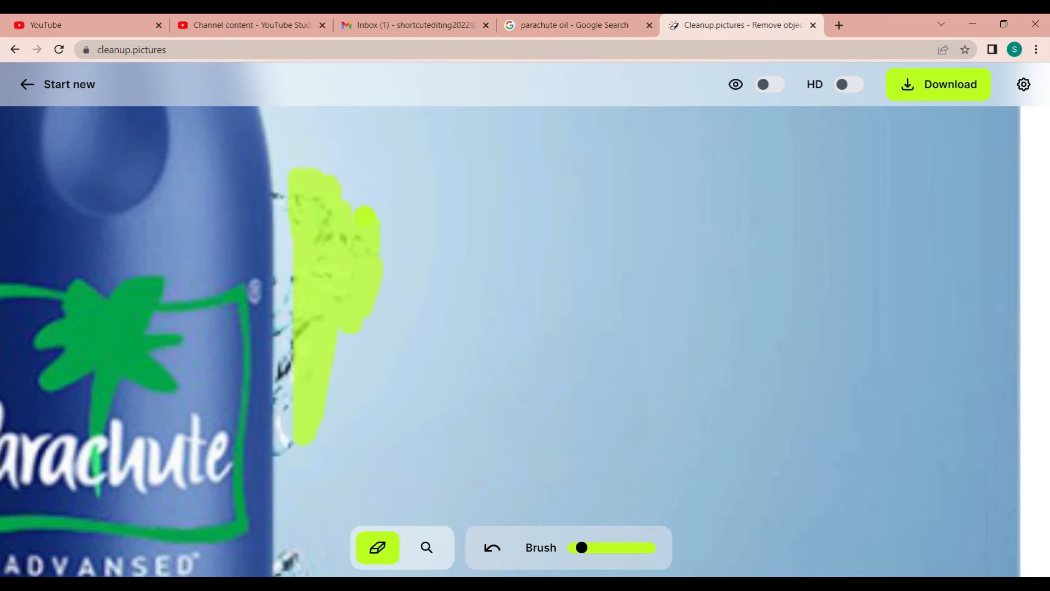
left_click_drag(331, 361, 332, 357)
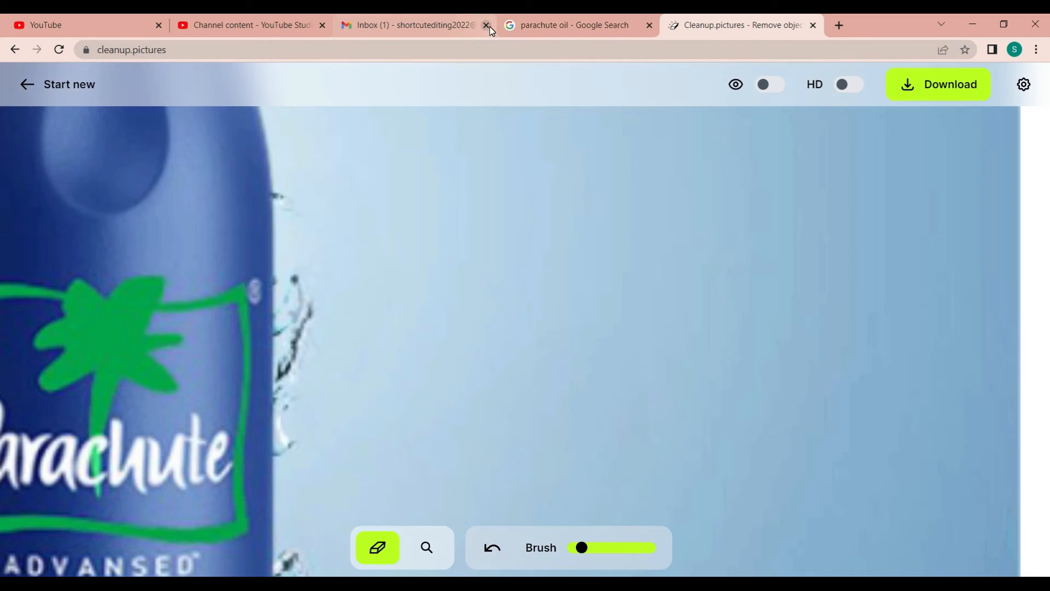
Close the Gmail inbox, Google Search and YouTube channel content browser tabs.
left_click(488, 26)
left_click(486, 26)
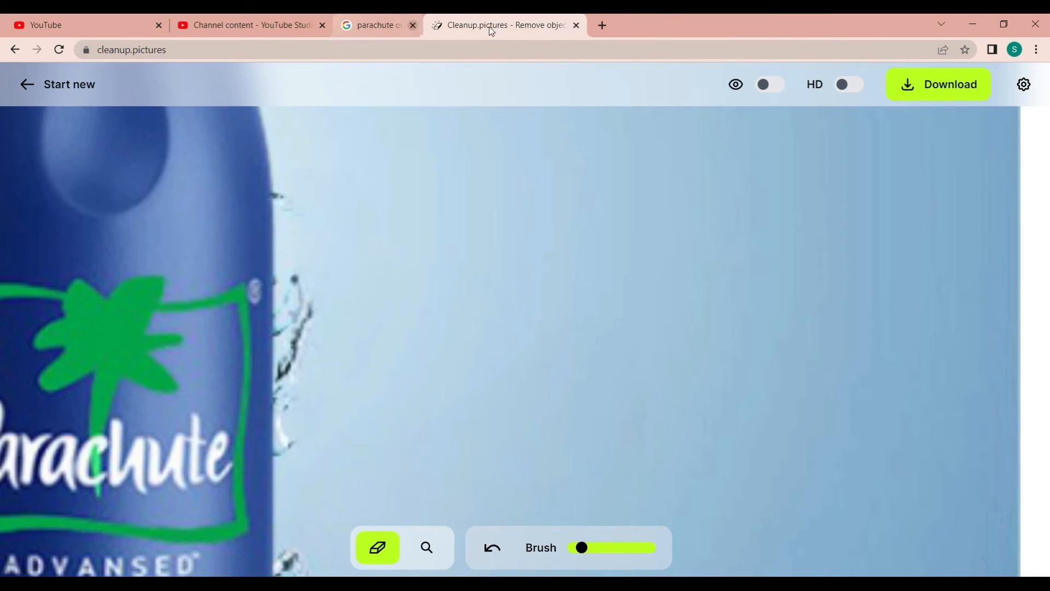
left_click(323, 26)
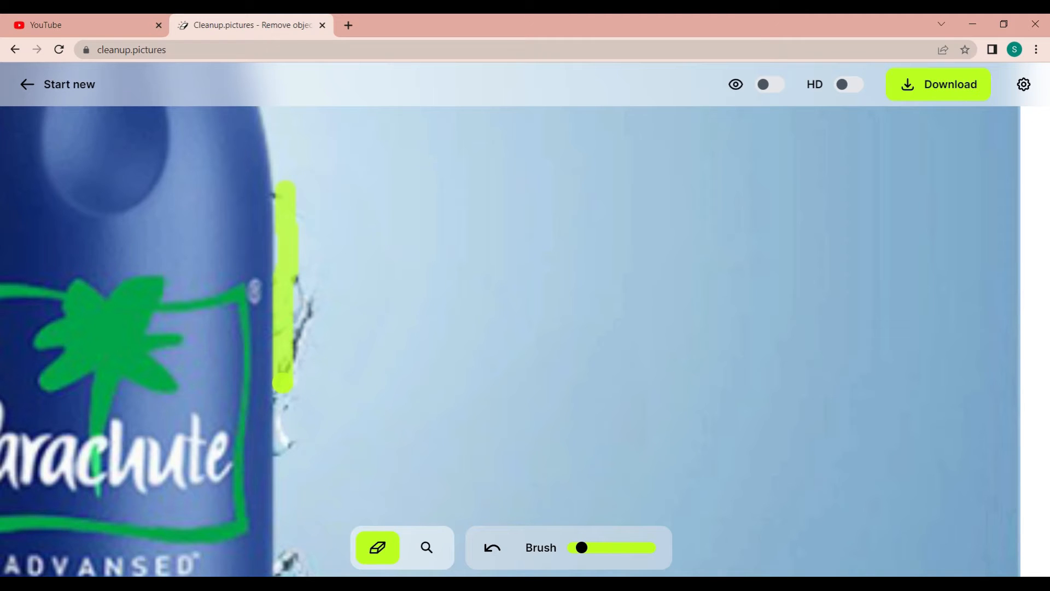
Erase the remaining splash fragments along the bottle's right edge beside the Parachute logo.
left_click_drag(291, 440, 294, 293)
left_click_drag(305, 208, 305, 209)
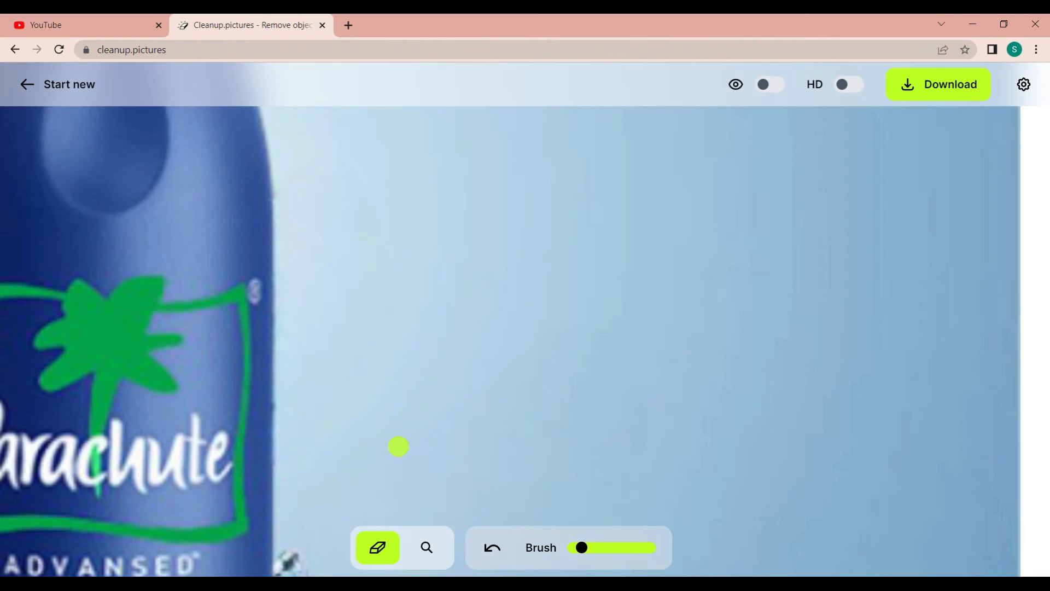
Brush over the upper water splash on the bottle's left side, from its tip down along the bottle edge, to erase it.
left_click(427, 548)
left_click_drag(584, 548, 555, 548)
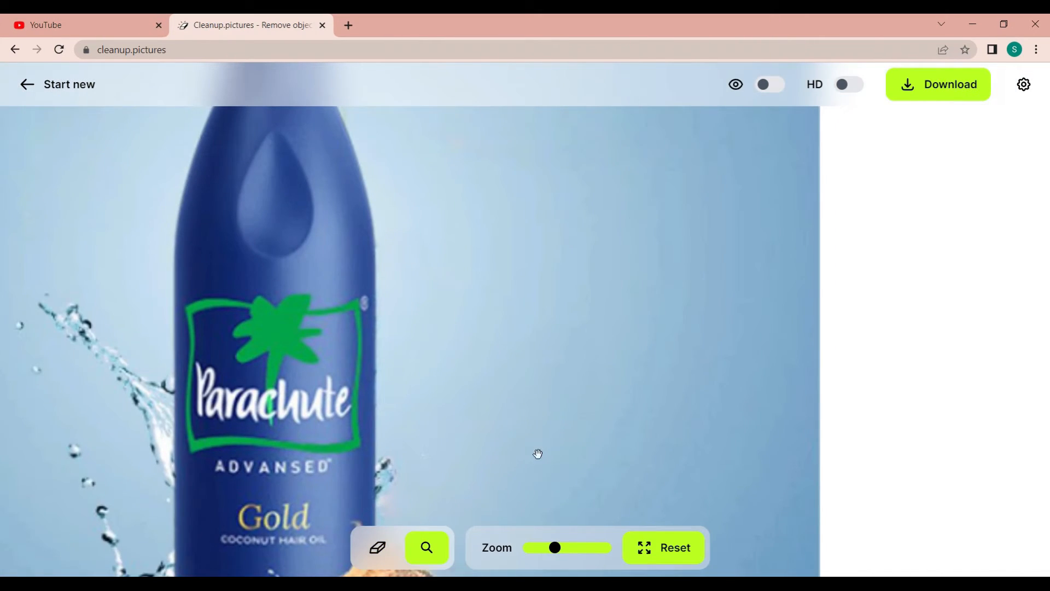
left_click_drag(537, 453, 547, 374)
left_click_drag(554, 549, 530, 549)
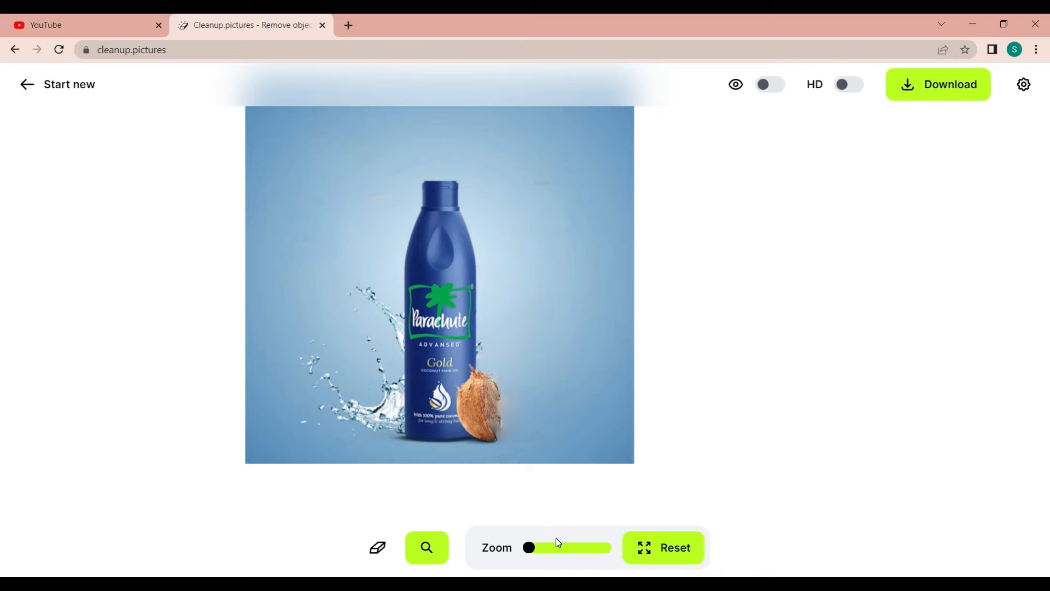
left_click(560, 547)
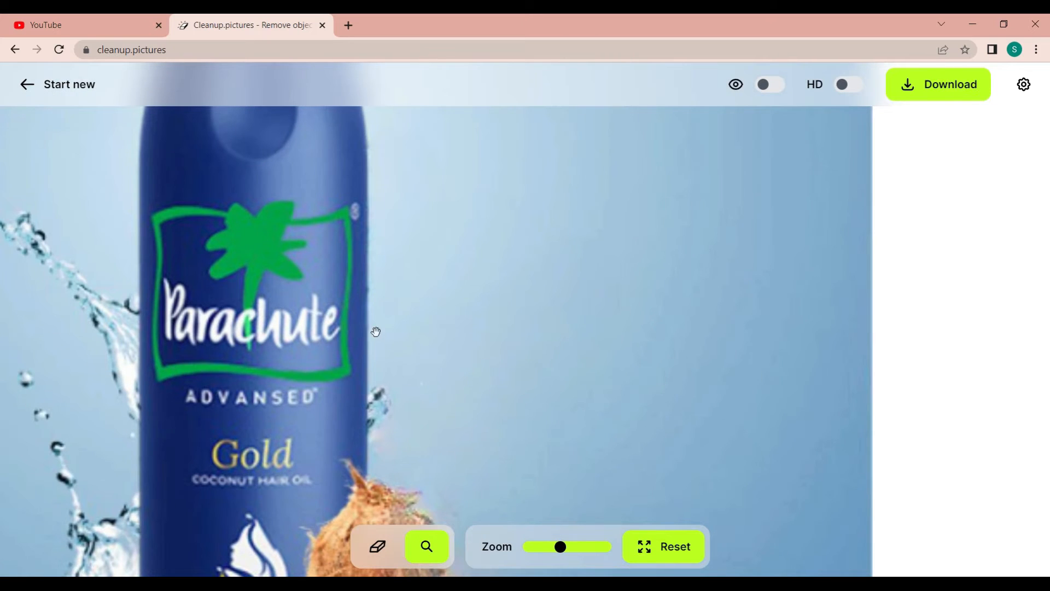
left_click_drag(376, 331, 693, 334)
left_click(376, 533)
left_click_drag(312, 180, 290, 200)
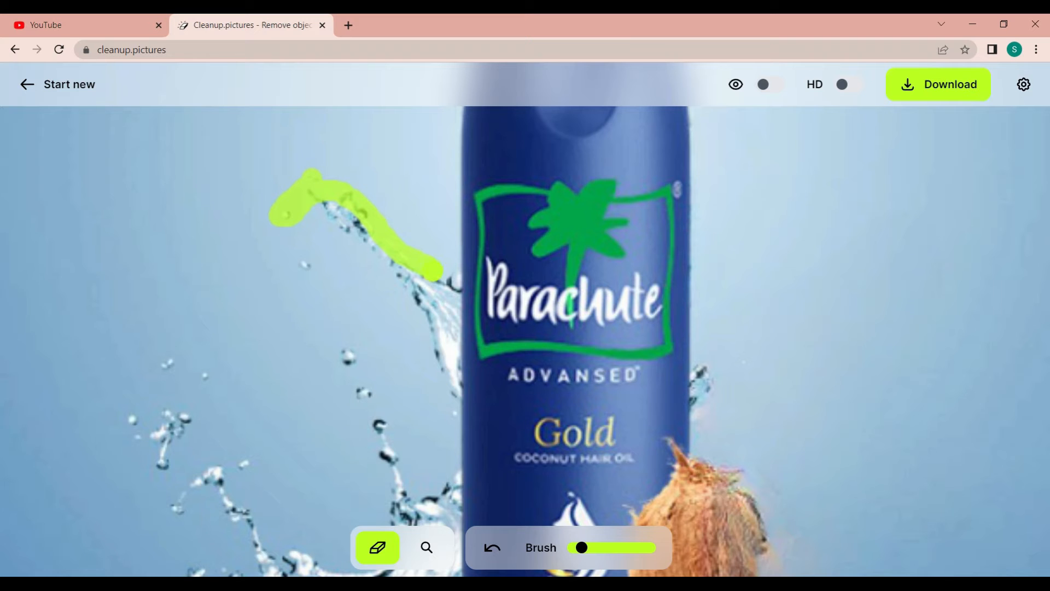
left_click_drag(447, 350, 447, 418)
mouse_move(429, 305)
left_mouse_down()
mouse_move(396, 252)
mouse_move(328, 198)
left_mouse_up()
left_click_drag(359, 237, 422, 340)
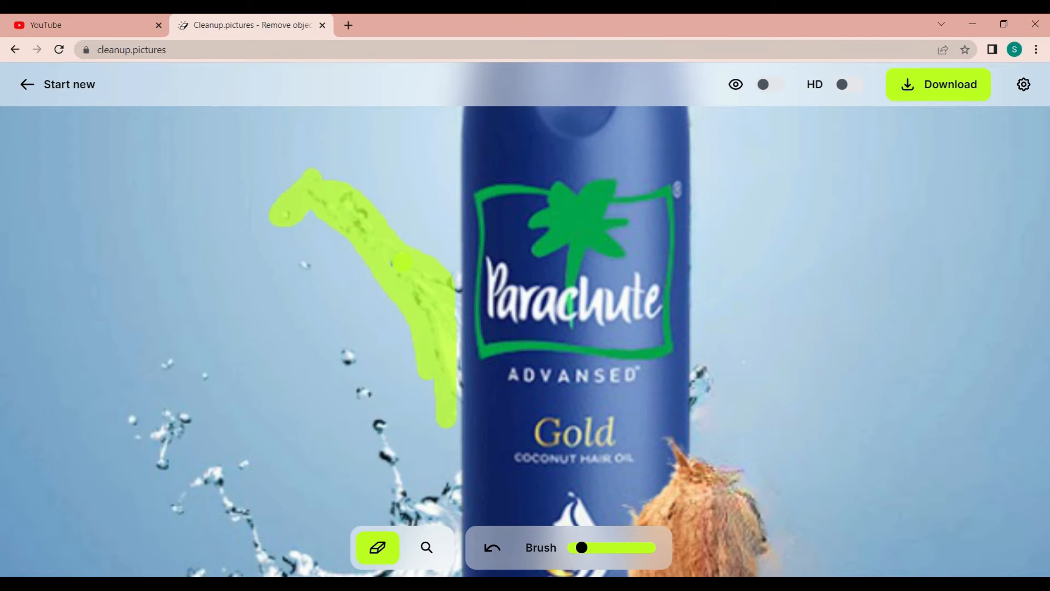
left_click_drag(402, 263, 400, 265)
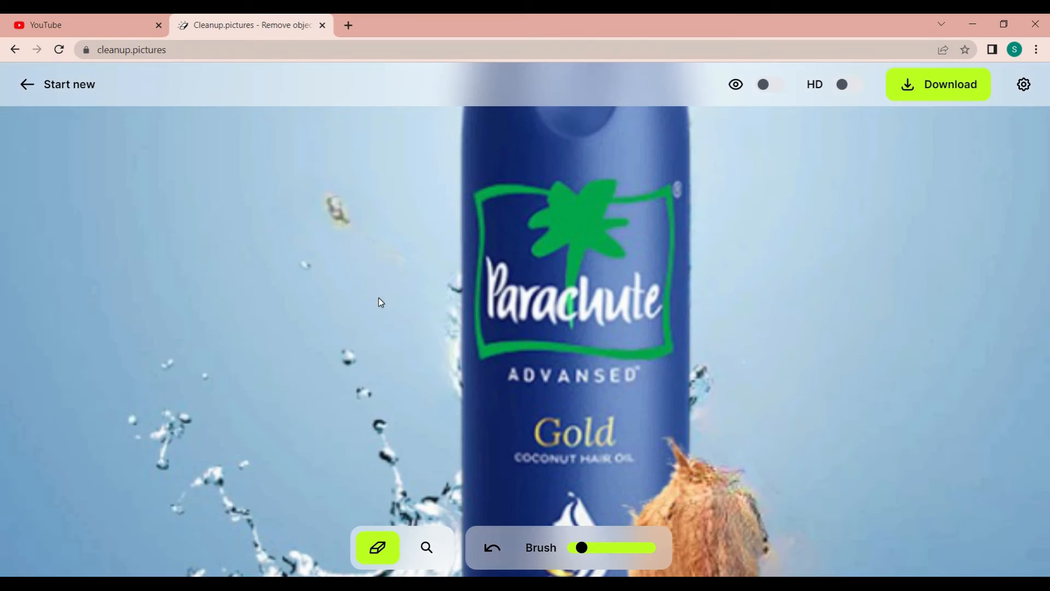
Erase the leftover splash patch, the edge fragments and the stray droplets on the bottle's upper left side.
mouse_move(330, 195)
left_mouse_down()
mouse_move(354, 240)
mouse_move(346, 248)
mouse_move(332, 177)
mouse_move(389, 247)
left_mouse_up()
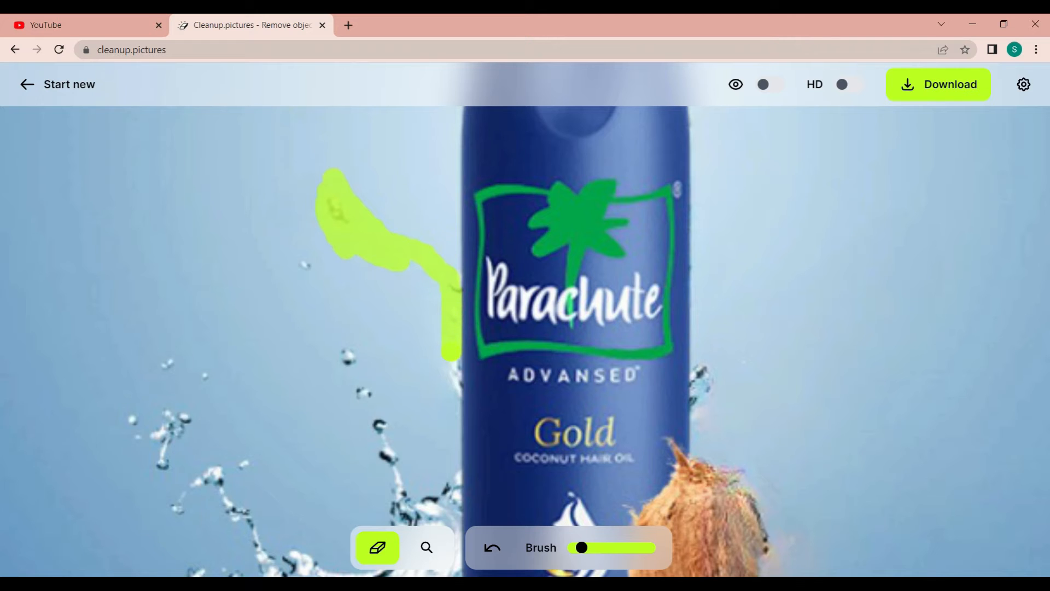
mouse_move(452, 393)
left_mouse_down()
mouse_move(396, 441)
mouse_move(389, 470)
mouse_move(308, 256)
left_mouse_up()
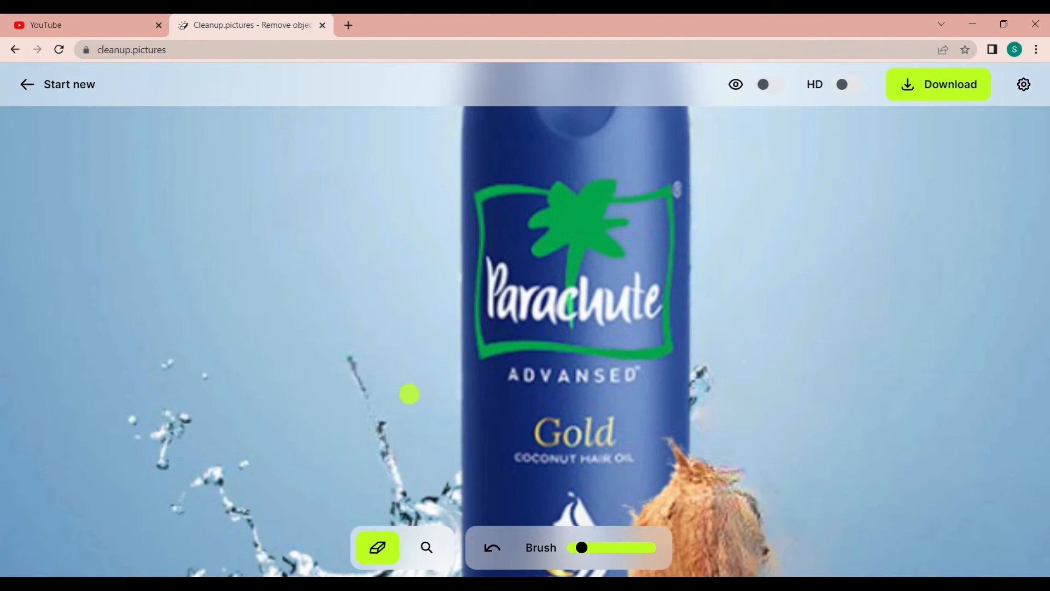
Try to erase the large lower water splash and its droplets on the bottle's left side with a larger brush.
left_click(427, 548)
left_click_drag(411, 464, 380, 343)
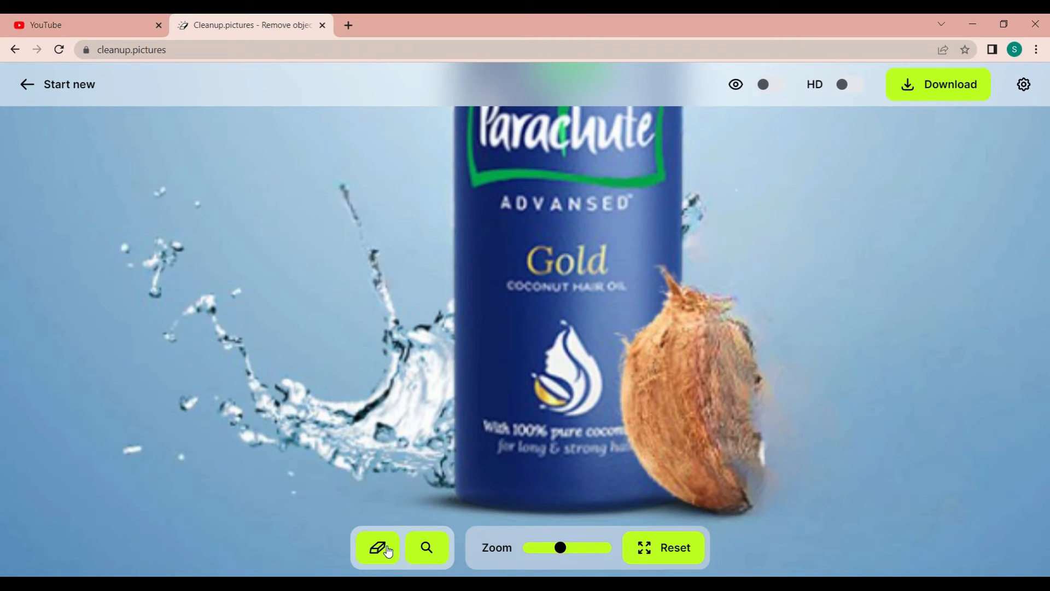
left_click(389, 552)
mouse_move(165, 189)
left_mouse_down()
mouse_move(130, 249)
mouse_move(117, 418)
mouse_move(145, 467)
mouse_move(155, 294)
mouse_move(212, 201)
mouse_move(186, 395)
mouse_move(216, 306)
mouse_move(227, 423)
mouse_move(257, 341)
mouse_move(277, 428)
mouse_move(268, 471)
mouse_move(314, 442)
mouse_move(306, 371)
mouse_move(352, 184)
mouse_move(380, 369)
mouse_move(356, 320)
mouse_move(343, 482)
mouse_move(392, 332)
mouse_move(401, 362)
mouse_move(382, 455)
mouse_move(420, 303)
mouse_move(416, 478)
left_mouse_up()
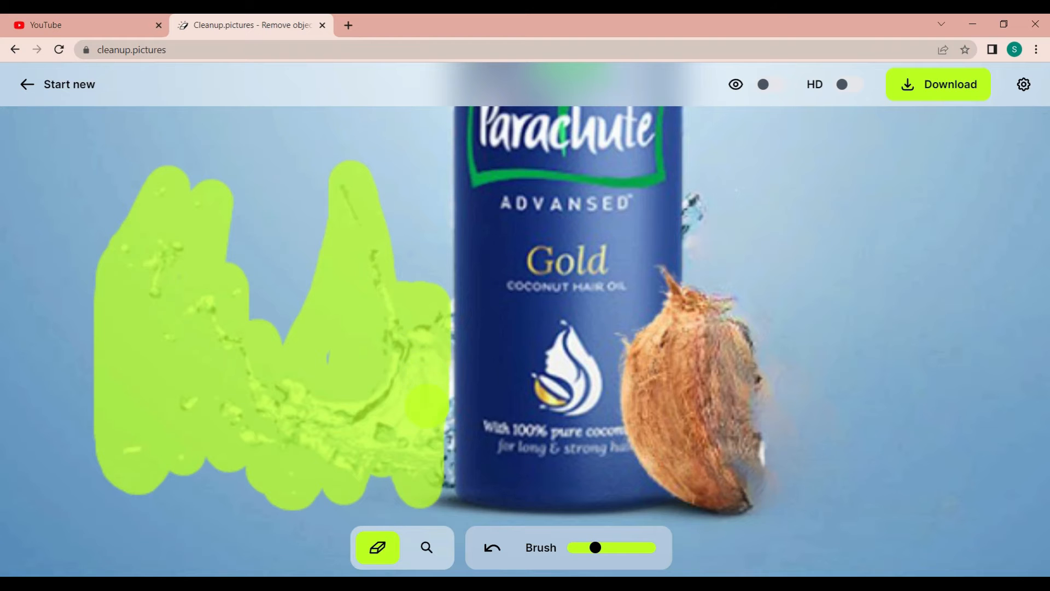
left_click_drag(428, 494, 429, 495)
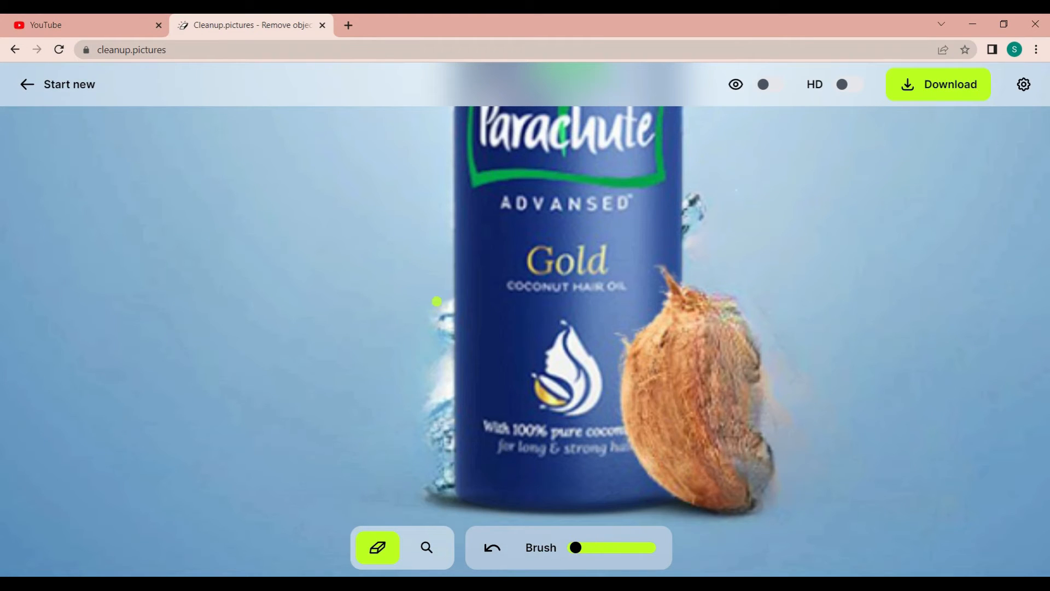
Try to erase the leftover splash along the bottle's lower left edge with a small brush, and undo the splash erasures.
left_click(584, 548)
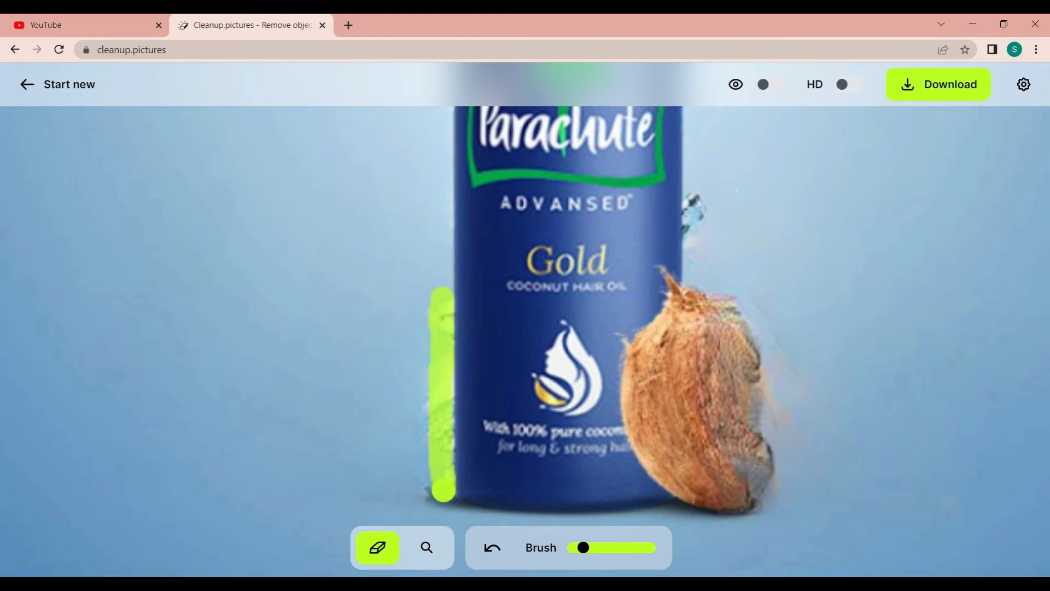
left_click_drag(438, 442, 428, 411)
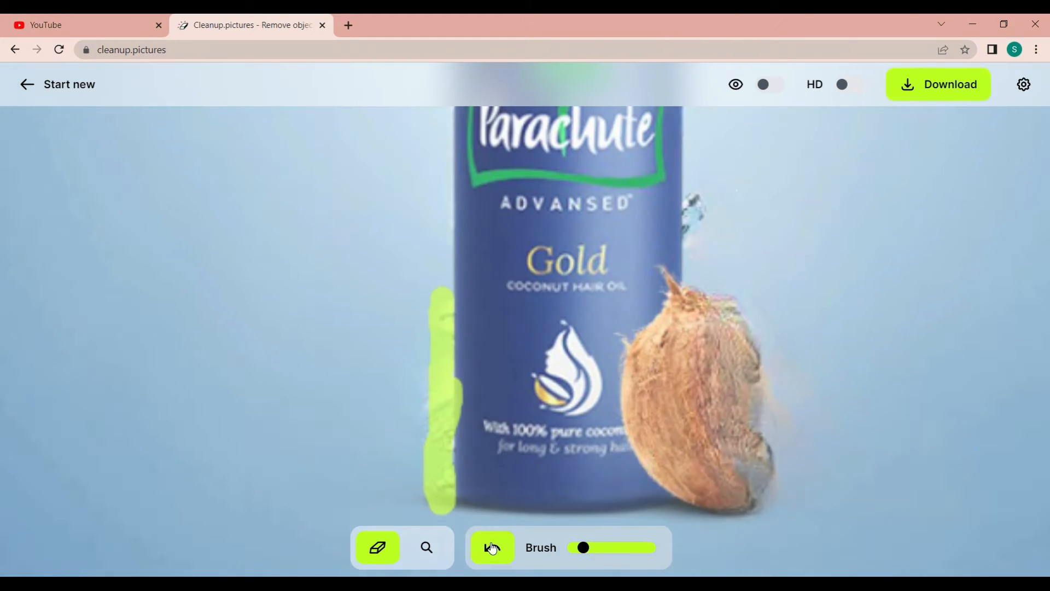
left_click(492, 548)
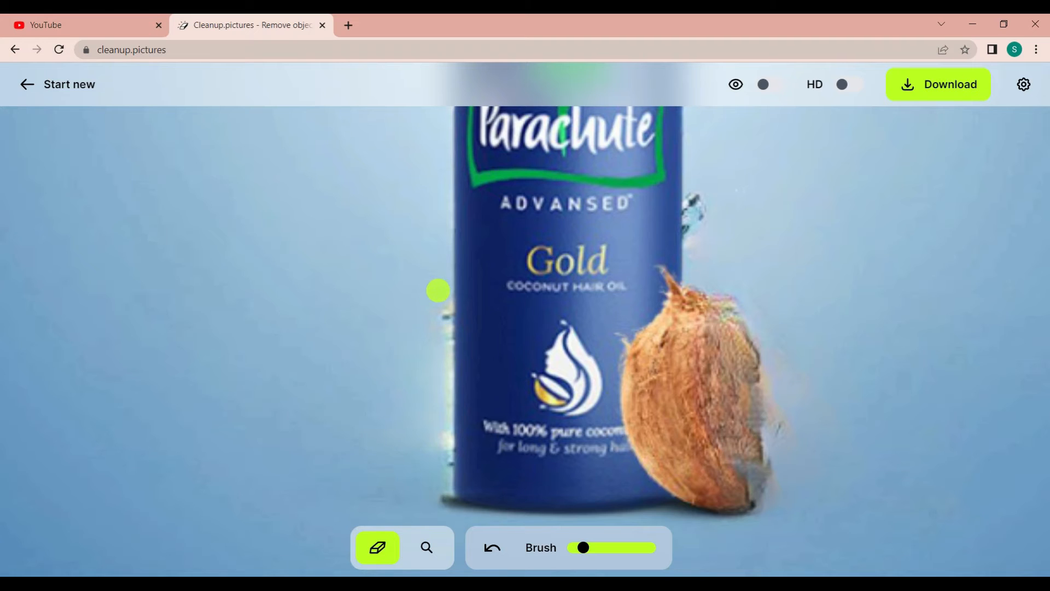
left_click_drag(438, 291, 439, 301)
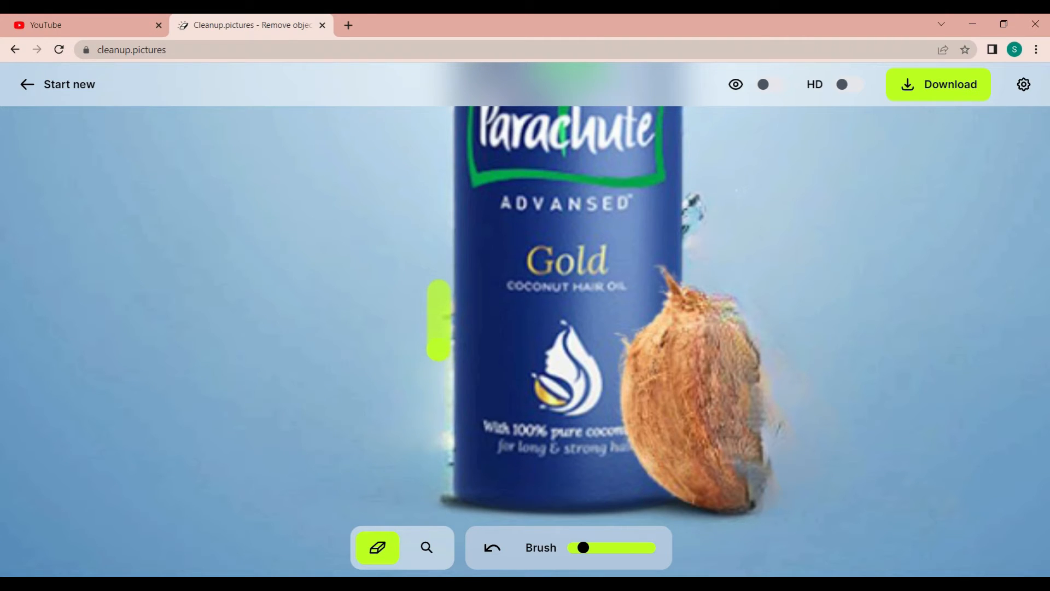
left_click_drag(440, 436, 440, 500)
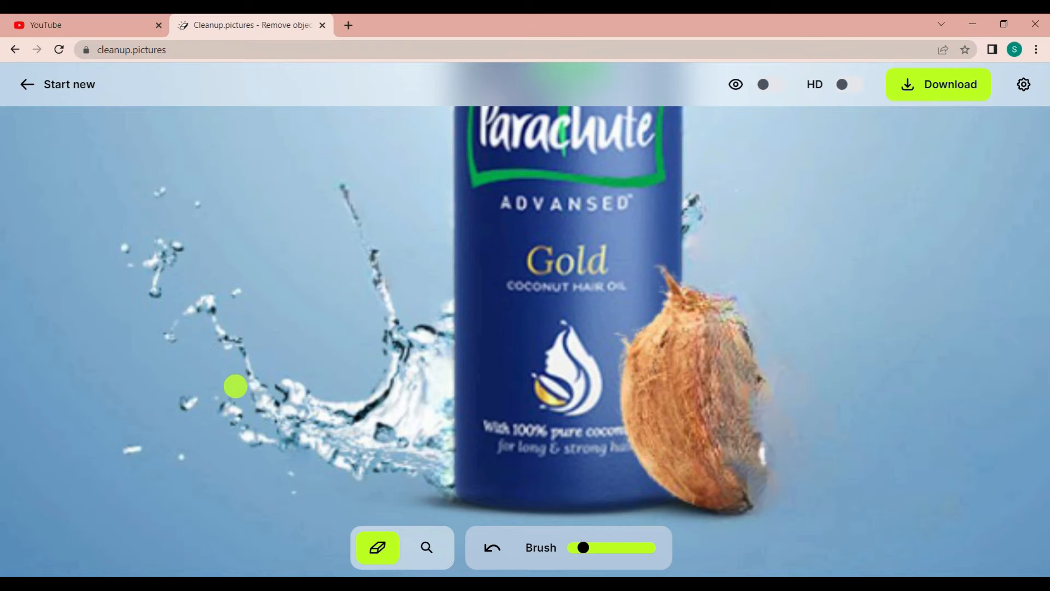
Enlarge the brush and erase the lower left water splash with its droplets and the streak running toward the bottle's base.
left_click_drag(585, 556, 601, 547)
mouse_move(159, 197)
left_mouse_down()
mouse_move(175, 287)
mouse_move(153, 271)
mouse_move(135, 421)
mouse_move(170, 419)
mouse_move(205, 291)
mouse_move(218, 370)
mouse_move(239, 352)
mouse_move(251, 407)
mouse_move(269, 385)
mouse_move(294, 473)
mouse_move(349, 187)
mouse_move(354, 303)
mouse_move(342, 474)
mouse_move(368, 306)
mouse_move(392, 337)
mouse_move(374, 465)
mouse_move(377, 379)
mouse_move(421, 272)
mouse_move(405, 394)
mouse_move(404, 460)
mouse_move(423, 328)
mouse_move(409, 492)
left_mouse_up()
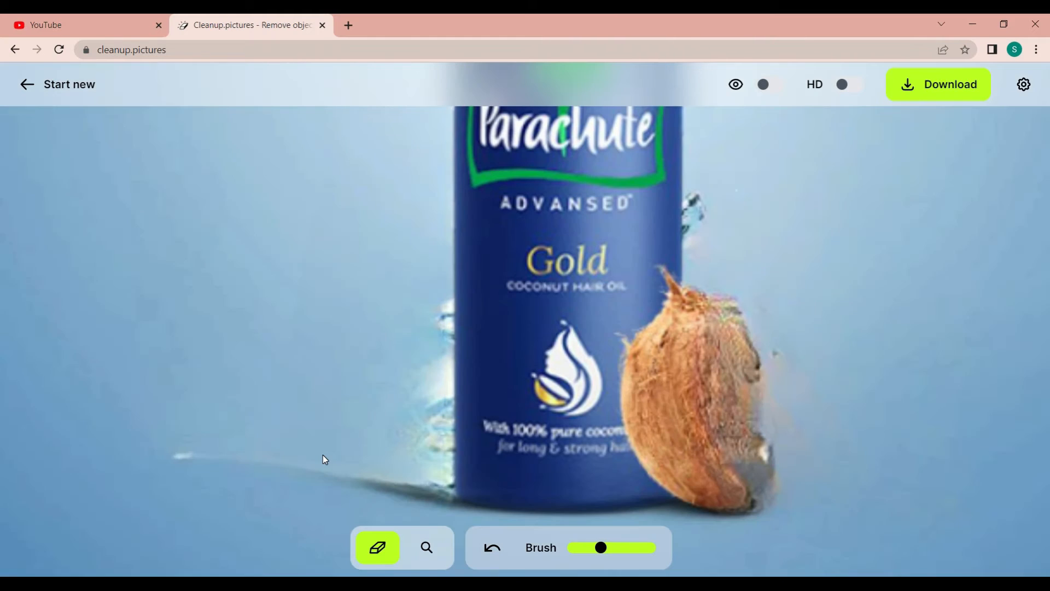
mouse_move(181, 462)
left_mouse_down()
mouse_move(401, 488)
mouse_move(410, 379)
mouse_move(414, 488)
left_mouse_up()
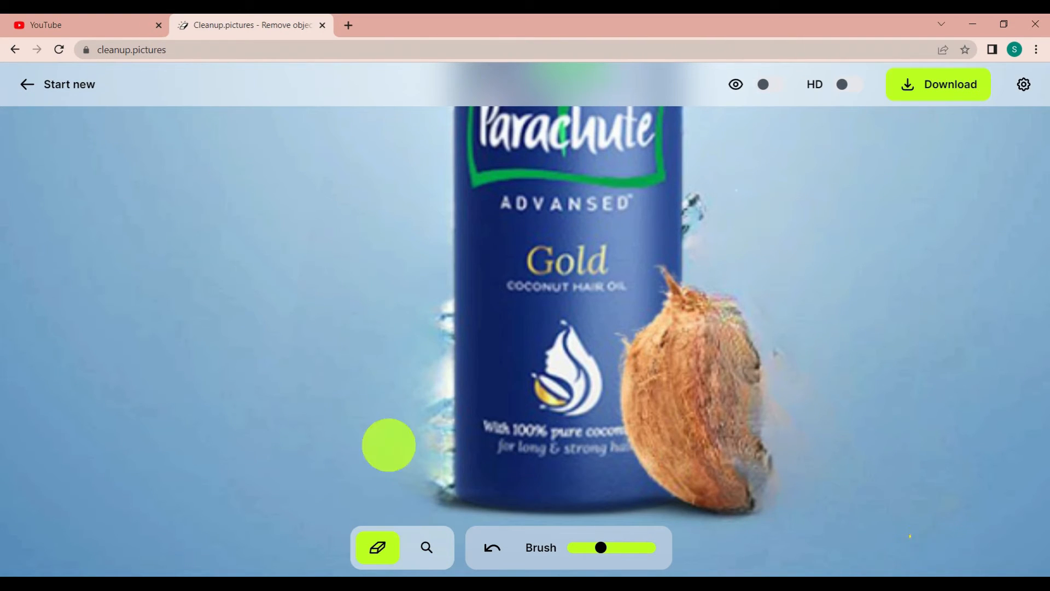
Brush over the leftover splash strip along the bottle's lower left edge, reducing the brush size for the second pass.
left_click_drag(422, 307, 422, 491)
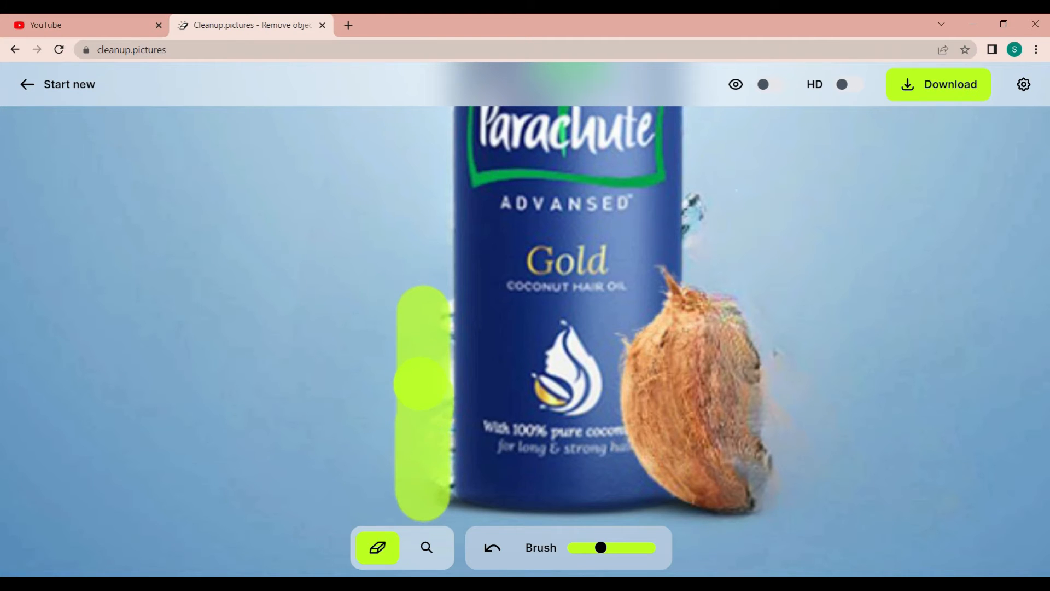
left_click_drag(421, 384, 422, 384)
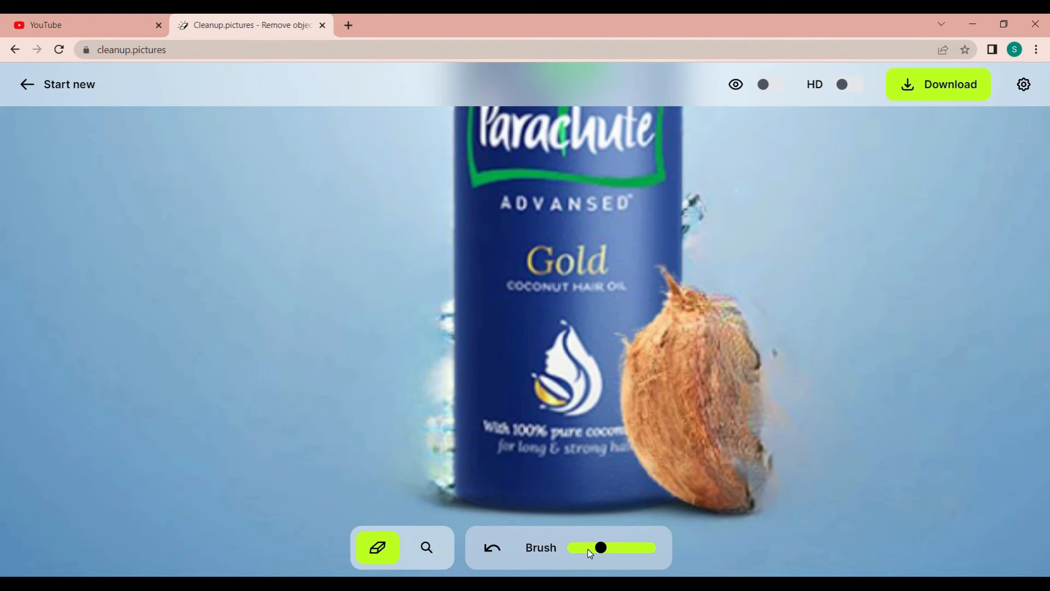
left_click(589, 548)
mouse_move(424, 363)
left_mouse_down()
mouse_move(429, 490)
mouse_move(432, 452)
left_mouse_up()
mouse_move(429, 412)
left_mouse_down()
mouse_move(435, 331)
mouse_move(434, 342)
left_mouse_up()
mouse_move(432, 464)
left_mouse_down()
mouse_move(402, 471)
mouse_move(416, 361)
left_mouse_up()
mouse_move(436, 303)
left_mouse_down()
mouse_move(433, 497)
mouse_move(411, 386)
mouse_move(431, 497)
left_mouse_up()
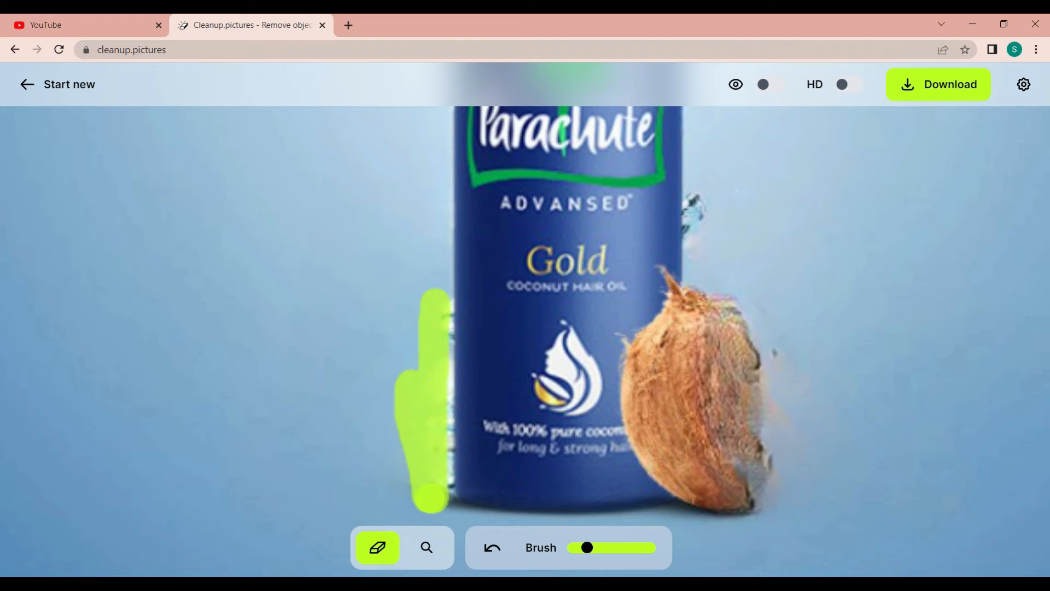
left_click_drag(430, 405, 424, 423)
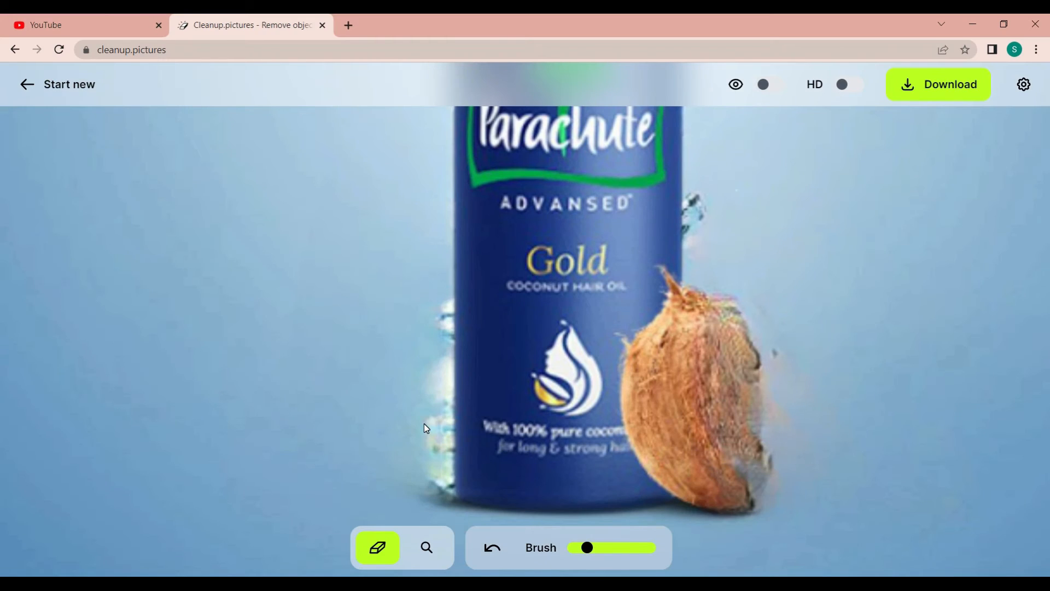
Shrink the brush and erase splash fragments close against the bottle's left edge, from beside the droplet emblem down toward the base.
left_click_drag(587, 548, 575, 547)
left_click_drag(446, 300, 447, 427)
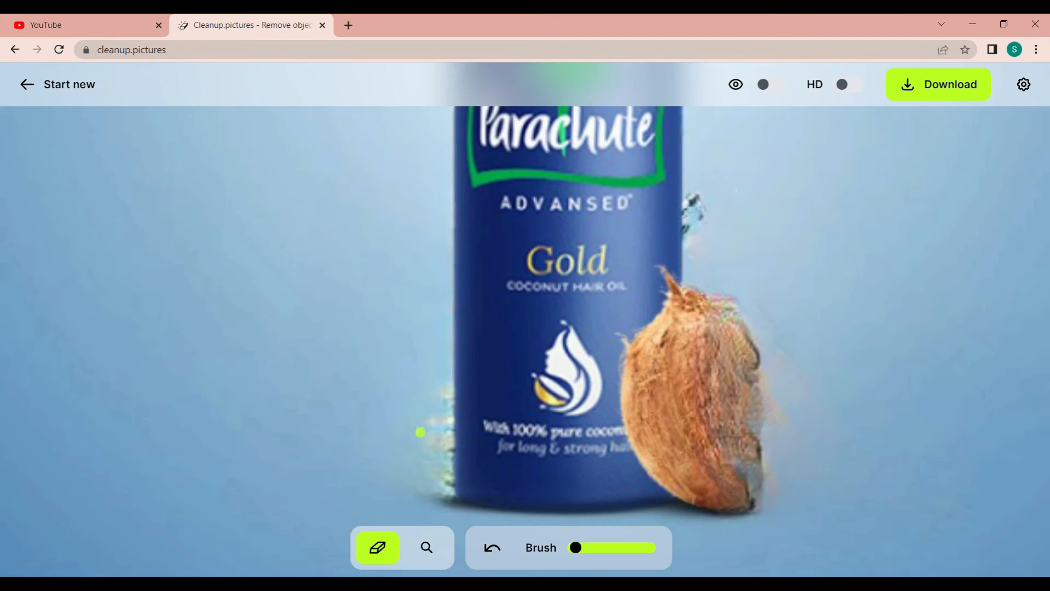
mouse_move(446, 384)
left_mouse_down()
mouse_move(442, 465)
mouse_move(431, 438)
mouse_move(423, 463)
left_mouse_up()
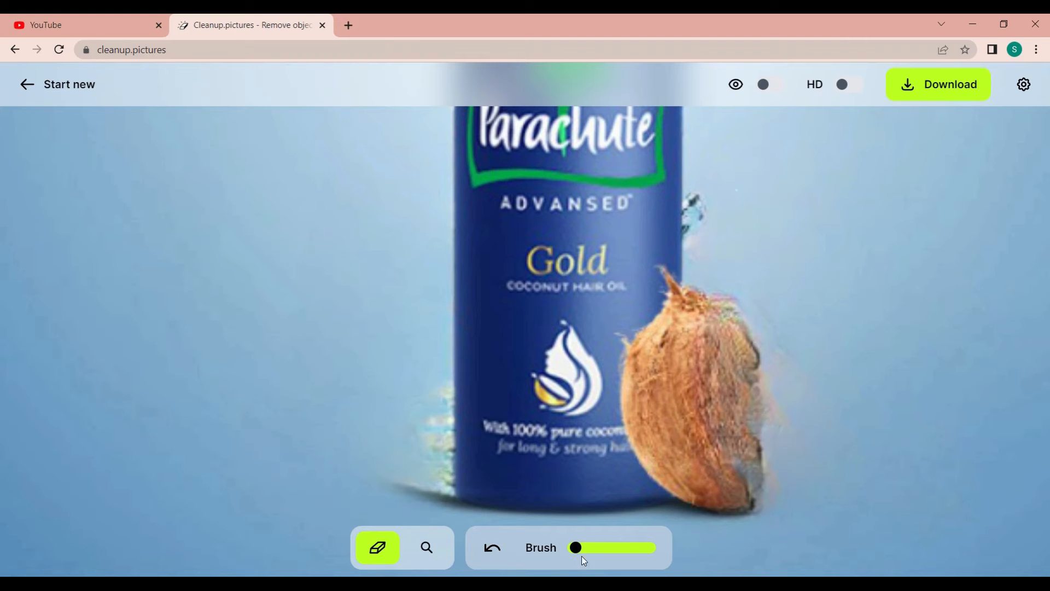
Erase the jagged splash patch and the dark shadow streak beside the bottle's lower left corner with a fine brush at high zoom.
left_click(427, 548)
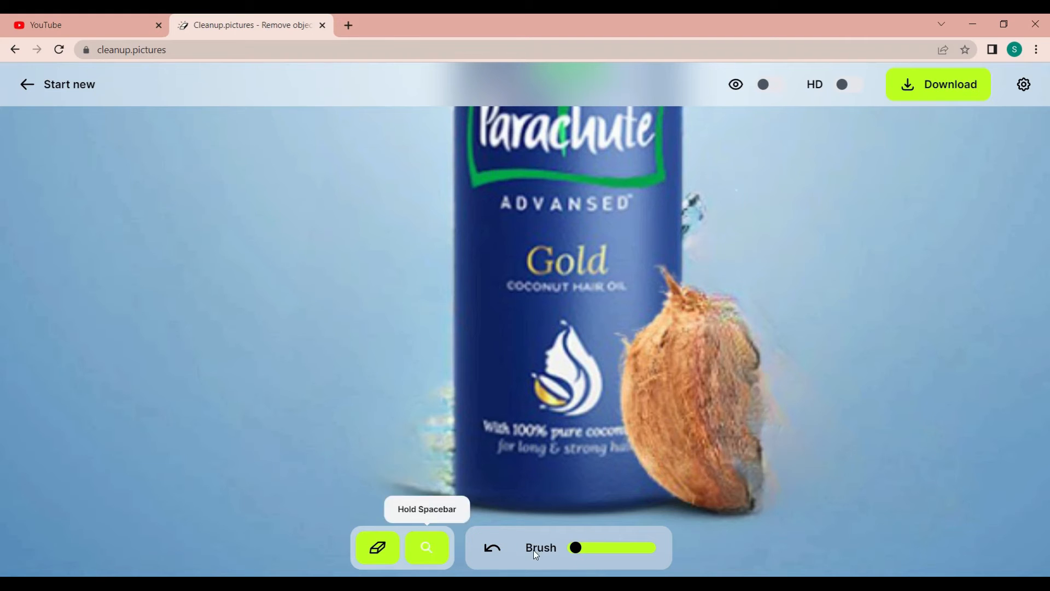
left_click(582, 547)
left_click_drag(549, 517, 591, 420)
left_click(602, 549)
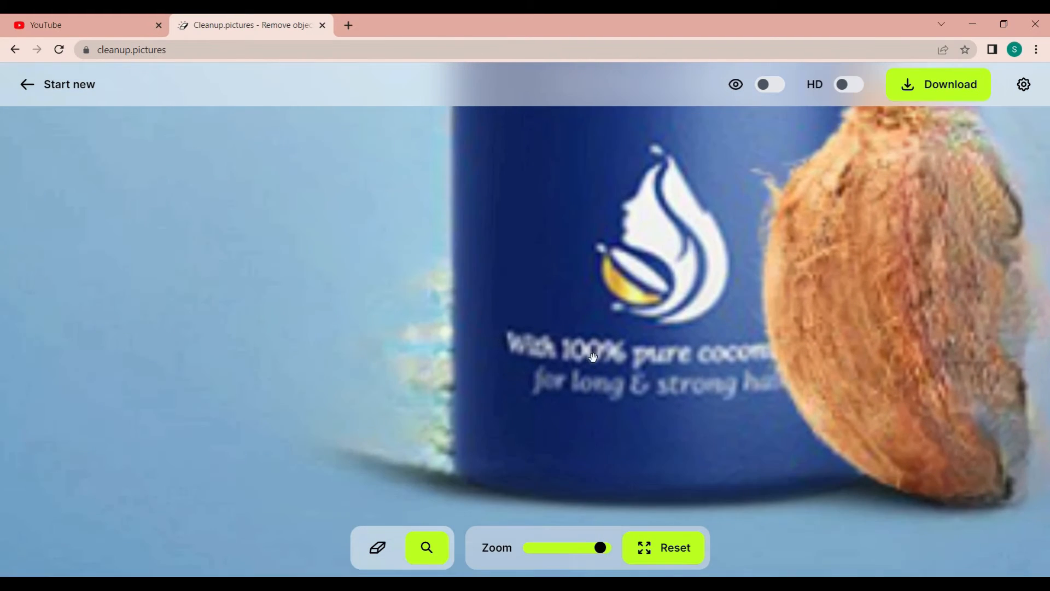
left_click(385, 549)
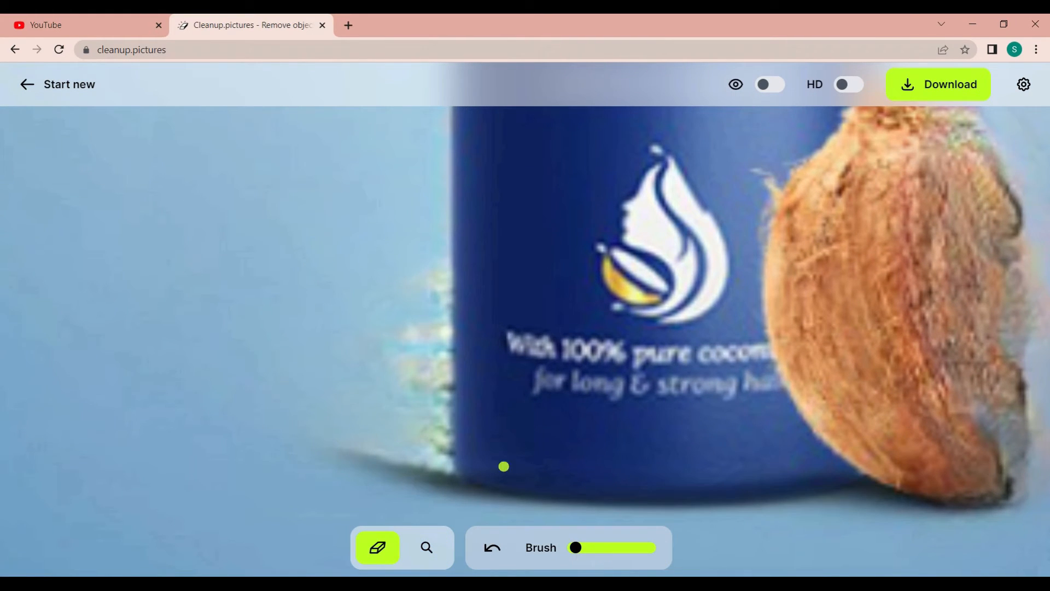
mouse_move(411, 271)
left_mouse_down()
mouse_move(399, 358)
mouse_move(361, 422)
mouse_move(350, 319)
mouse_move(355, 458)
mouse_move(332, 458)
mouse_move(371, 455)
mouse_move(400, 481)
mouse_move(407, 467)
mouse_move(431, 481)
mouse_move(437, 268)
mouse_move(423, 429)
mouse_move(439, 290)
mouse_move(438, 400)
left_mouse_up()
mouse_move(440, 467)
left_mouse_down()
mouse_move(453, 492)
mouse_move(471, 499)
mouse_move(403, 473)
left_mouse_up()
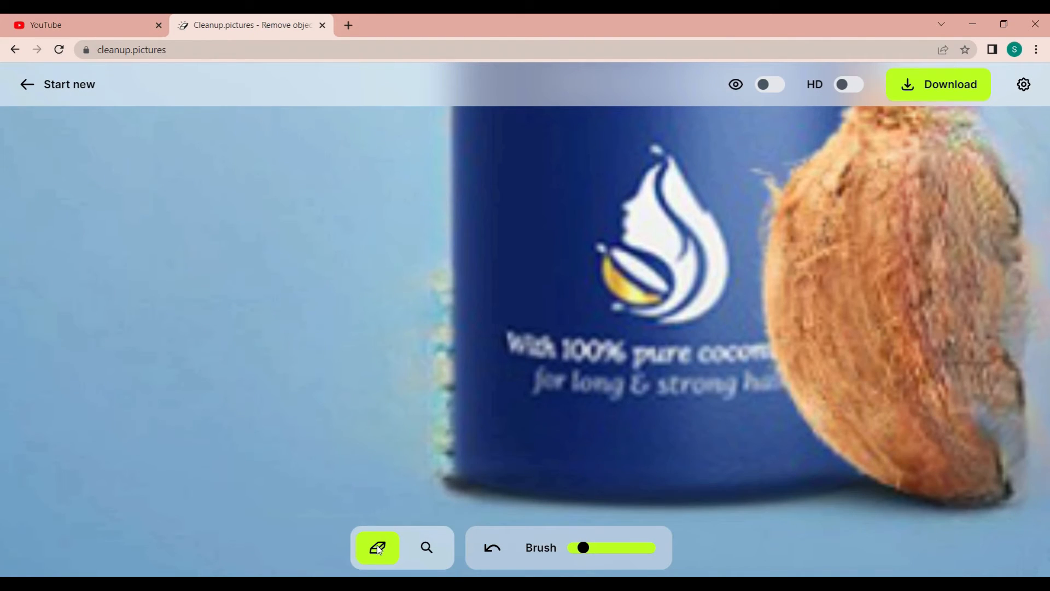
Brush over the last coloured fringe along the bottle's lower left edge to leave a clean outline.
mouse_move(405, 350)
left_mouse_down()
mouse_move(403, 260)
mouse_move(418, 361)
mouse_move(438, 285)
mouse_move(430, 484)
mouse_move(415, 442)
left_mouse_up()
left_click_drag(439, 274, 444, 338)
mouse_move(444, 380)
left_mouse_down()
mouse_move(446, 481)
mouse_move(444, 455)
mouse_move(461, 493)
mouse_move(407, 389)
left_mouse_up()
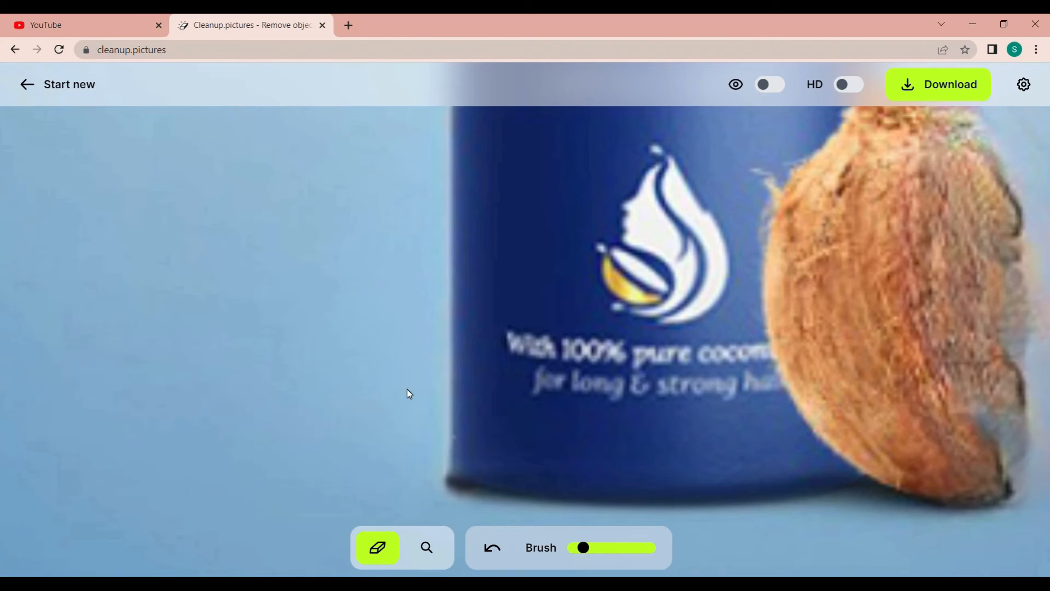
Erase the faint smudges in the background on both sides of the bottle cap.
left_click(433, 553)
left_click_drag(537, 553, 530, 552)
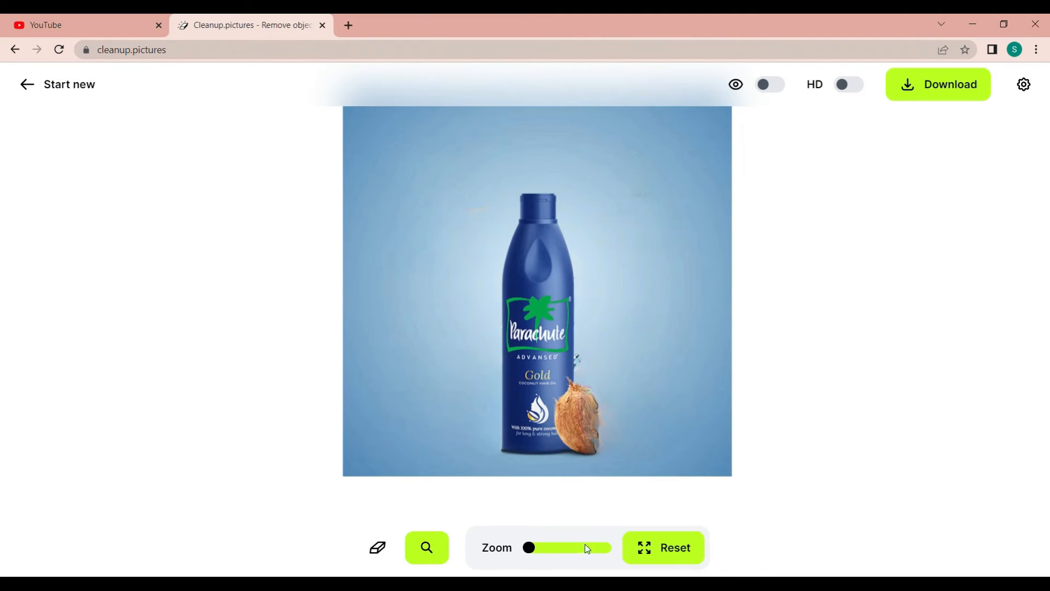
left_click(552, 547)
left_click(378, 547)
mouse_move(711, 218)
left_mouse_down()
mouse_move(810, 204)
mouse_move(750, 216)
mouse_move(774, 236)
mouse_move(771, 201)
left_mouse_up()
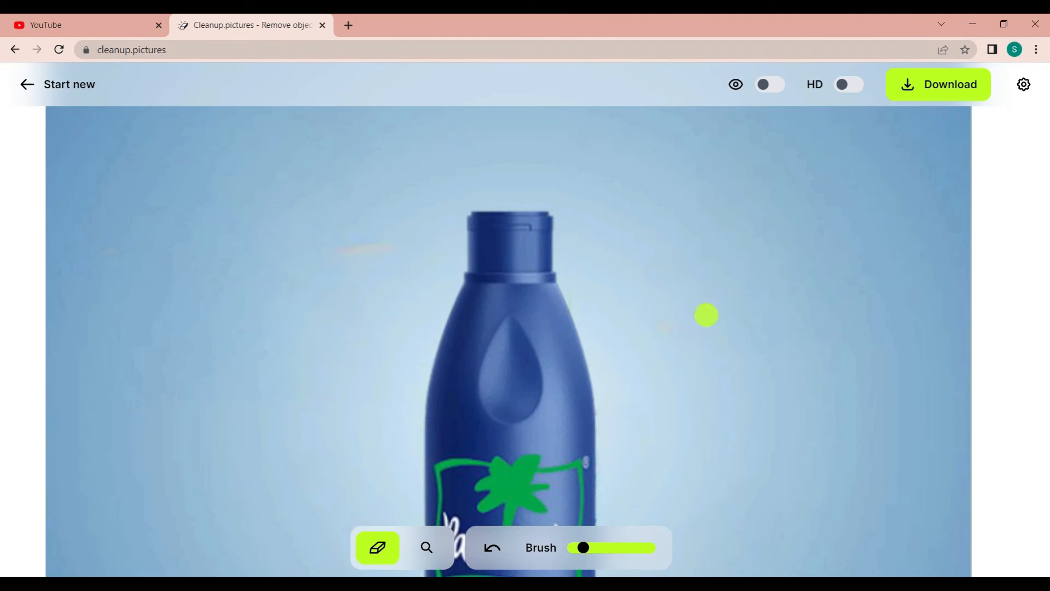
left_click_drag(394, 247, 329, 250)
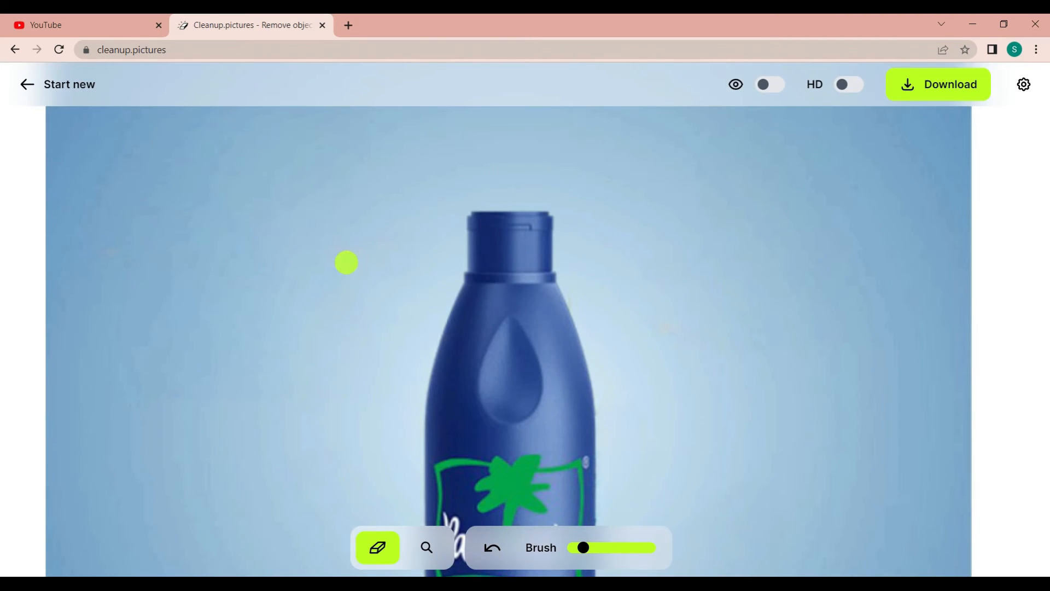
mouse_move(347, 262)
left_mouse_down()
mouse_move(353, 249)
mouse_move(329, 268)
mouse_move(335, 273)
left_mouse_up()
Erase the small splash remnant and stray speck at the bottle's right edge above the coconut.
left_click(446, 549)
scroll(589, 476, "down", 5)
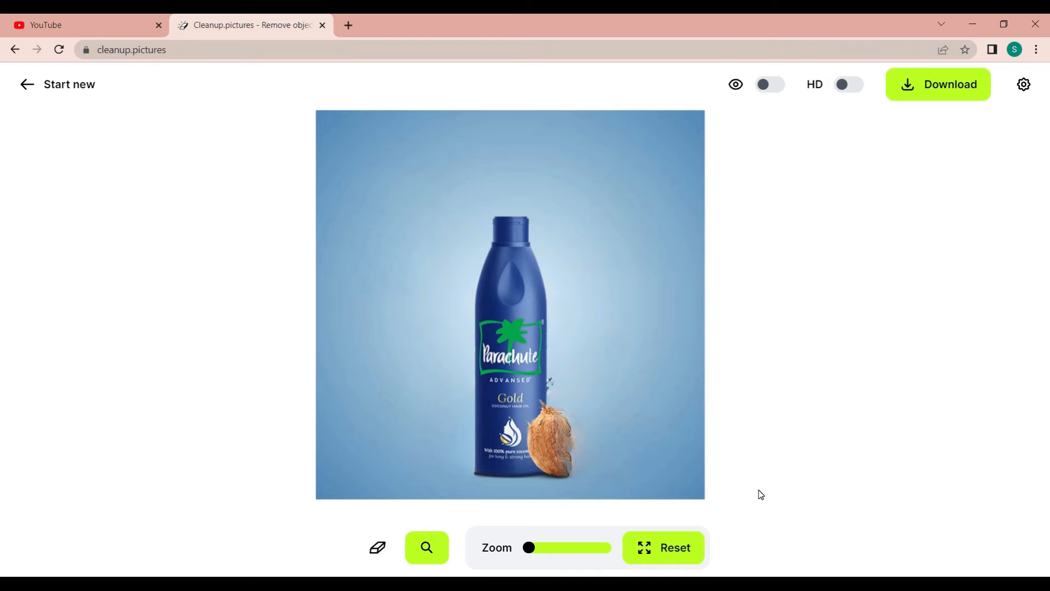
scroll(638, 512, "up", 5)
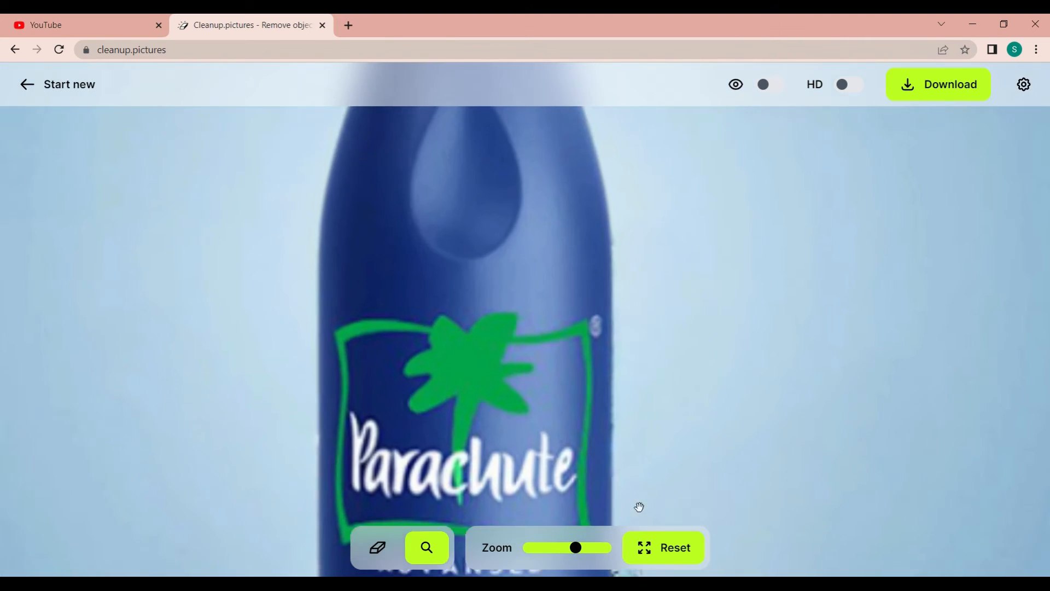
left_click(378, 548)
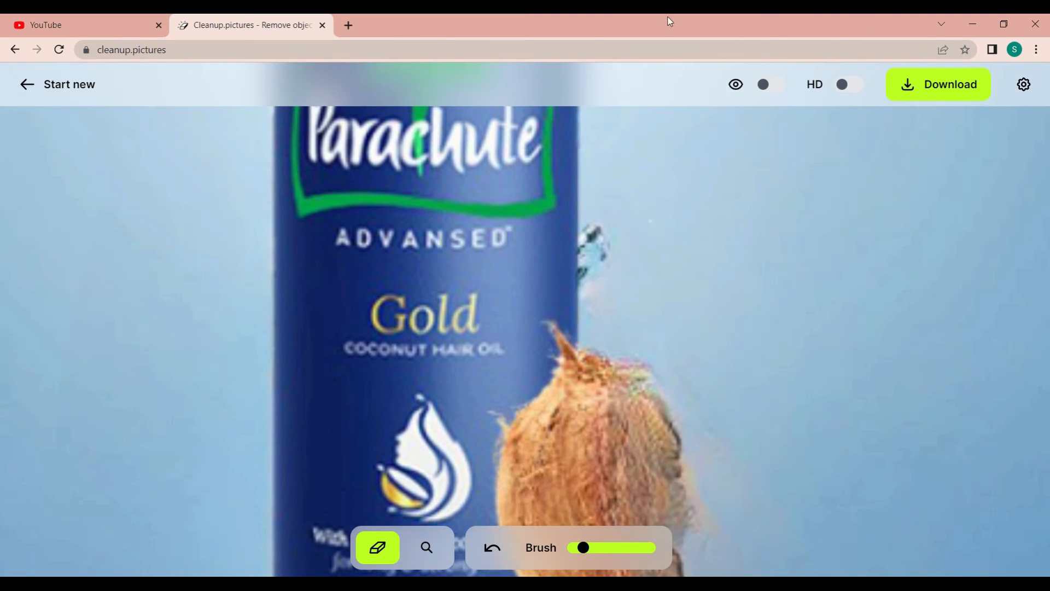
mouse_move(595, 230)
left_mouse_down()
mouse_move(605, 288)
mouse_move(614, 234)
mouse_move(644, 215)
left_mouse_up()
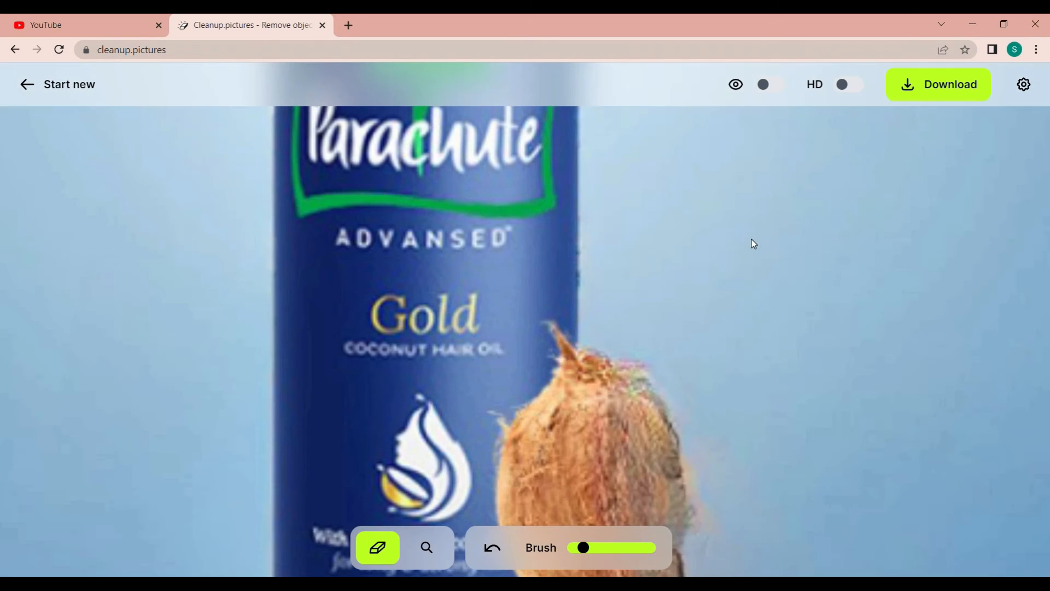
Brush over most of the coconut's body and the discoloured background on its right at high zoom to erase them.
left_click(575, 549)
left_click(426, 547)
left_click(663, 547)
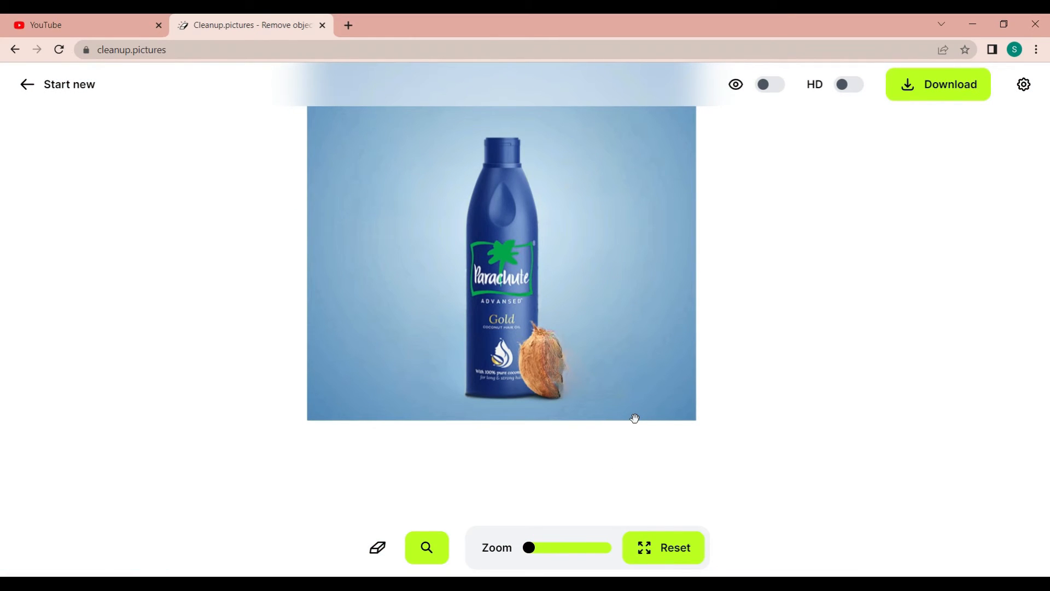
left_click_drag(549, 548, 560, 548)
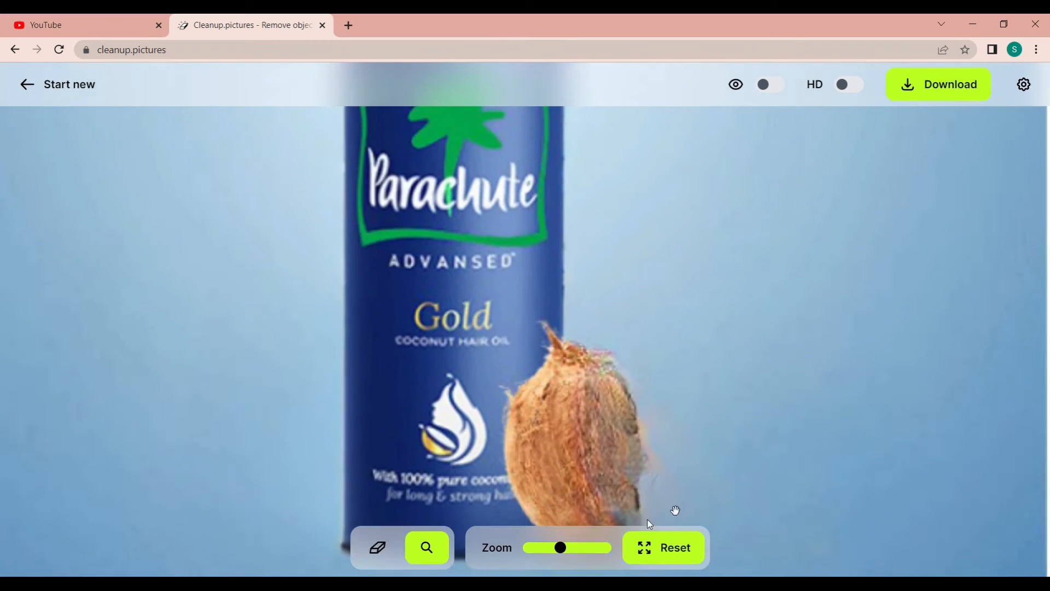
left_click_drag(715, 521, 708, 430)
left_click(594, 547)
left_click_drag(788, 382, 731, 389)
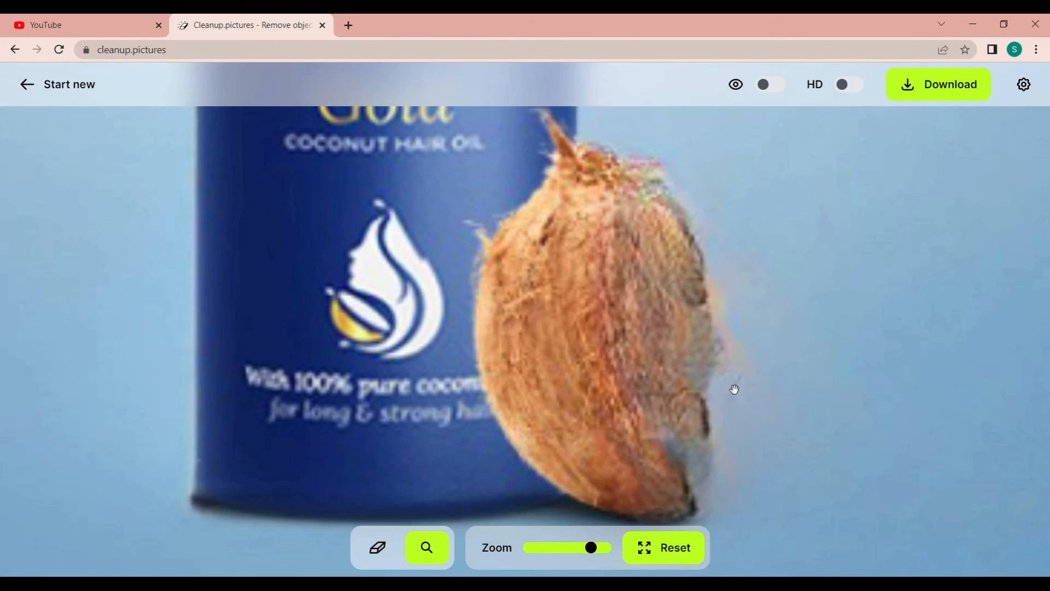
left_click(377, 547)
mouse_move(606, 141)
left_mouse_down()
mouse_move(610, 353)
mouse_move(654, 197)
mouse_move(640, 163)
mouse_move(626, 232)
mouse_move(645, 288)
mouse_move(673, 225)
mouse_move(684, 357)
mouse_move(683, 304)
mouse_move(710, 271)
mouse_move(716, 196)
mouse_move(829, 395)
mouse_move(778, 409)
mouse_move(899, 353)
mouse_move(797, 319)
mouse_move(769, 361)
left_mouse_up()
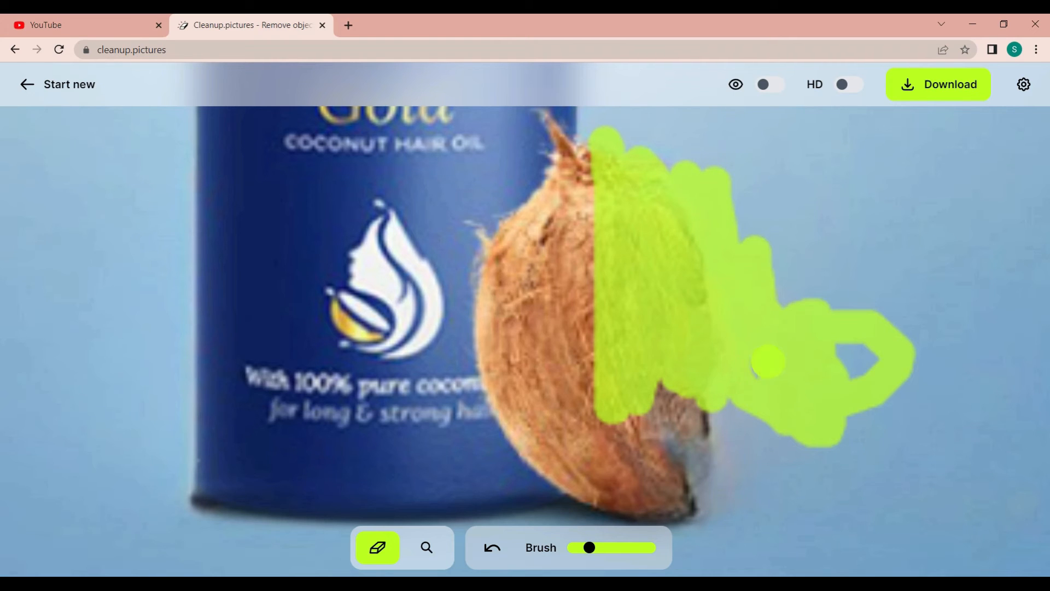
mouse_move(817, 334)
left_mouse_down()
mouse_move(705, 352)
mouse_move(647, 436)
mouse_move(660, 412)
mouse_move(672, 483)
mouse_move(706, 425)
mouse_move(737, 410)
mouse_move(702, 512)
mouse_move(650, 504)
mouse_move(640, 395)
mouse_move(636, 492)
mouse_move(727, 408)
left_mouse_up()
mouse_move(624, 227)
left_mouse_down()
mouse_move(587, 187)
mouse_move(533, 233)
mouse_move(507, 291)
mouse_move(506, 358)
mouse_move(535, 428)
mouse_move(615, 484)
mouse_move(591, 389)
mouse_move(587, 205)
mouse_move(531, 315)
mouse_move(567, 445)
mouse_move(558, 260)
left_mouse_up()
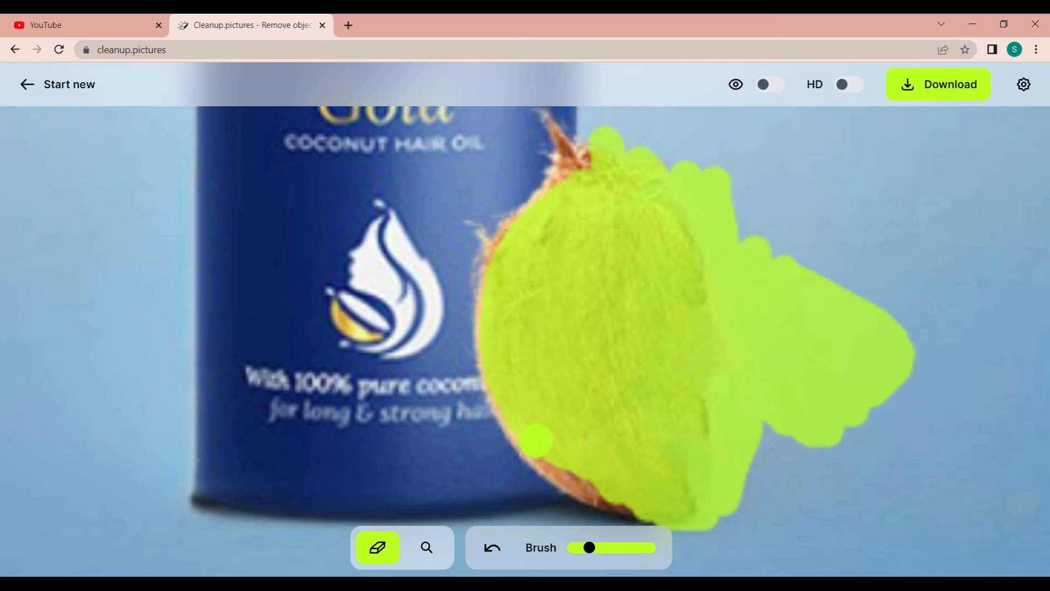
mouse_move(576, 479)
left_mouse_down()
mouse_move(626, 500)
mouse_move(591, 503)
mouse_move(672, 516)
mouse_move(692, 493)
mouse_move(709, 421)
left_mouse_up()
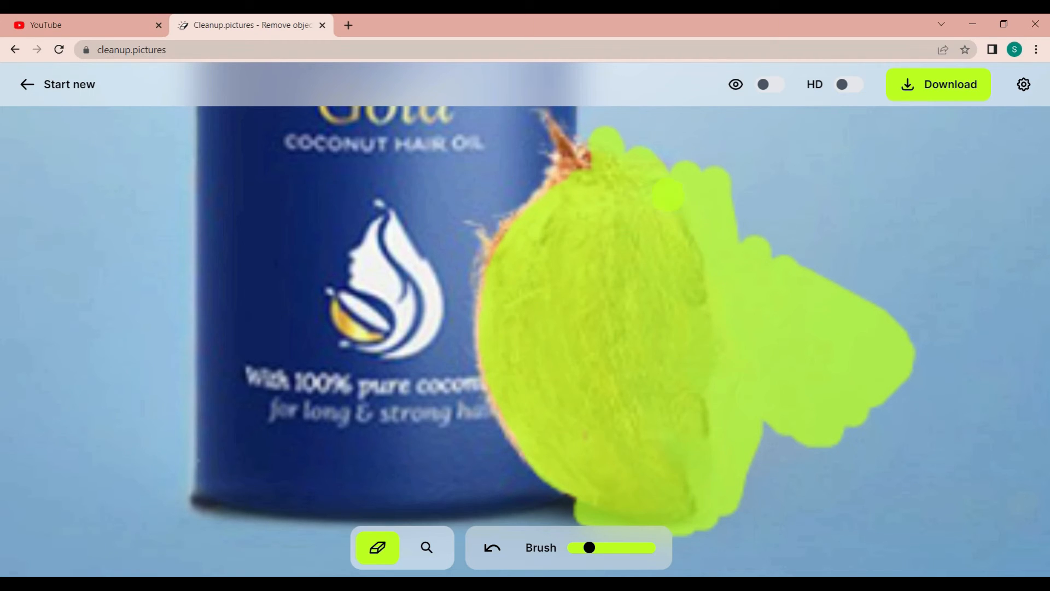
left_click_drag(667, 194, 668, 162)
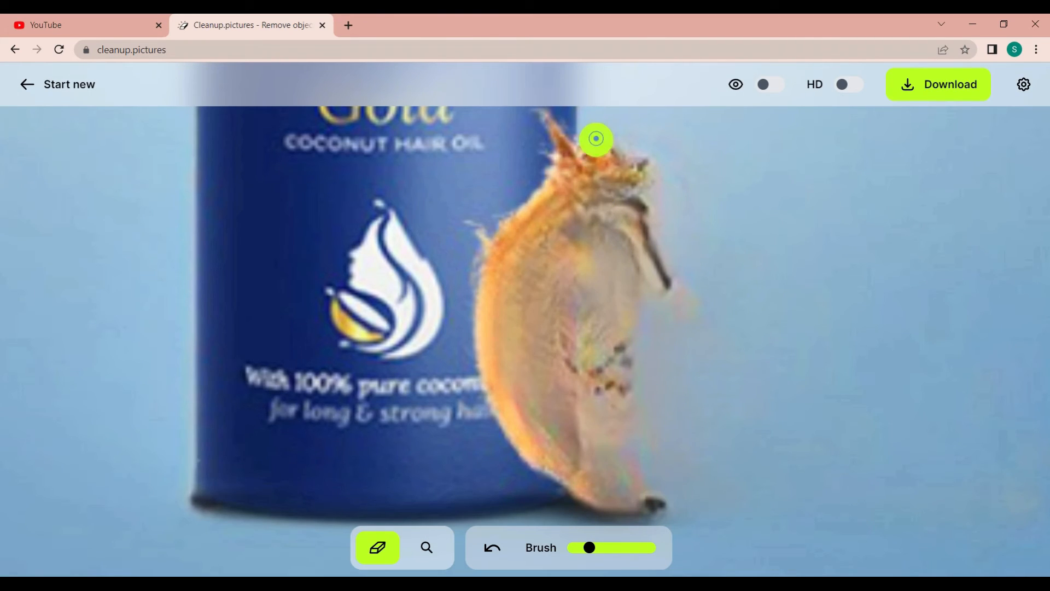
Erase the remaining coconut slice and husk in front of the bottle's lower right side.
mouse_move(596, 136)
left_mouse_down()
mouse_move(612, 446)
mouse_move(614, 133)
mouse_move(633, 326)
mouse_move(645, 147)
mouse_move(690, 159)
mouse_move(730, 293)
mouse_move(648, 310)
mouse_move(678, 305)
mouse_move(657, 217)
mouse_move(633, 465)
mouse_move(613, 493)
mouse_move(635, 510)
mouse_move(653, 493)
mouse_move(656, 350)
left_mouse_up()
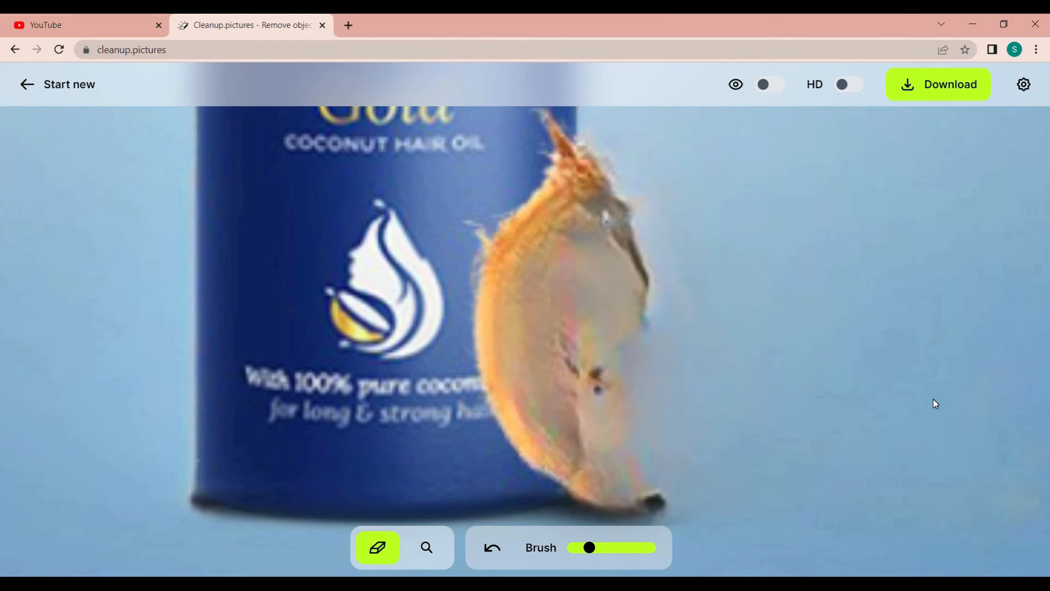
mouse_move(534, 188)
left_mouse_down()
mouse_move(531, 213)
mouse_move(484, 255)
mouse_move(476, 310)
mouse_move(507, 423)
mouse_move(549, 467)
mouse_move(499, 261)
mouse_move(531, 247)
mouse_move(555, 176)
mouse_move(549, 126)
mouse_move(577, 188)
mouse_move(582, 167)
mouse_move(599, 209)
mouse_move(616, 191)
mouse_move(630, 352)
mouse_move(645, 185)
mouse_move(682, 345)
mouse_move(656, 498)
mouse_move(582, 510)
mouse_move(587, 497)
mouse_move(563, 443)
mouse_move(552, 232)
mouse_move(542, 379)
left_mouse_up()
left_click_drag(577, 271, 589, 476)
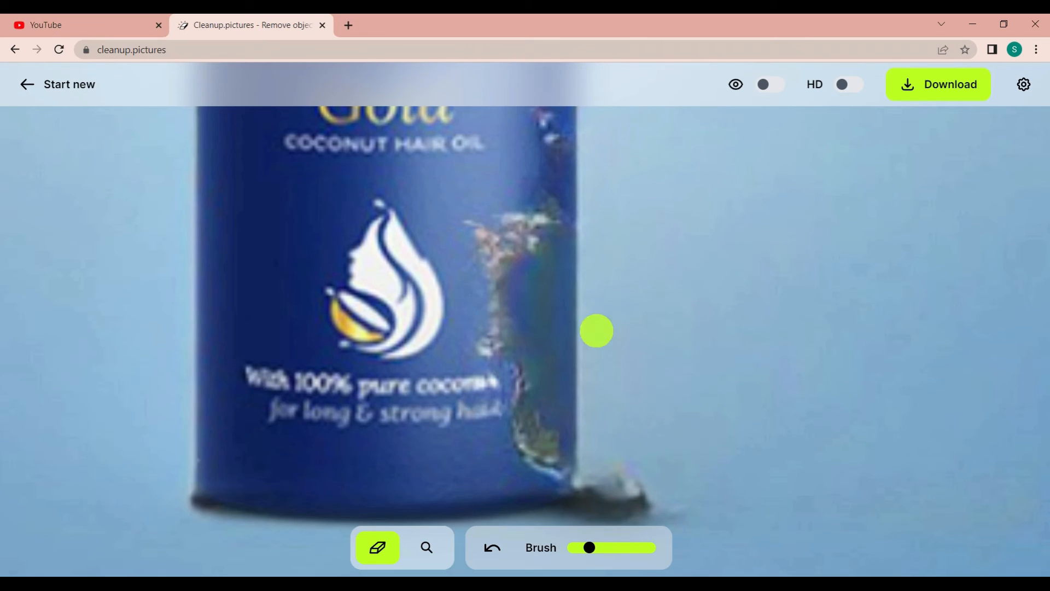
Brush over the ragged coconut remnants running down the label between the white logo and the bottle's right edge.
mouse_move(477, 199)
left_mouse_down()
mouse_move(489, 324)
mouse_move(518, 379)
mouse_move(531, 458)
mouse_move(543, 443)
mouse_move(527, 326)
mouse_move(490, 201)
mouse_move(498, 337)
mouse_move(539, 134)
mouse_move(520, 306)
mouse_move(545, 154)
mouse_move(544, 462)
left_mouse_up()
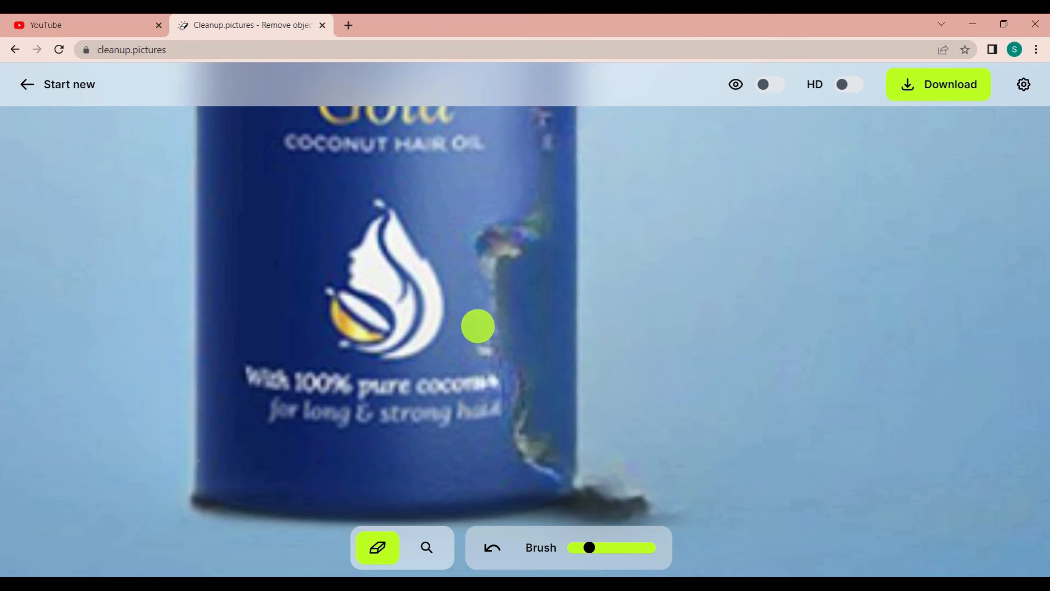
mouse_move(484, 261)
left_mouse_down()
mouse_move(483, 240)
mouse_move(537, 176)
mouse_move(526, 269)
mouse_move(540, 190)
mouse_move(545, 285)
mouse_move(506, 261)
mouse_move(493, 355)
mouse_move(520, 376)
mouse_move(525, 446)
mouse_move(545, 470)
mouse_move(551, 427)
mouse_move(512, 272)
mouse_move(525, 363)
mouse_move(556, 237)
mouse_move(550, 468)
left_mouse_up()
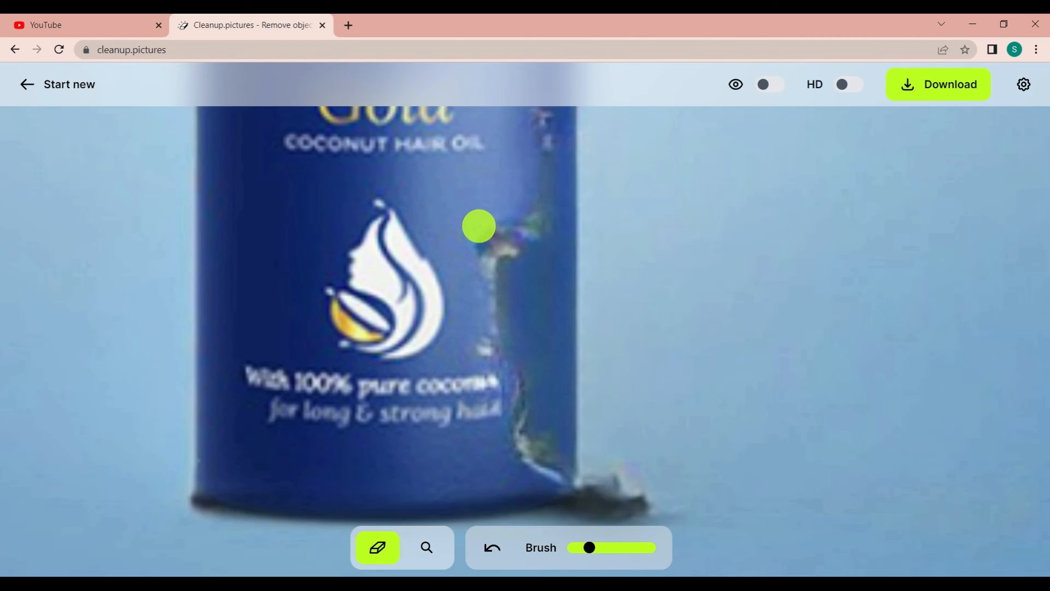
mouse_move(478, 225)
left_mouse_down()
mouse_move(537, 467)
mouse_move(502, 319)
mouse_move(493, 180)
mouse_move(539, 227)
mouse_move(535, 431)
mouse_move(541, 307)
left_mouse_up()
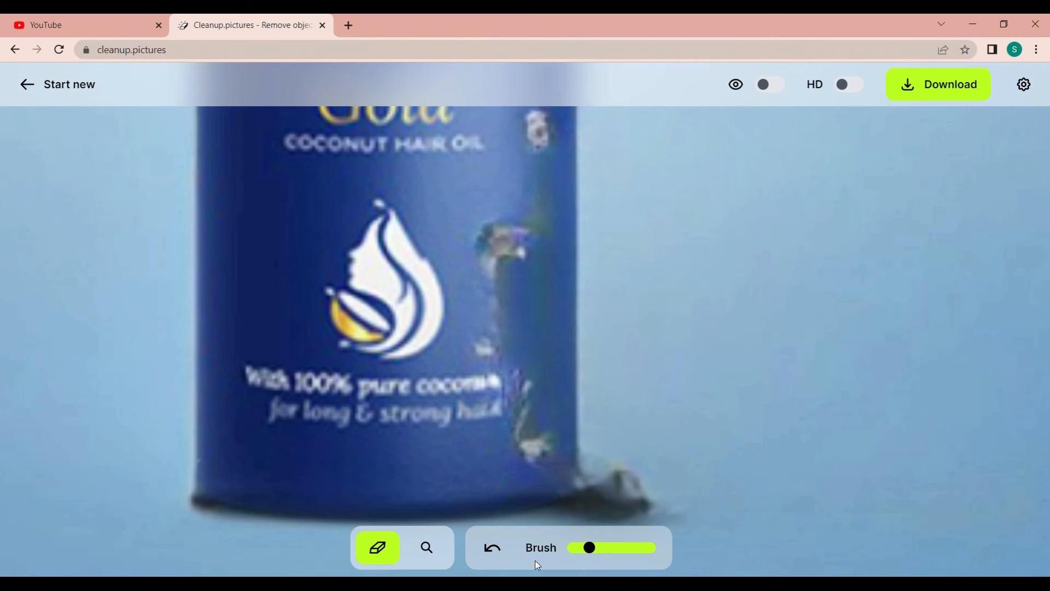
Erase the grey speck on the bottle just right of the "COCONUT HAIR OIL" text.
left_click(430, 549)
left_click_drag(566, 552, 533, 549)
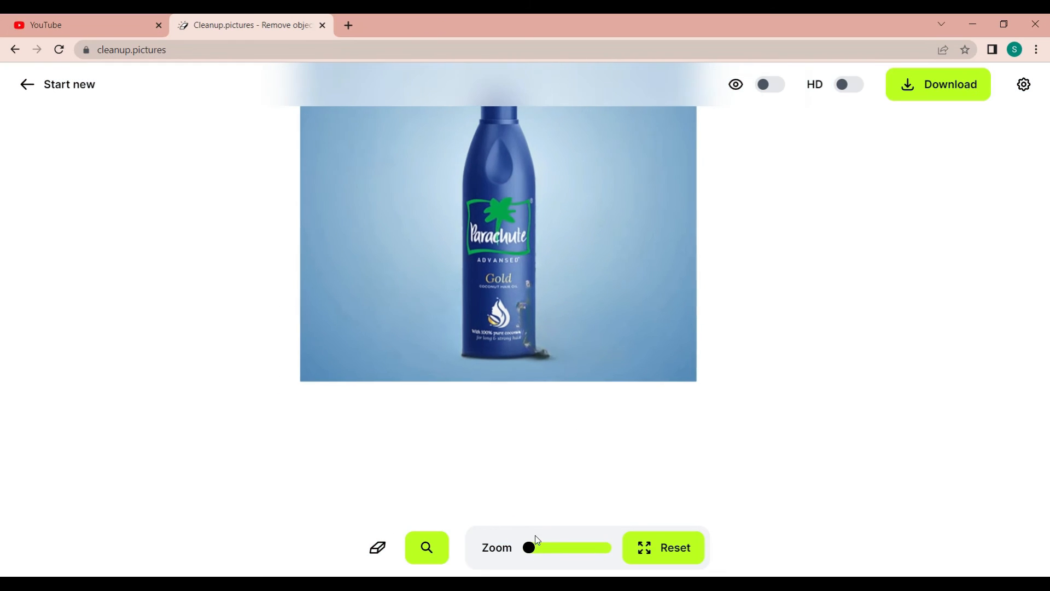
left_click_drag(640, 411, 588, 436)
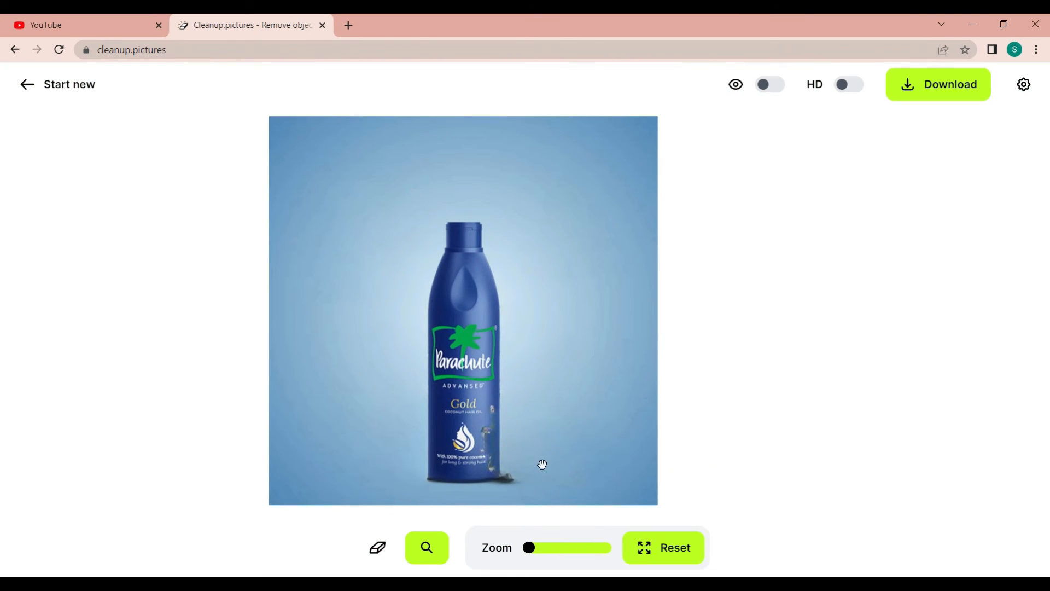
left_click(387, 549)
left_click(427, 547)
left_click(571, 547)
left_click_drag(568, 428, 610, 256)
left_click_drag(628, 421, 633, 277)
left_click_drag(576, 458, 582, 306)
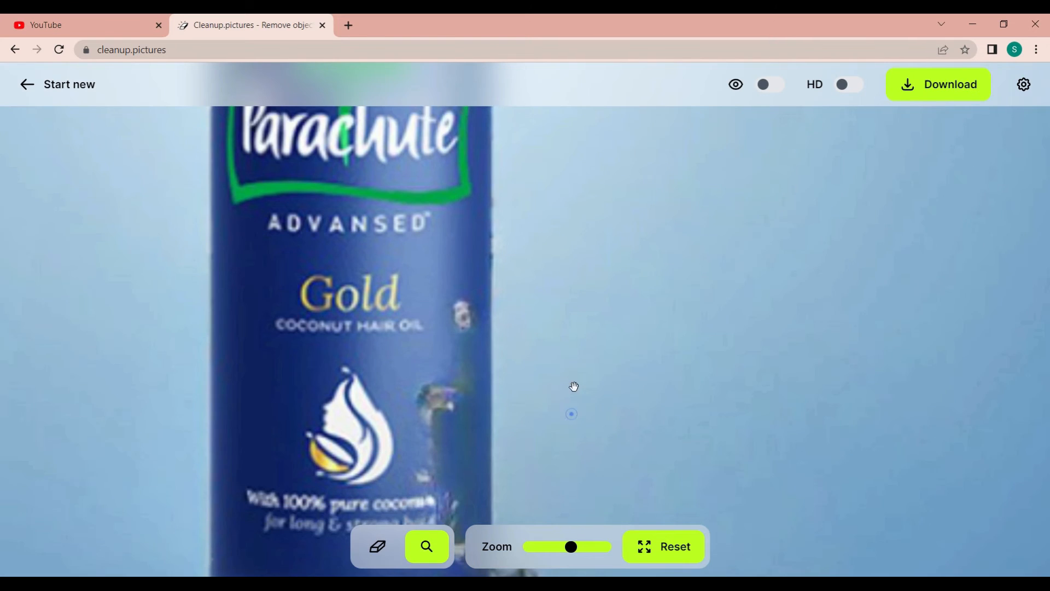
left_click_drag(574, 387, 579, 353)
left_click(378, 547)
mouse_move(461, 249)
left_mouse_down()
mouse_move(466, 353)
mouse_move(464, 282)
mouse_move(438, 352)
mouse_move(460, 371)
mouse_move(482, 335)
left_mouse_up()
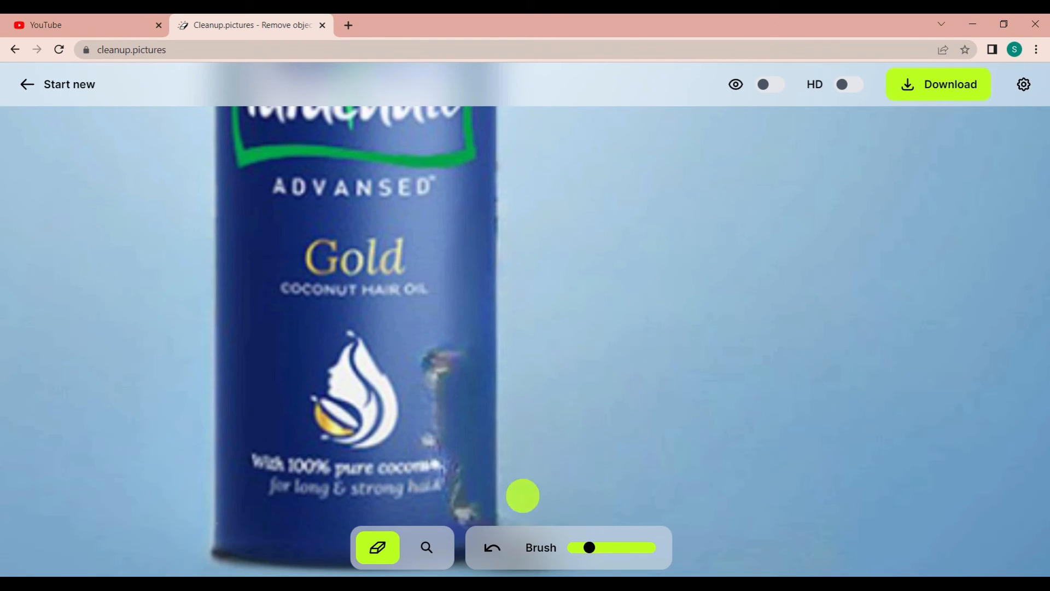
Brush over the discoloured patch to the right of the white droplet logo until it blends into the bottle.
mouse_move(432, 338)
left_mouse_down()
mouse_move(434, 433)
mouse_move(465, 350)
mouse_move(446, 385)
mouse_move(436, 326)
left_mouse_up()
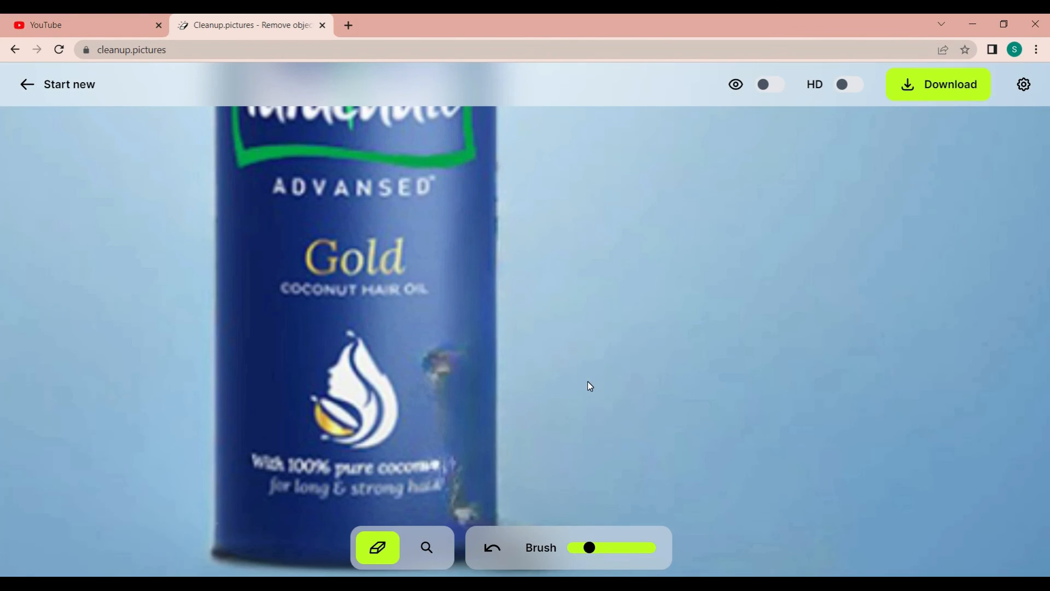
mouse_move(425, 354)
left_mouse_down()
mouse_move(441, 339)
mouse_move(450, 427)
mouse_move(454, 344)
mouse_move(462, 433)
mouse_move(432, 350)
left_mouse_up()
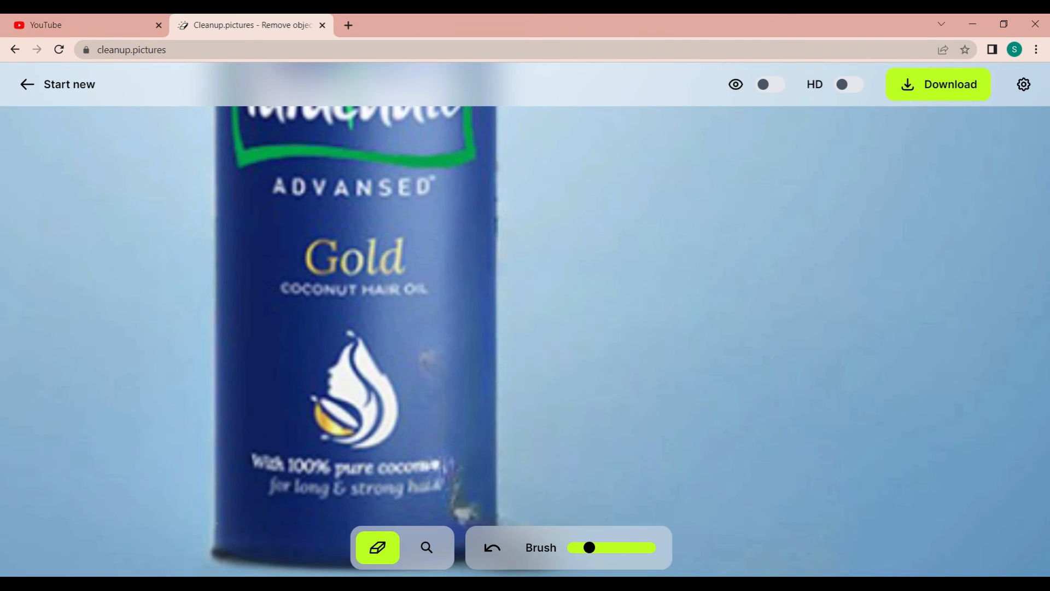
mouse_move(417, 347)
left_mouse_down()
mouse_move(431, 388)
mouse_move(442, 395)
mouse_move(453, 377)
mouse_move(430, 324)
mouse_move(425, 399)
mouse_move(448, 407)
mouse_move(454, 379)
left_mouse_up()
Erase the dark specks along the bottle's right edge beside the "ADVANSED" and "Gold" text with a small brush.
left_click(429, 550)
left_click(546, 548)
left_click_drag(614, 267, 677, 308)
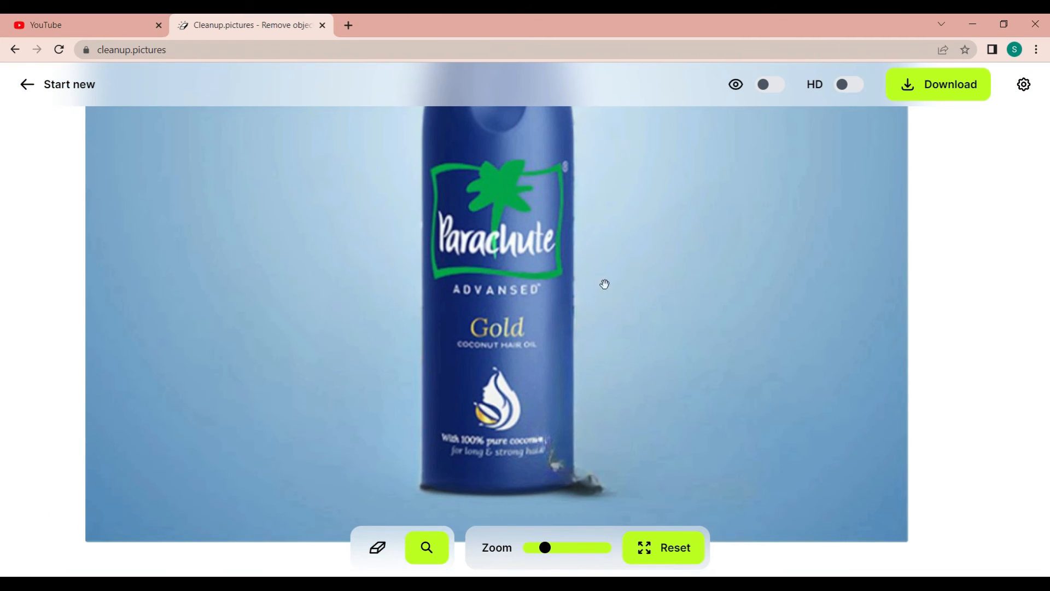
left_click(411, 548)
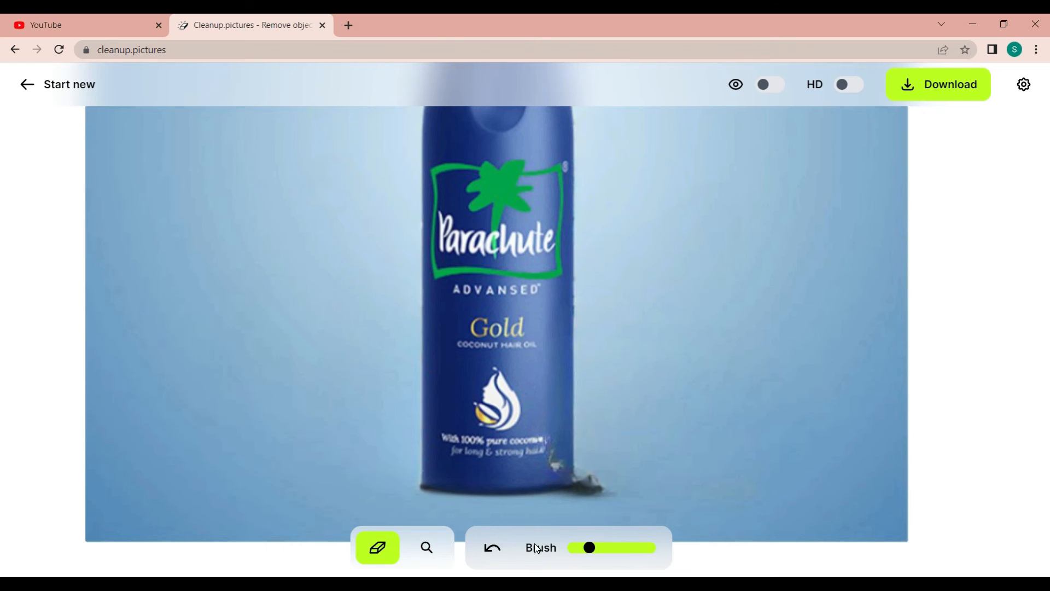
left_click(429, 549)
left_click(568, 550)
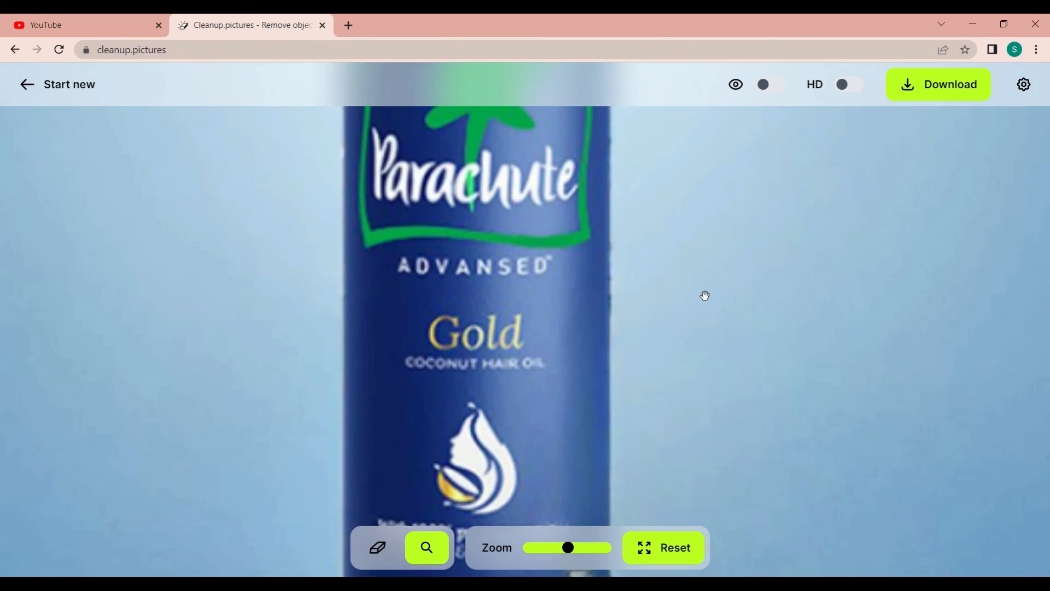
left_click(582, 549)
left_click_drag(779, 313, 635, 365)
left_click(420, 548)
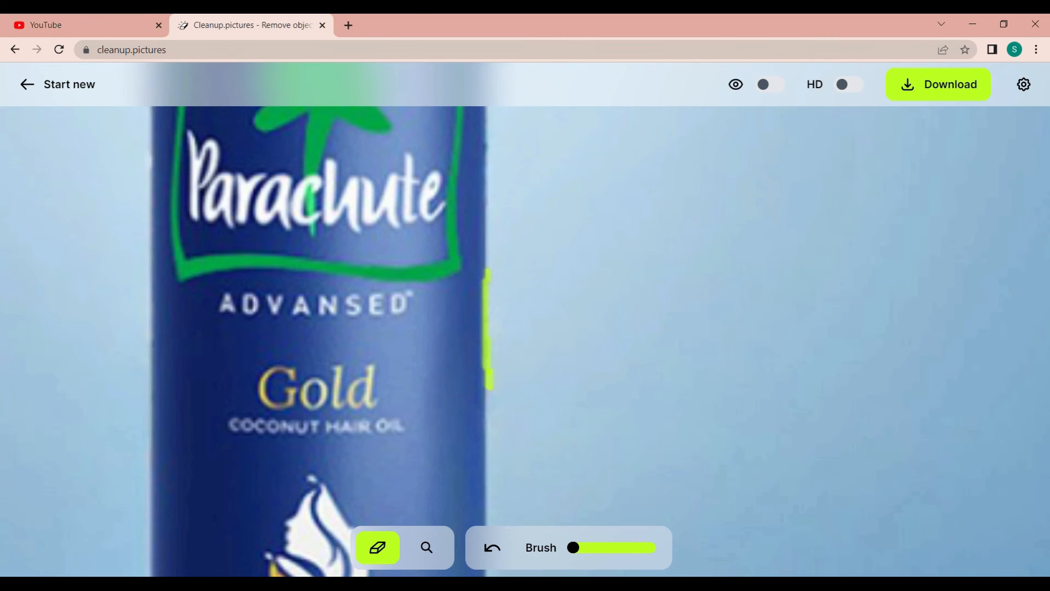
left_click_drag(486, 278, 487, 273)
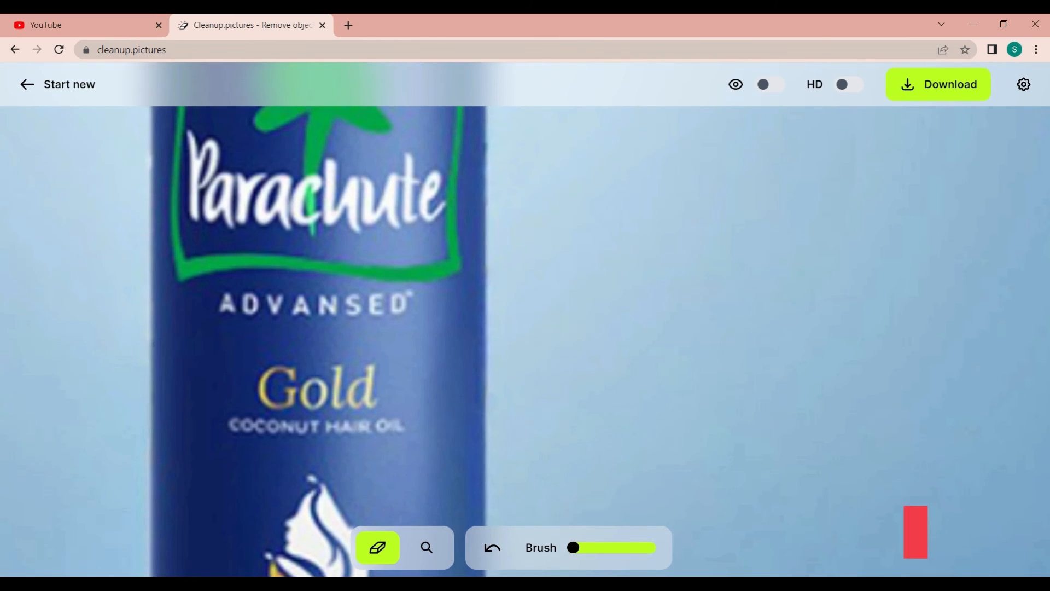
Erase the dark coconut remnant beside the bottle's base and the ragged marks to the right of the two-line slogan.
left_click(427, 548)
left_click_drag(581, 547, 529, 547)
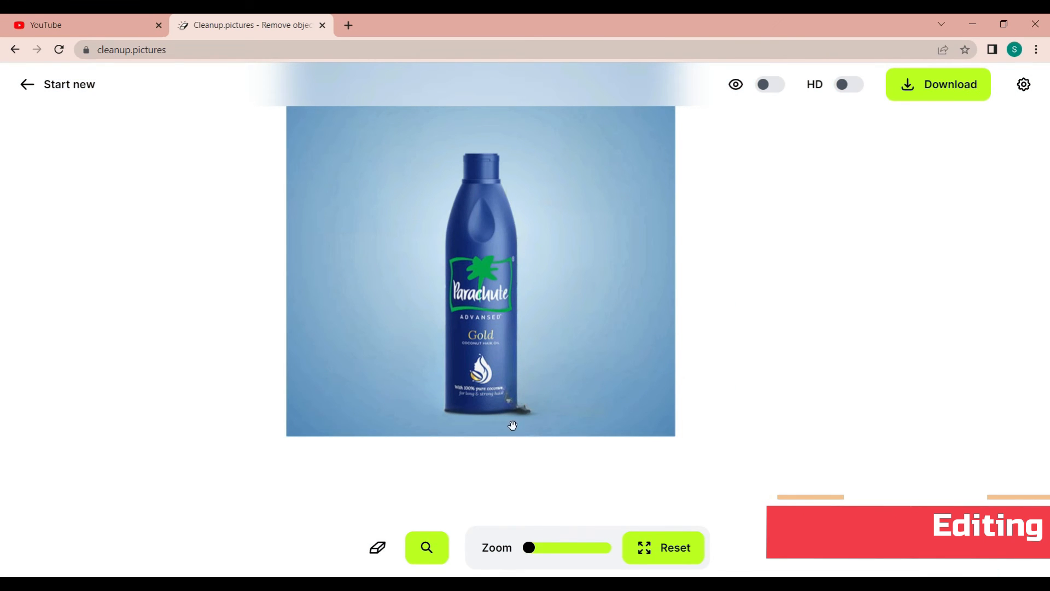
left_click(378, 548)
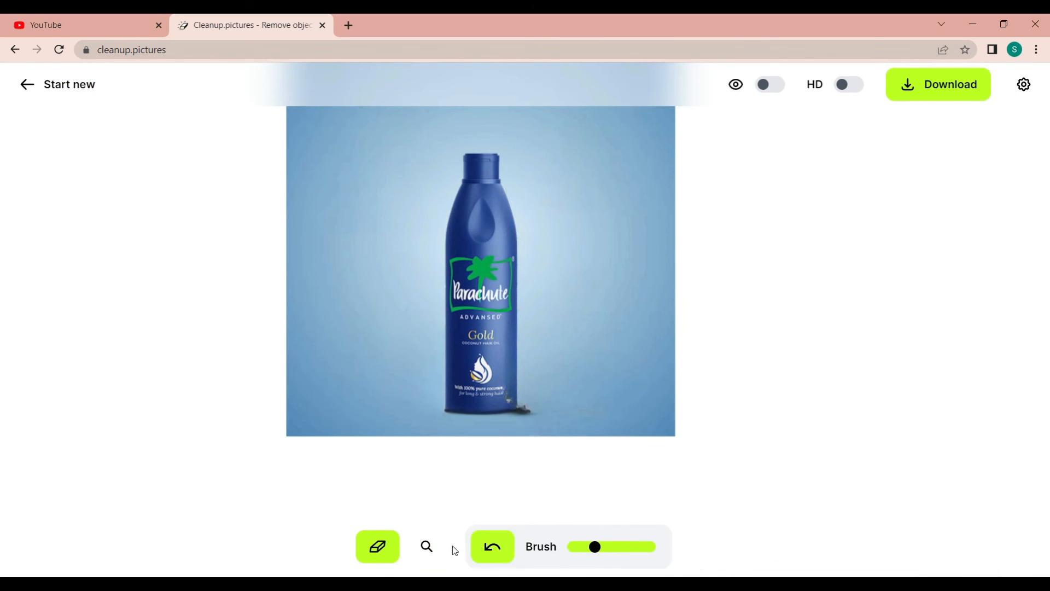
left_click(427, 547)
left_click_drag(530, 547, 581, 547)
mouse_move(603, 452)
left_mouse_down()
mouse_move(623, 317)
mouse_move(626, 165)
left_mouse_up()
left_click_drag(619, 391, 627, 331)
left_click(382, 549)
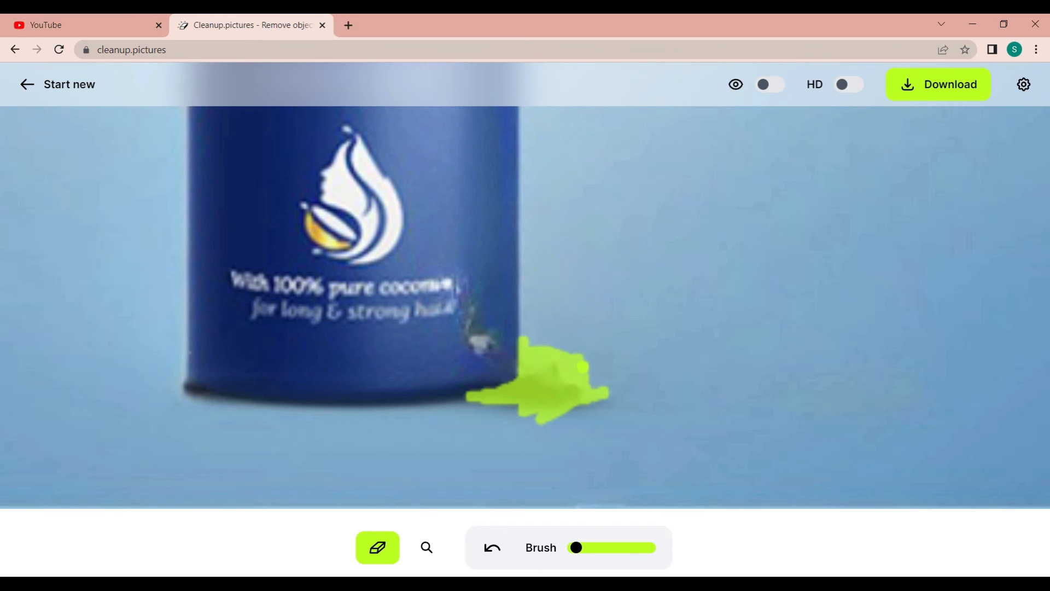
left_click_drag(539, 415, 540, 414)
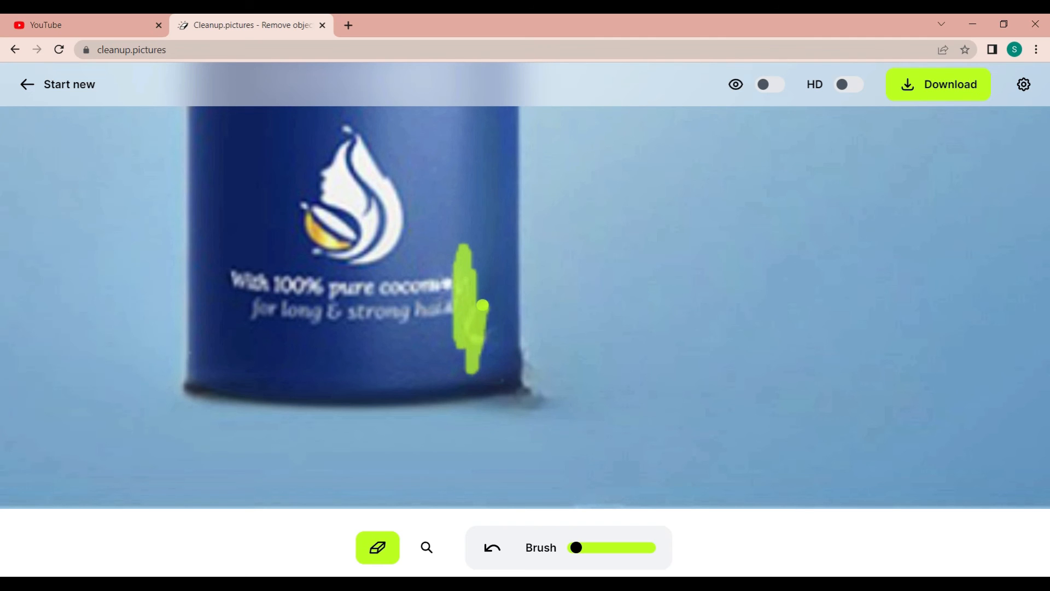
left_click_drag(492, 360, 492, 362)
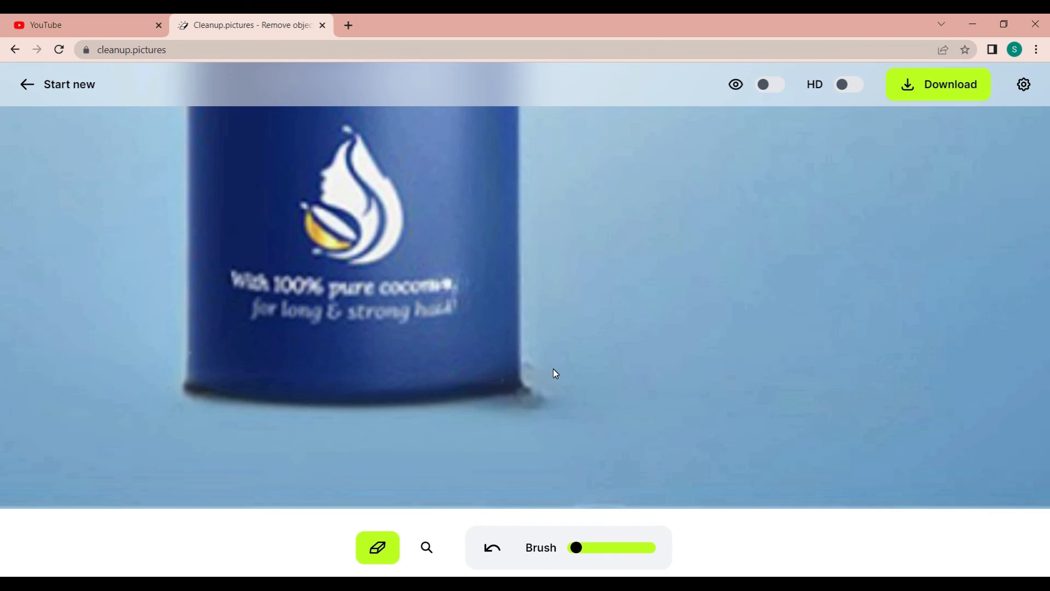
Brush over the leftover smudge and fringe outside the bottle's bottom right corner at high zoom.
left_click(428, 548)
mouse_move(600, 549)
left_mouse_down()
mouse_move(617, 563)
mouse_move(610, 554)
left_mouse_up()
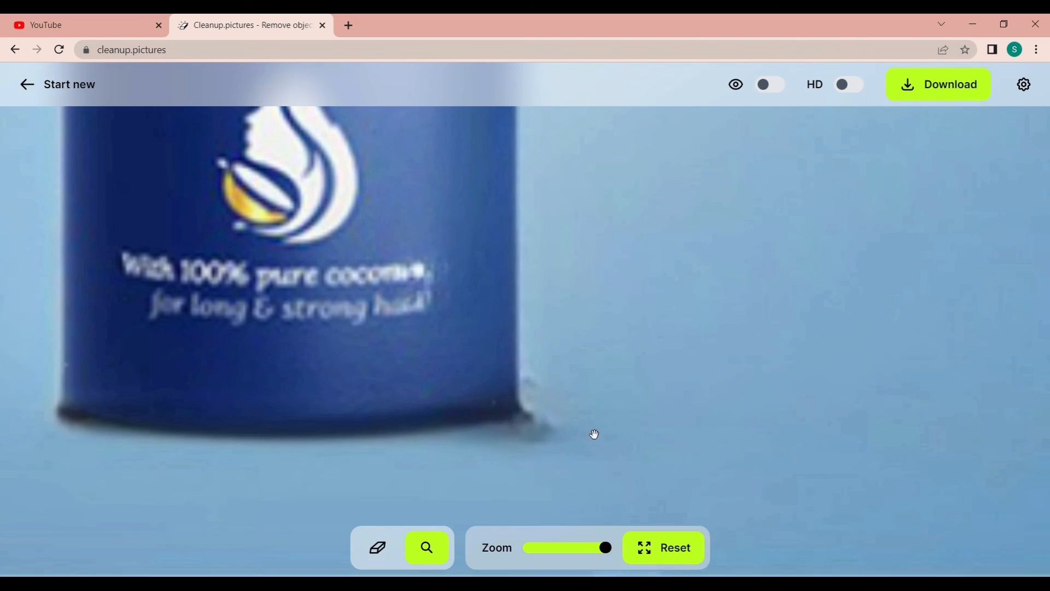
left_click_drag(593, 430, 585, 389)
left_click(379, 548)
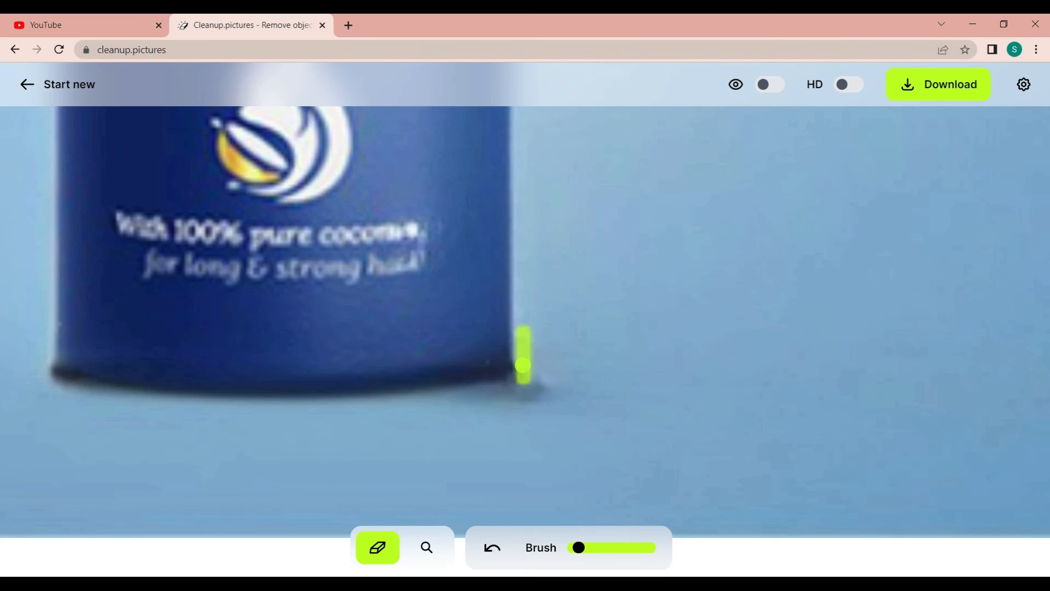
left_click_drag(452, 384, 530, 357)
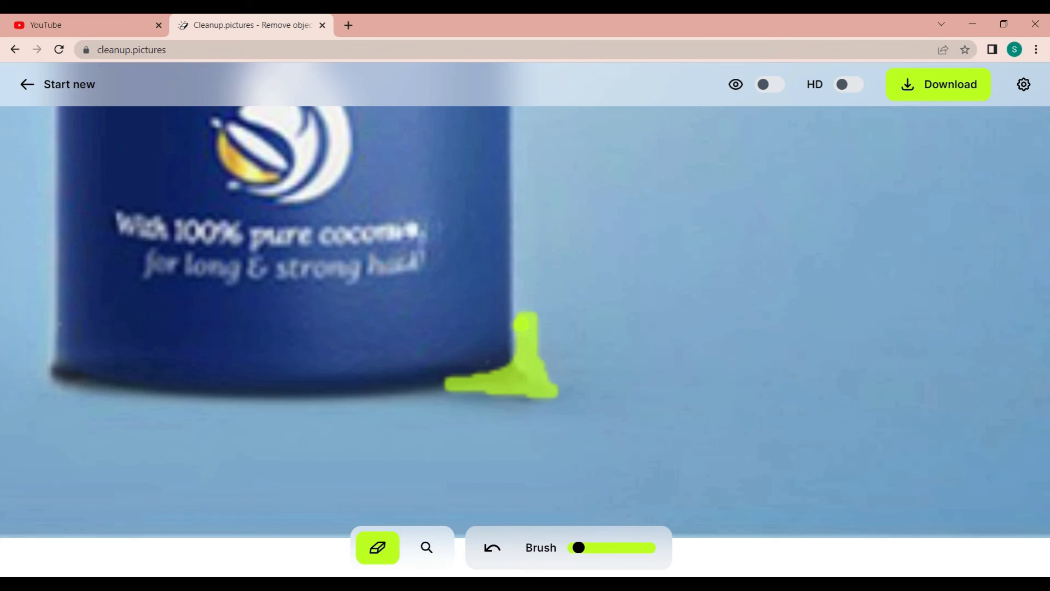
left_click_drag(547, 402, 466, 400)
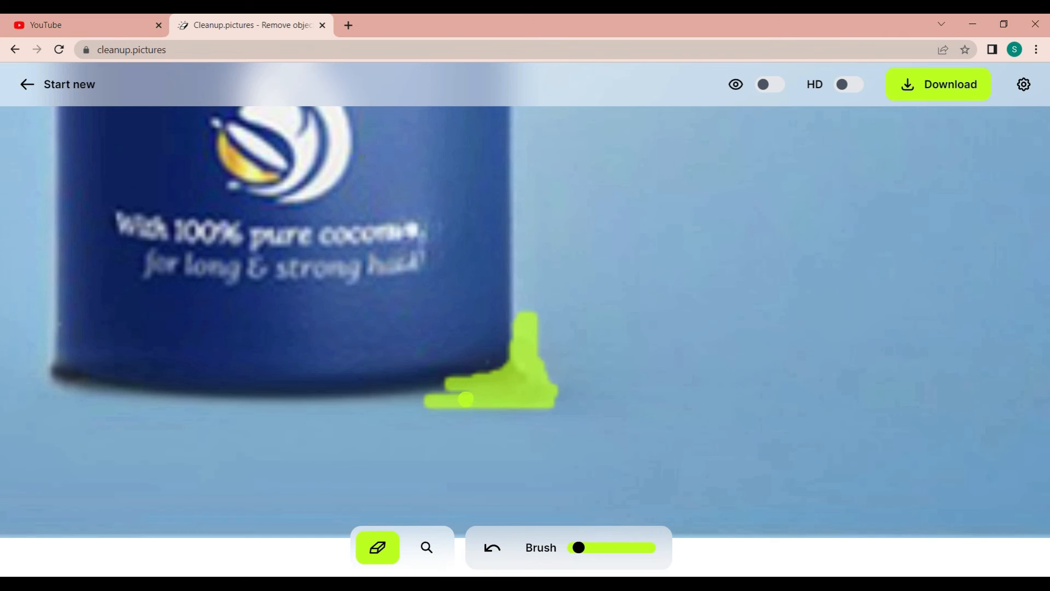
mouse_move(549, 383)
left_mouse_down()
mouse_move(545, 344)
mouse_move(555, 408)
mouse_move(561, 332)
mouse_move(523, 413)
mouse_move(484, 411)
mouse_move(568, 401)
mouse_move(574, 345)
mouse_move(579, 378)
left_mouse_up()
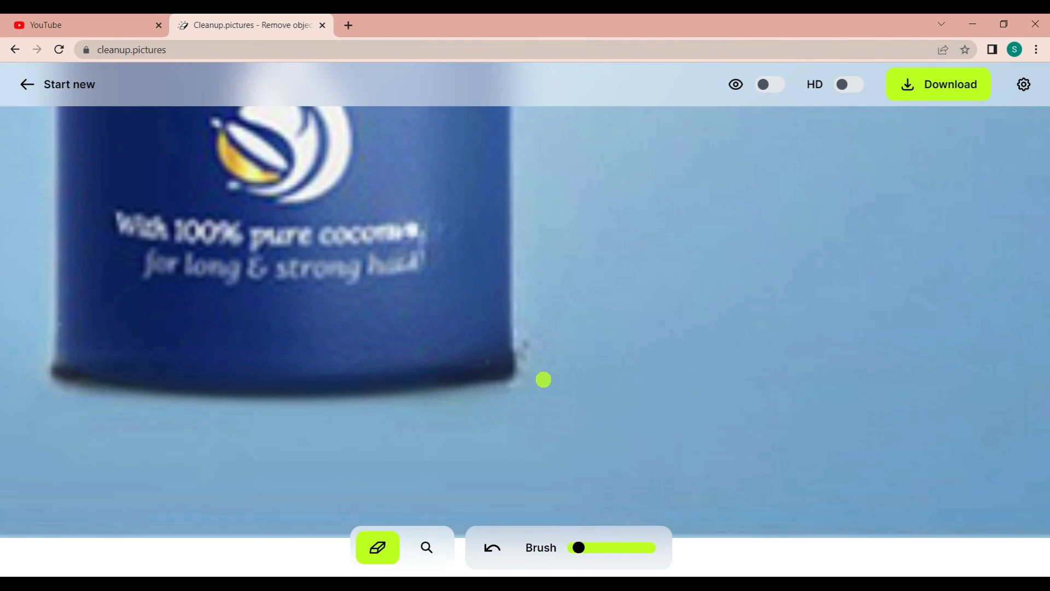
left_click_drag(519, 335, 520, 383)
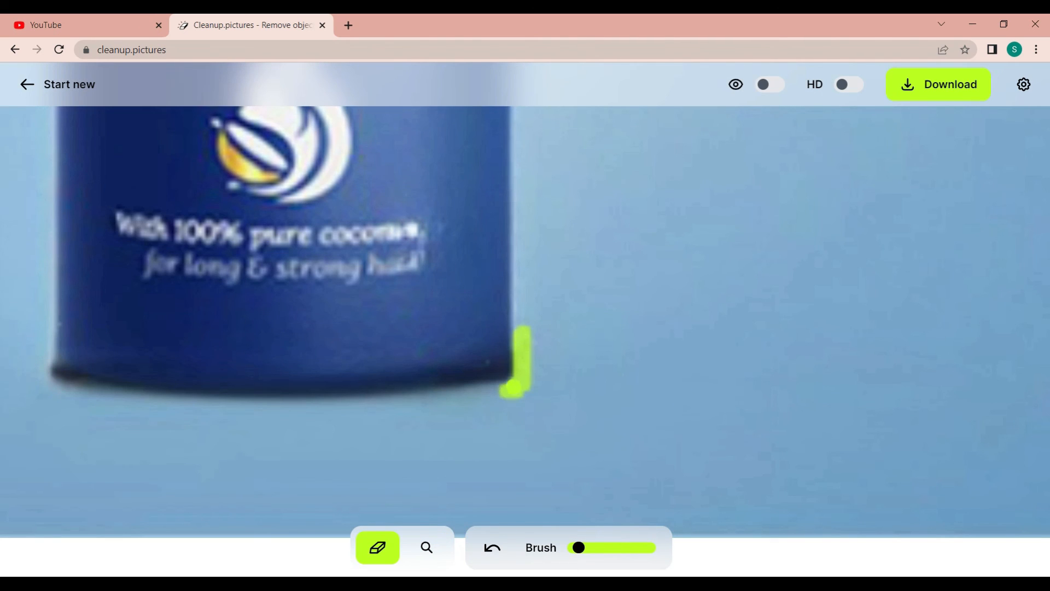
mouse_move(529, 329)
left_mouse_down()
mouse_move(538, 383)
mouse_move(540, 355)
left_mouse_up()
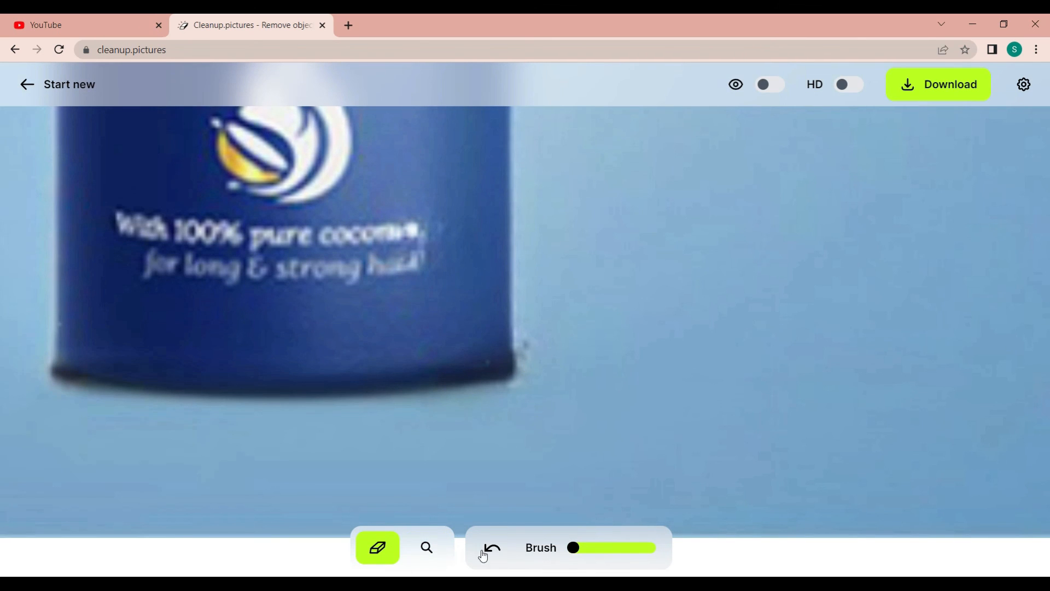
Brush over the tiny specks and uneven outline at the bottle's bottom right corner to tidy the base.
left_click(428, 552)
left_click(530, 549)
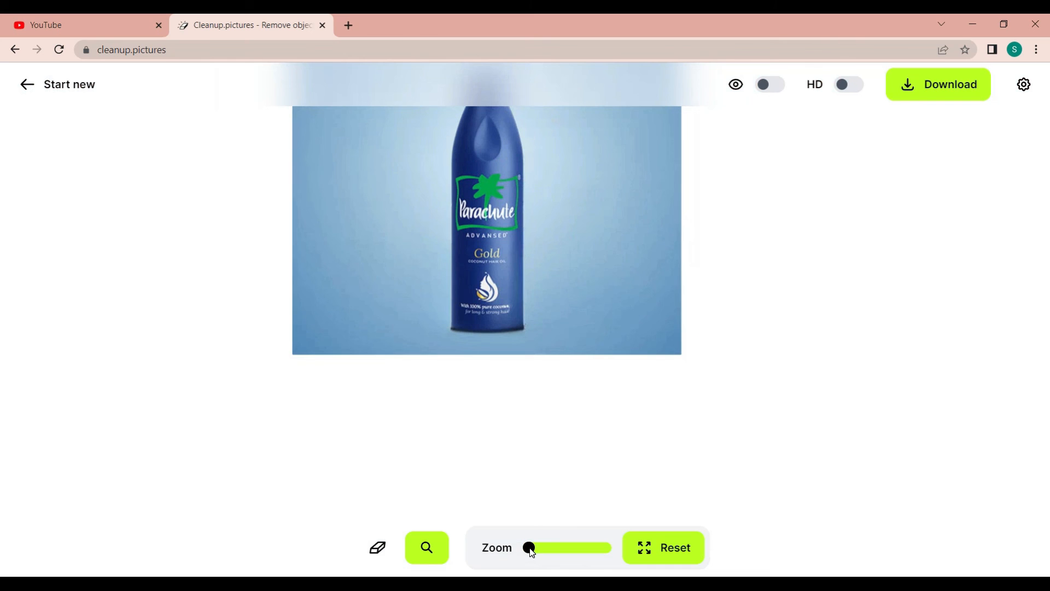
left_click_drag(655, 297, 667, 378)
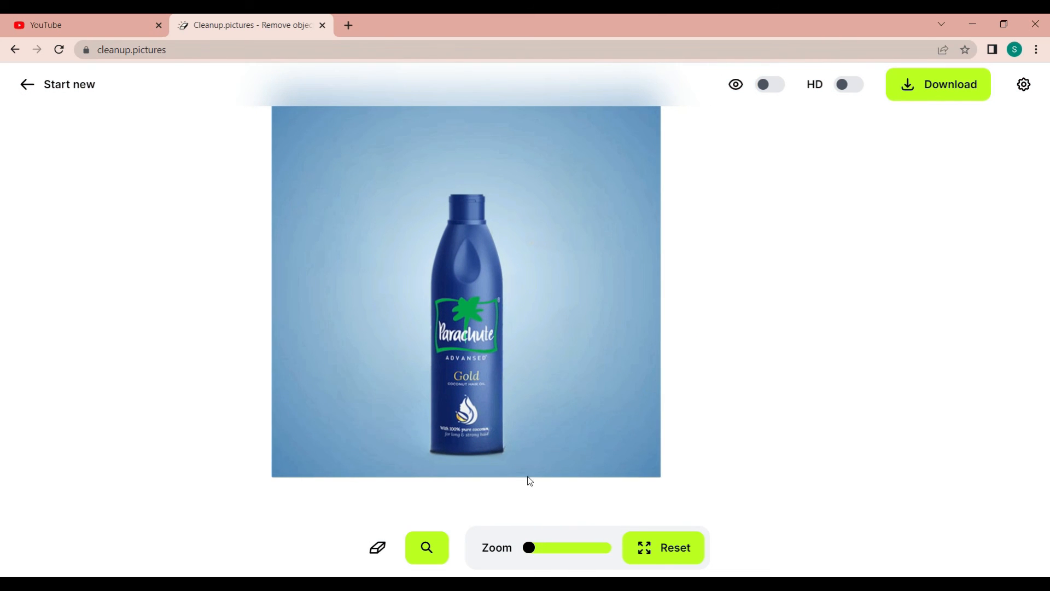
left_click(549, 550)
left_click(562, 547)
left_click_drag(602, 466, 602, 245)
left_click_drag(555, 500, 557, 368)
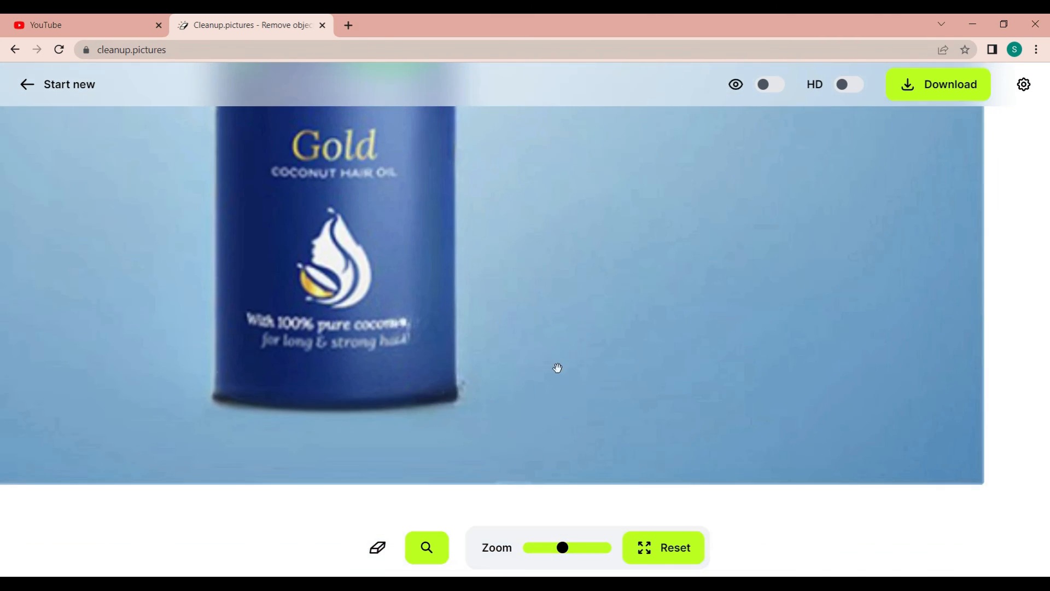
left_click(583, 548)
left_click(597, 547)
left_click(378, 547)
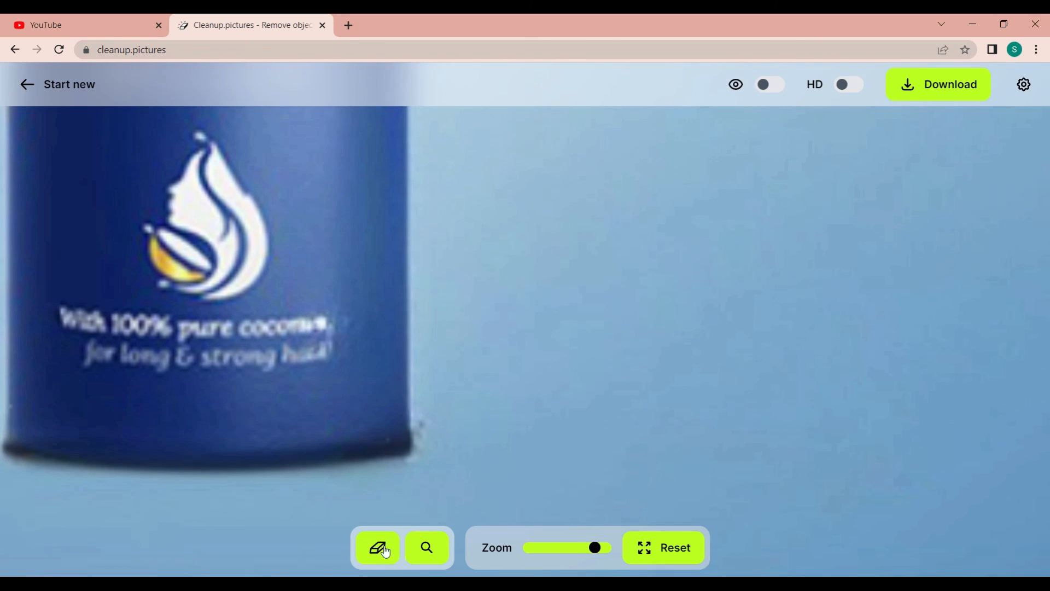
mouse_move(415, 418)
left_mouse_down()
mouse_move(413, 453)
mouse_move(409, 420)
mouse_move(399, 453)
mouse_move(328, 459)
mouse_move(398, 457)
mouse_move(382, 468)
mouse_move(421, 436)
mouse_move(414, 403)
mouse_move(411, 426)
mouse_move(382, 451)
mouse_move(432, 432)
mouse_move(376, 470)
mouse_move(331, 467)
left_mouse_up()
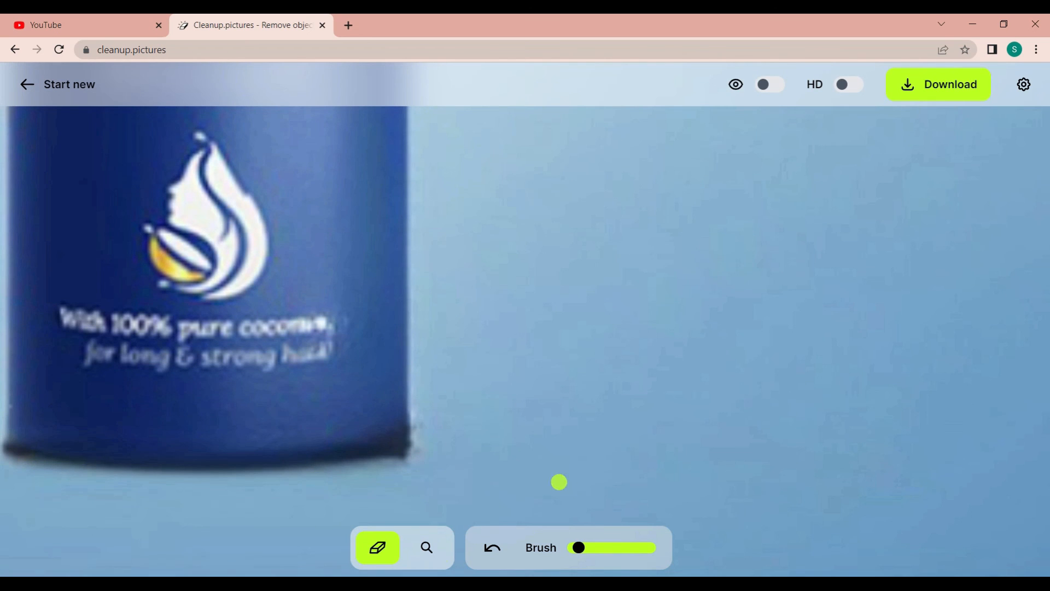
mouse_move(424, 420)
left_mouse_down()
mouse_move(395, 451)
mouse_move(325, 459)
mouse_move(405, 441)
mouse_move(417, 421)
mouse_move(331, 454)
mouse_move(416, 435)
mouse_move(405, 408)
mouse_move(406, 466)
mouse_move(393, 440)
mouse_move(381, 460)
mouse_move(421, 444)
mouse_move(424, 421)
mouse_move(416, 476)
left_mouse_up()
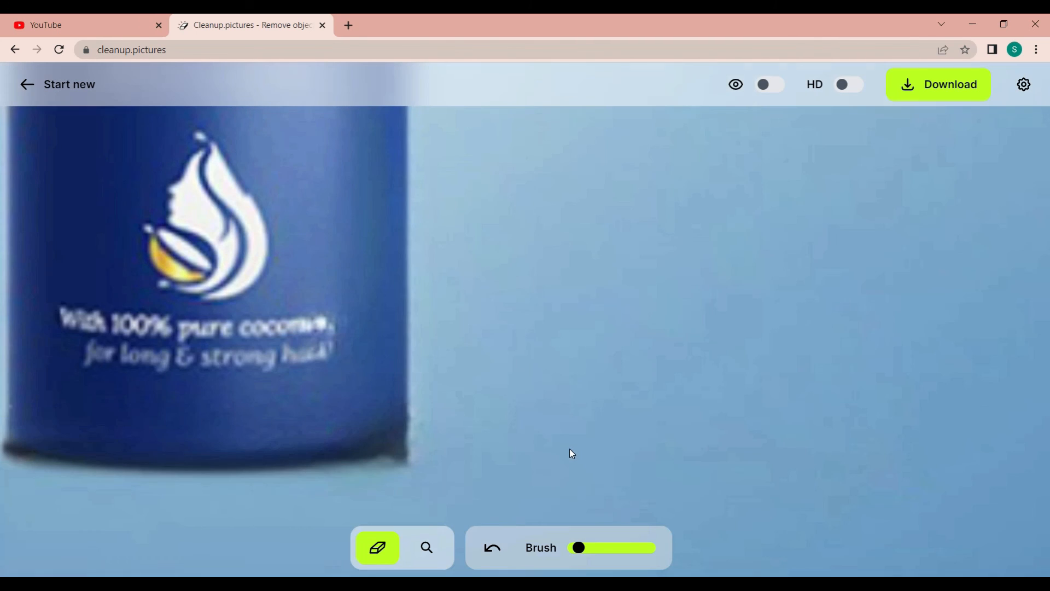
mouse_move(411, 443)
left_mouse_down()
mouse_move(359, 462)
mouse_move(413, 445)
mouse_move(376, 471)
mouse_move(415, 444)
mouse_move(423, 418)
left_mouse_up()
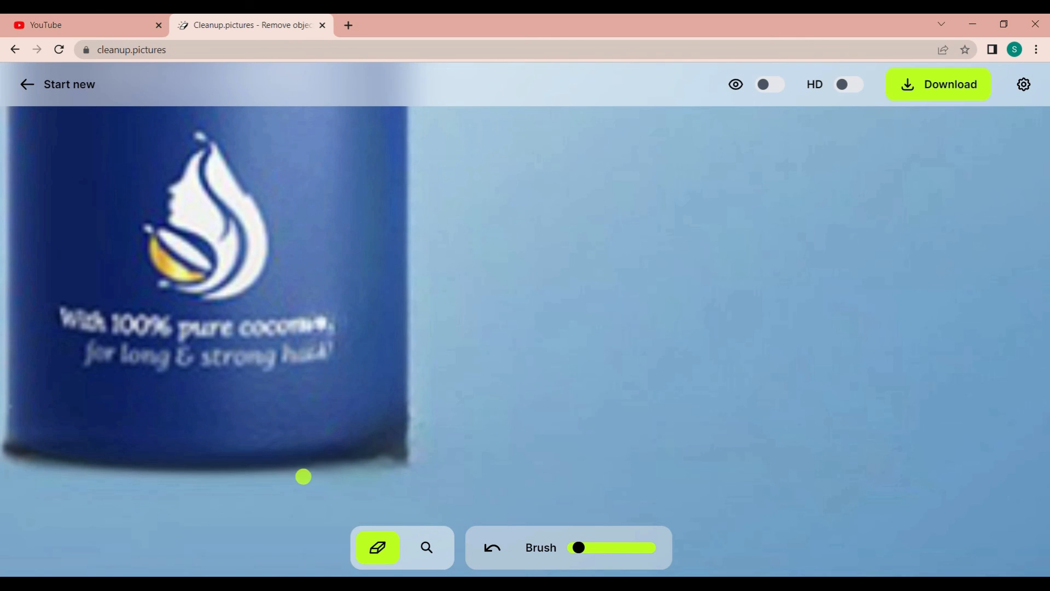
Brush along the outside of the bottle's lower edge and around its bottom right corner to trim the protruding dark tip.
mouse_move(302, 476)
left_mouse_down()
mouse_move(408, 458)
mouse_move(404, 446)
mouse_move(381, 458)
mouse_move(400, 446)
mouse_move(386, 477)
mouse_move(359, 474)
mouse_move(408, 460)
mouse_move(421, 433)
left_mouse_up()
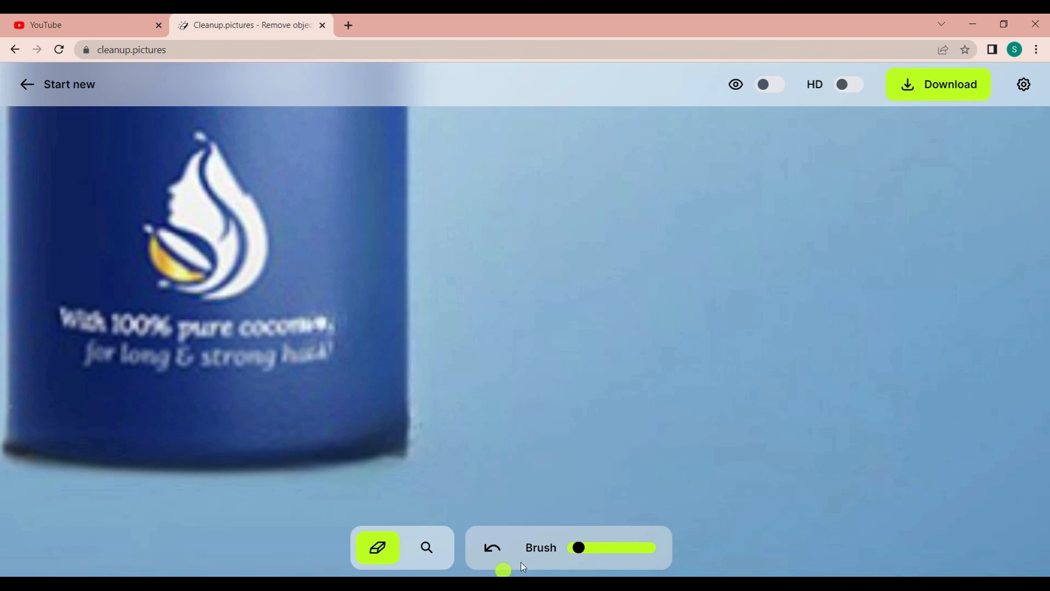
left_click(427, 547)
left_click(530, 549)
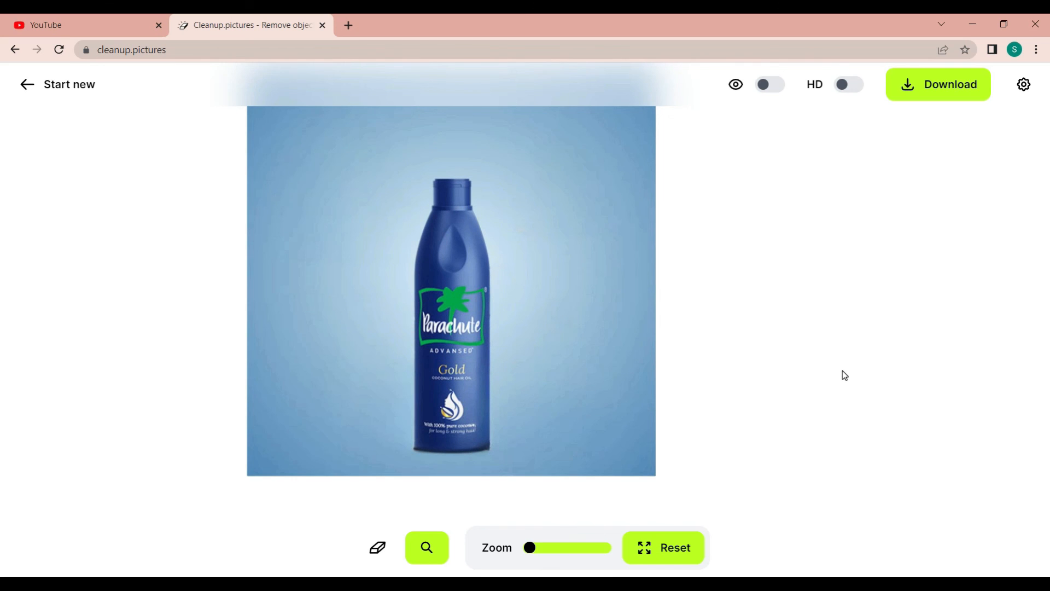
Erase the faint specks in the background just outside the bottle's right edge, slightly above the base corner.
left_click_drag(561, 553, 578, 547)
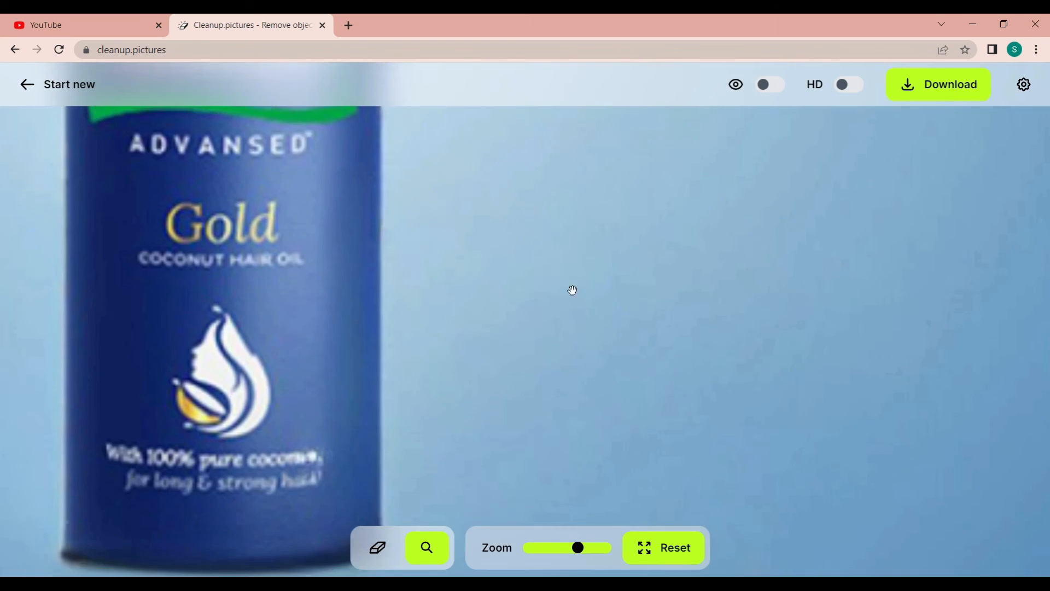
left_click(378, 547)
double_click(389, 439)
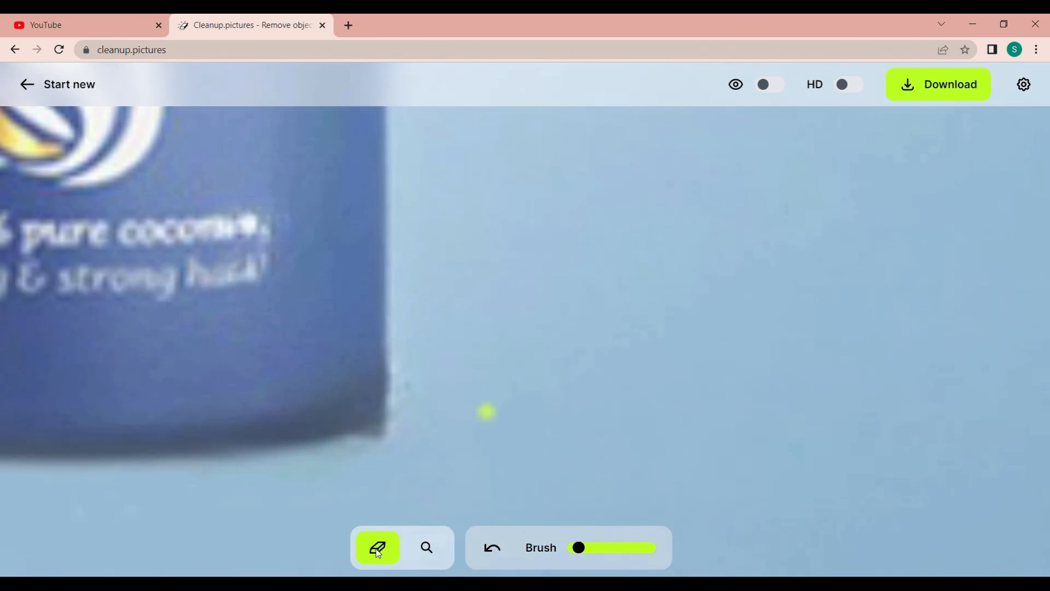
left_click(432, 546)
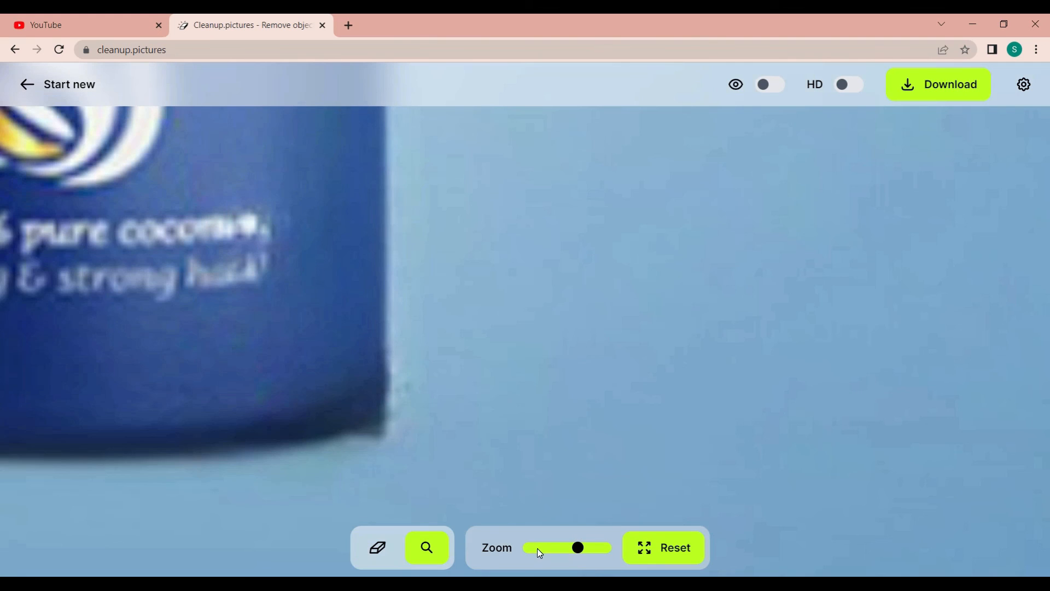
left_click(390, 553)
mouse_move(401, 376)
left_mouse_down()
mouse_move(369, 440)
mouse_move(401, 395)
mouse_move(399, 366)
mouse_move(388, 411)
mouse_move(348, 438)
mouse_move(393, 428)
mouse_move(419, 405)
left_mouse_up()
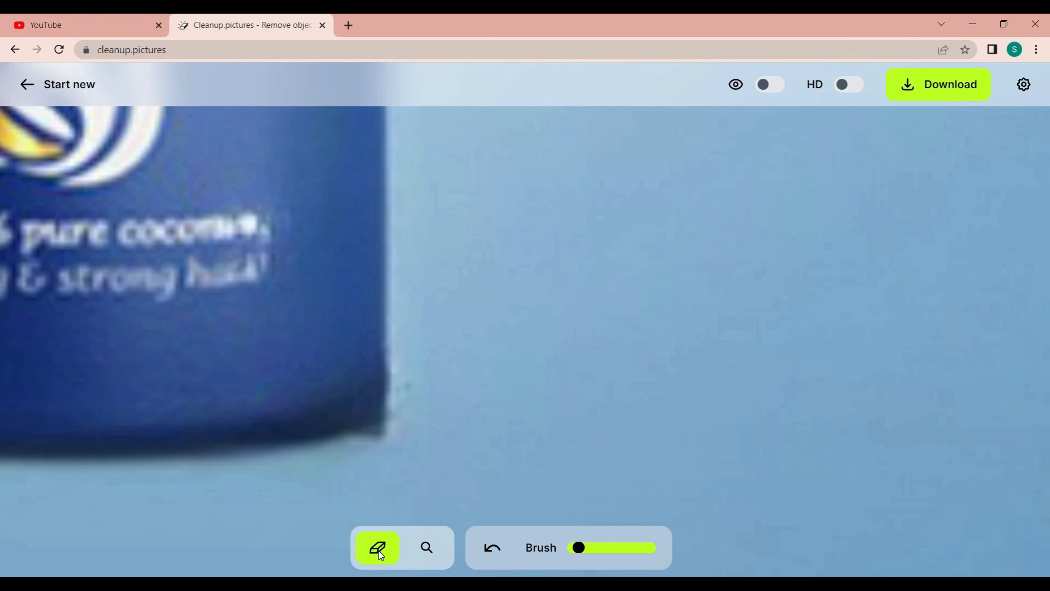
mouse_move(408, 383)
left_mouse_down()
mouse_move(377, 442)
mouse_move(396, 412)
mouse_move(368, 433)
mouse_move(398, 412)
mouse_move(336, 441)
mouse_move(402, 429)
mouse_move(372, 451)
mouse_move(401, 422)
mouse_move(411, 383)
mouse_move(402, 371)
mouse_move(393, 412)
mouse_move(397, 384)
left_mouse_up()
Brush along the right half of the bottle's bottom edge to smooth the base outline, and bring the whole bottle back into view.
mouse_move(172, 455)
left_mouse_down()
mouse_move(300, 455)
mouse_move(390, 411)
mouse_move(277, 439)
mouse_move(409, 381)
mouse_move(373, 438)
left_mouse_up()
left_click(429, 547)
left_click(527, 547)
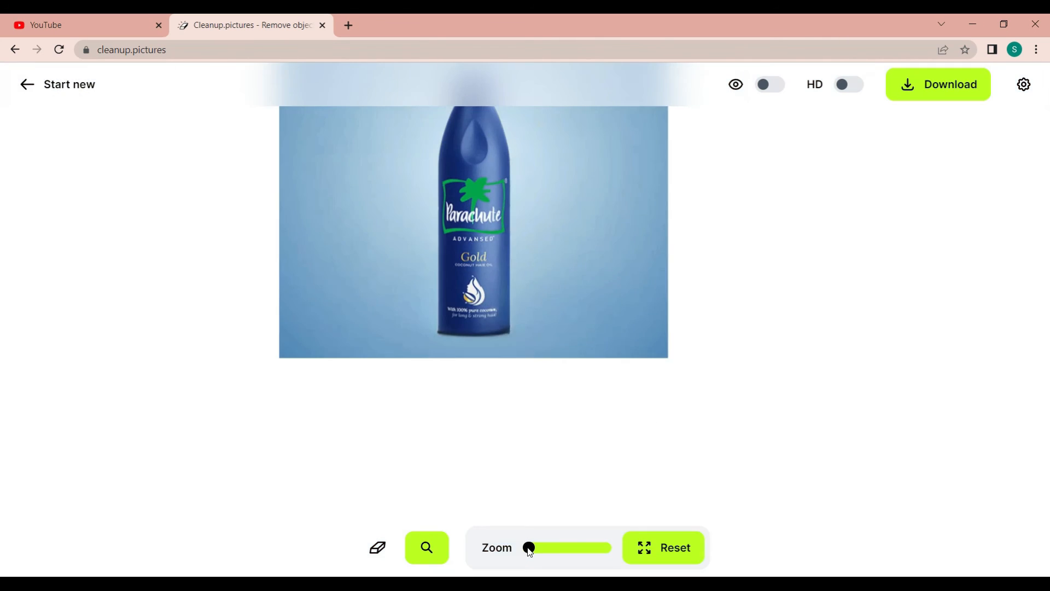
left_click_drag(695, 212, 699, 342)
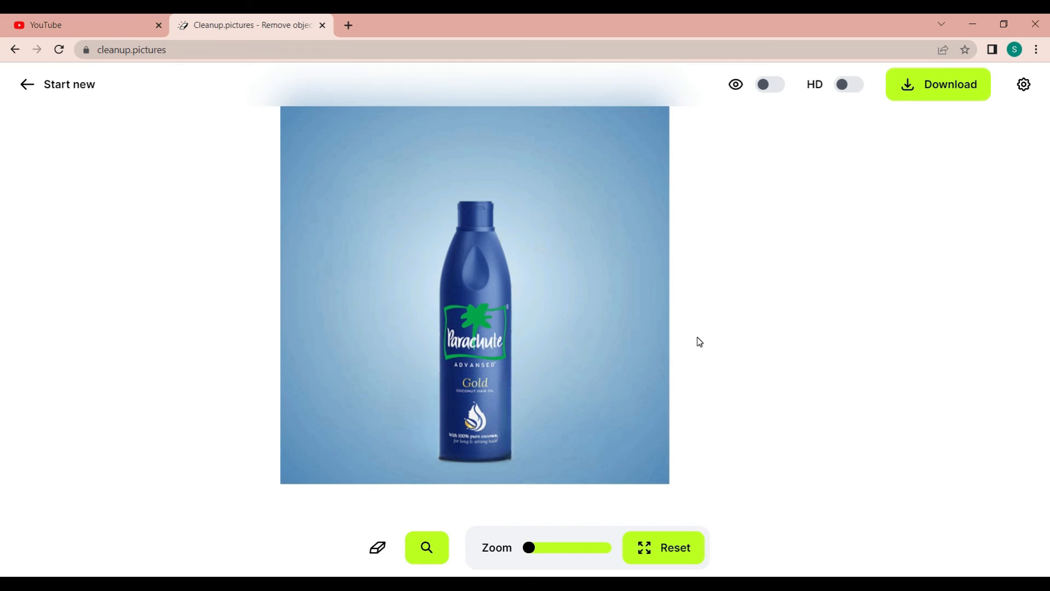